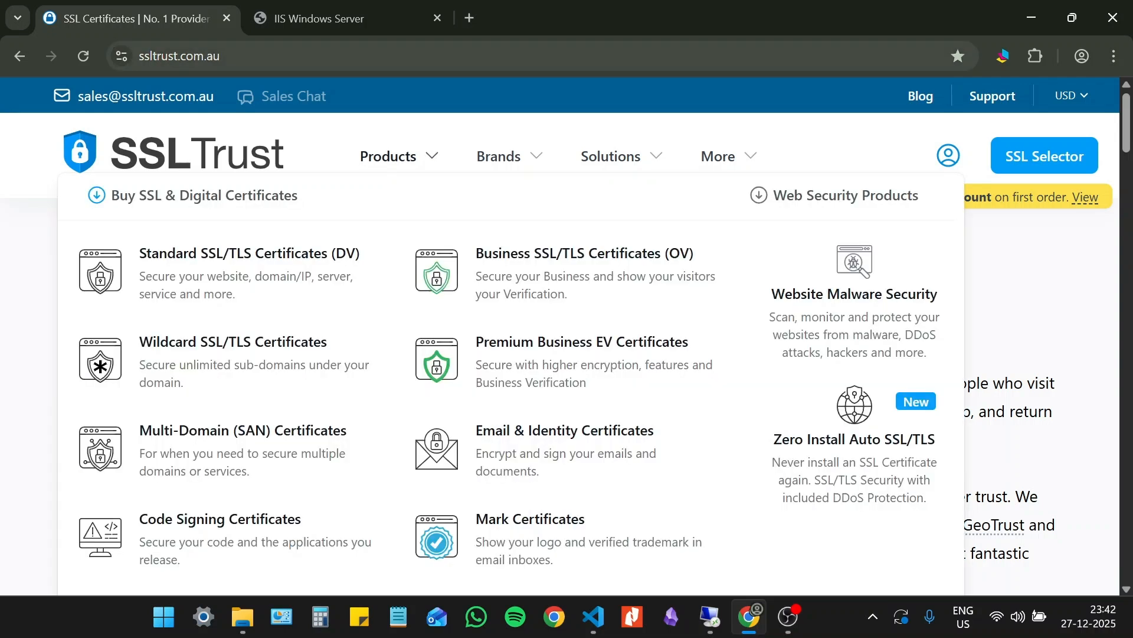
- Check the connection security information of the sslguides.com.au site
left_click(344, 16)
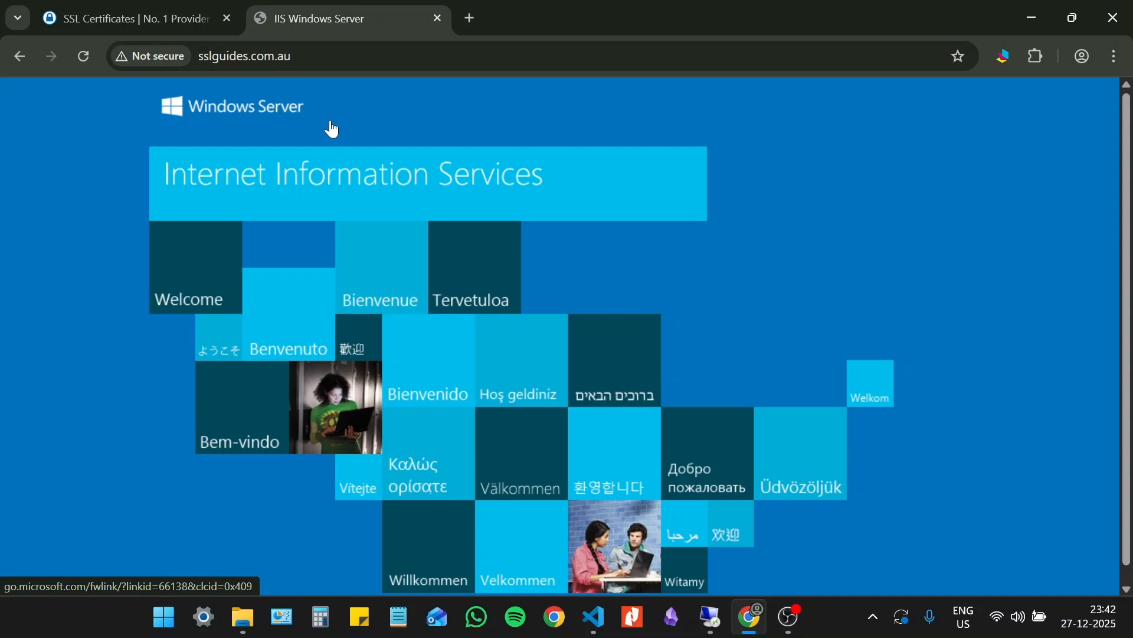
left_click(142, 66)
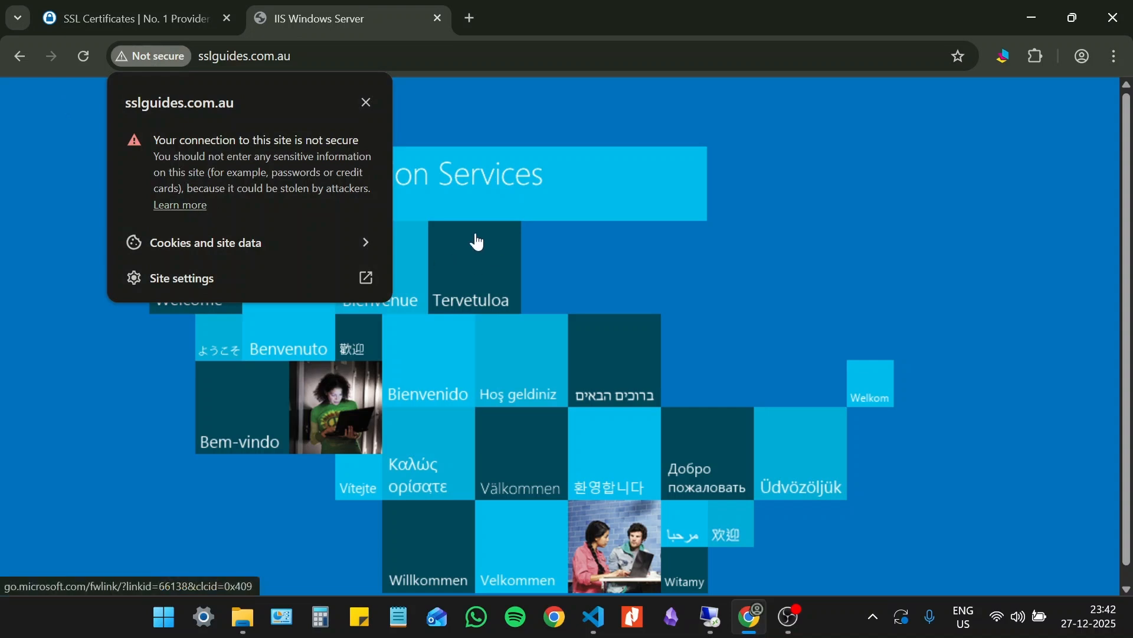
left_click(366, 103)
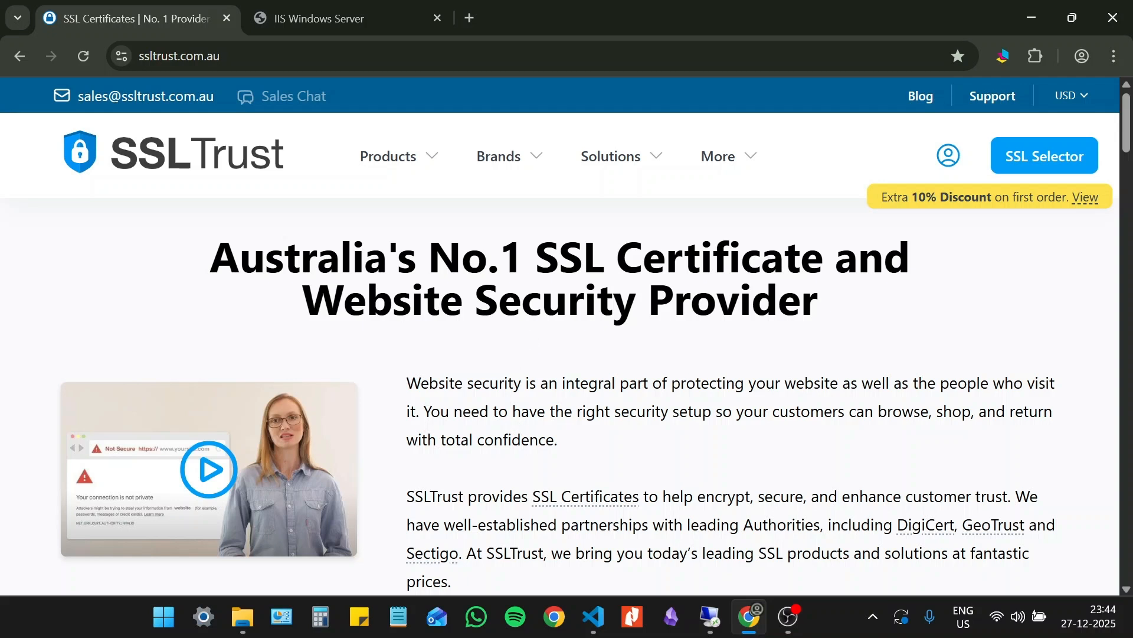
- Open the Verokey ACME SSL Certificate product page from SSLTrust's SSL Automation ACME Certificates
mouse_move(431, 173)
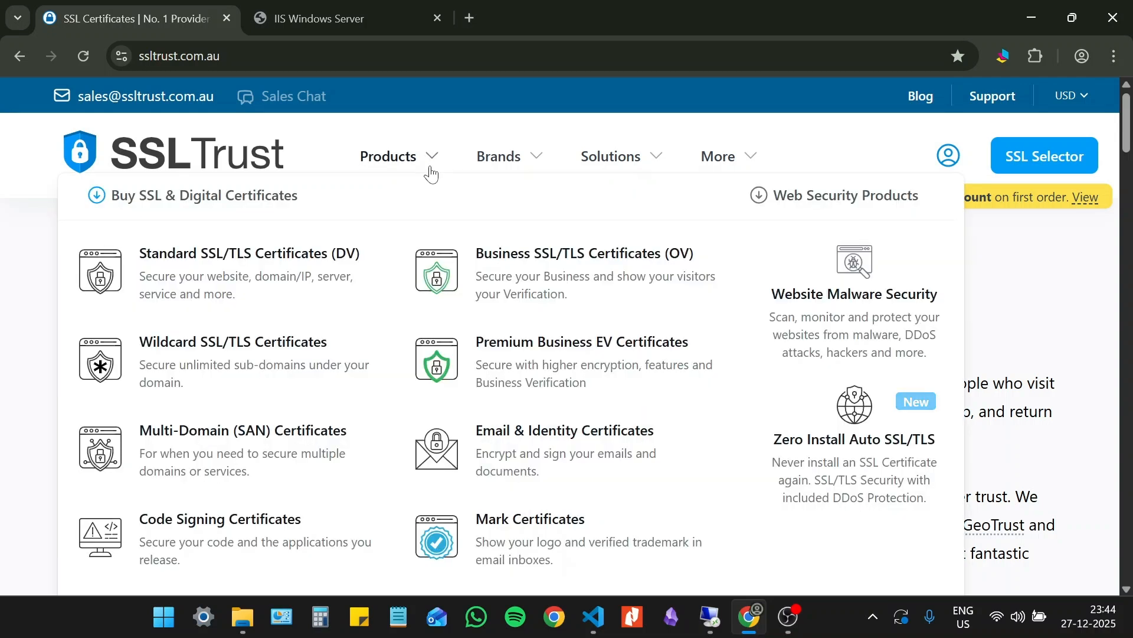
scroll(428, 177, "down", 3)
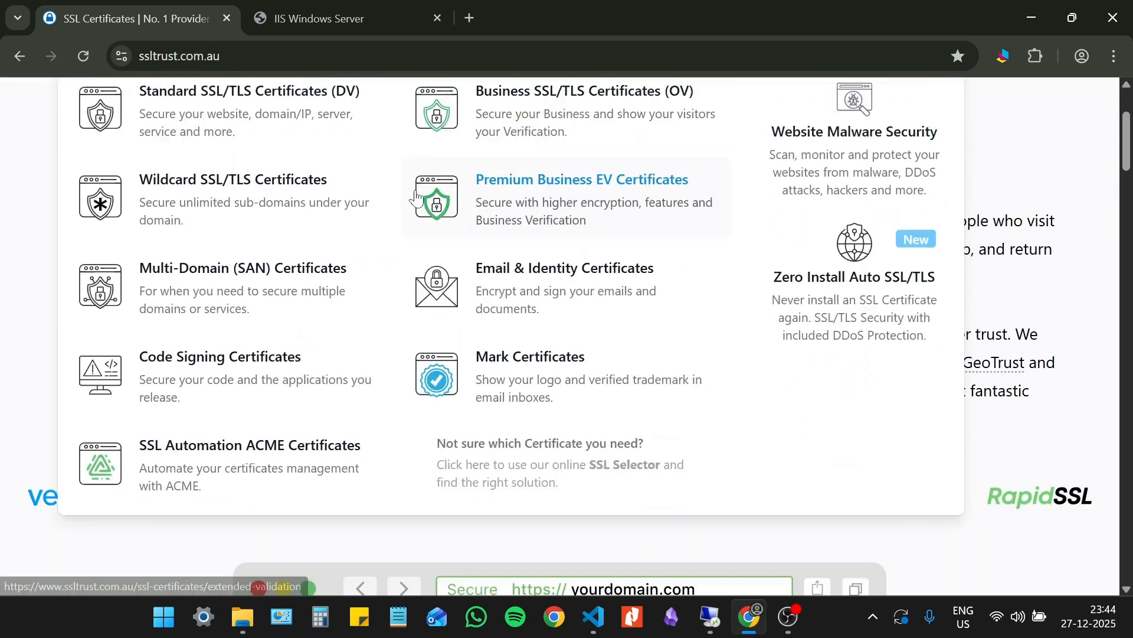
left_click(265, 438)
scroll(561, 381, "down", 5)
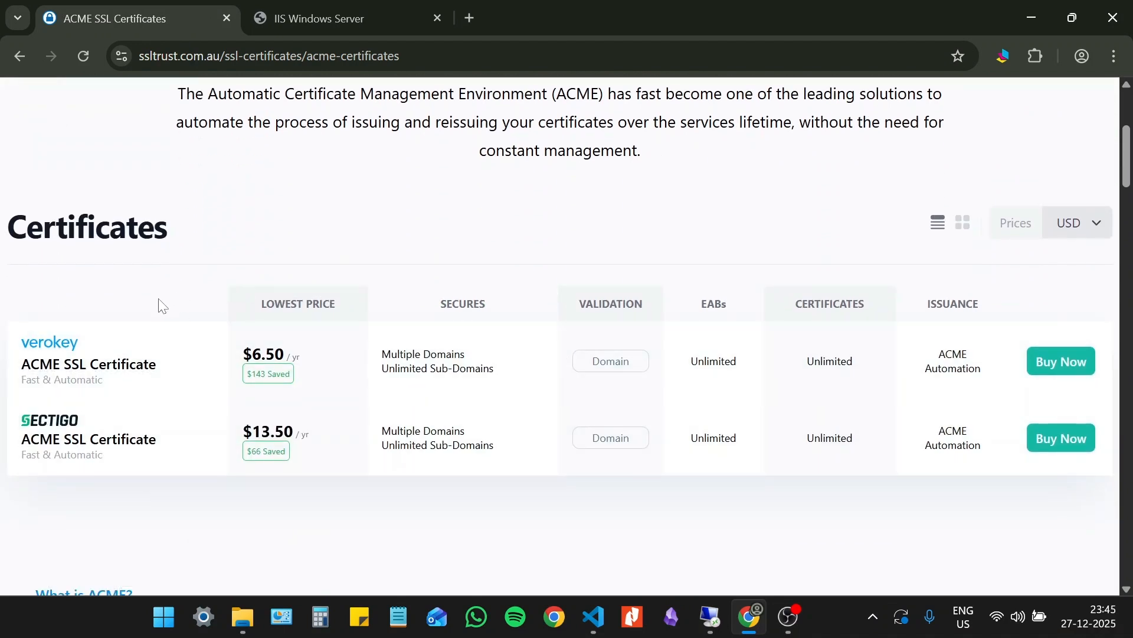
left_click(67, 345)
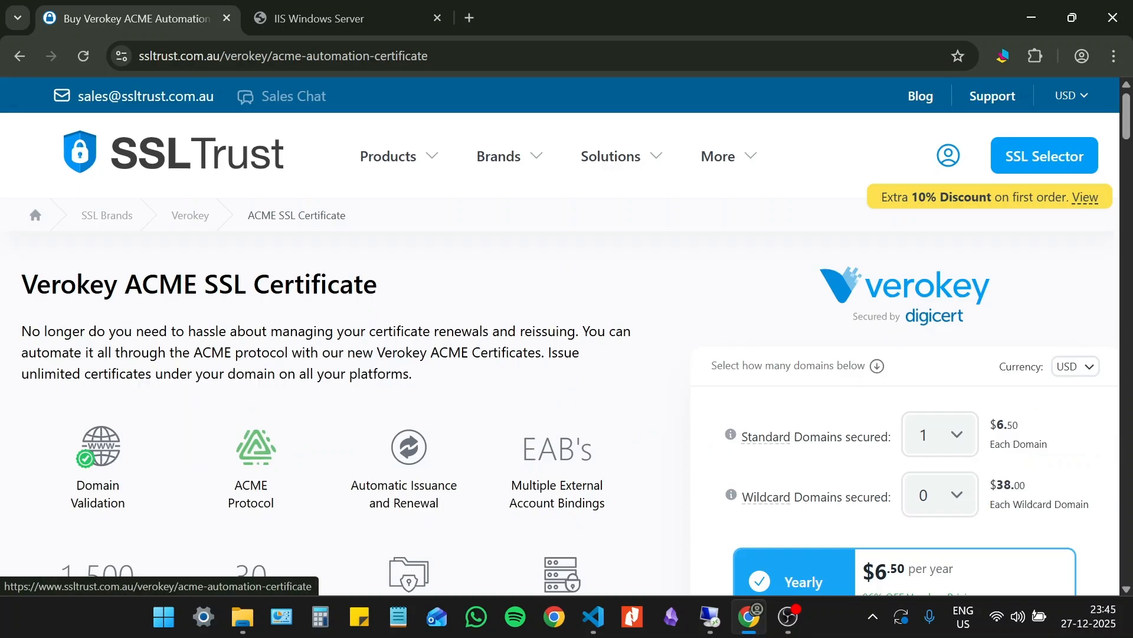
- Review the Verokey ACME SSL Certificate details and add the yearly plan with 1 standard domain and 0 wildcard domains to the cart
scroll(496, 307, "down", 10)
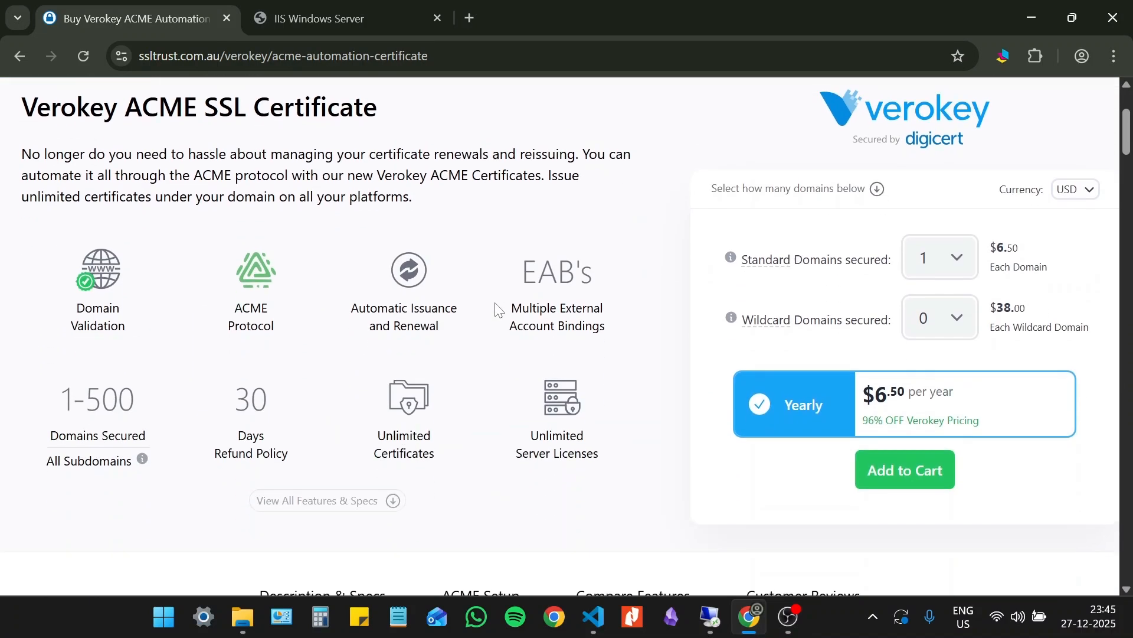
scroll(496, 307, "down", 12)
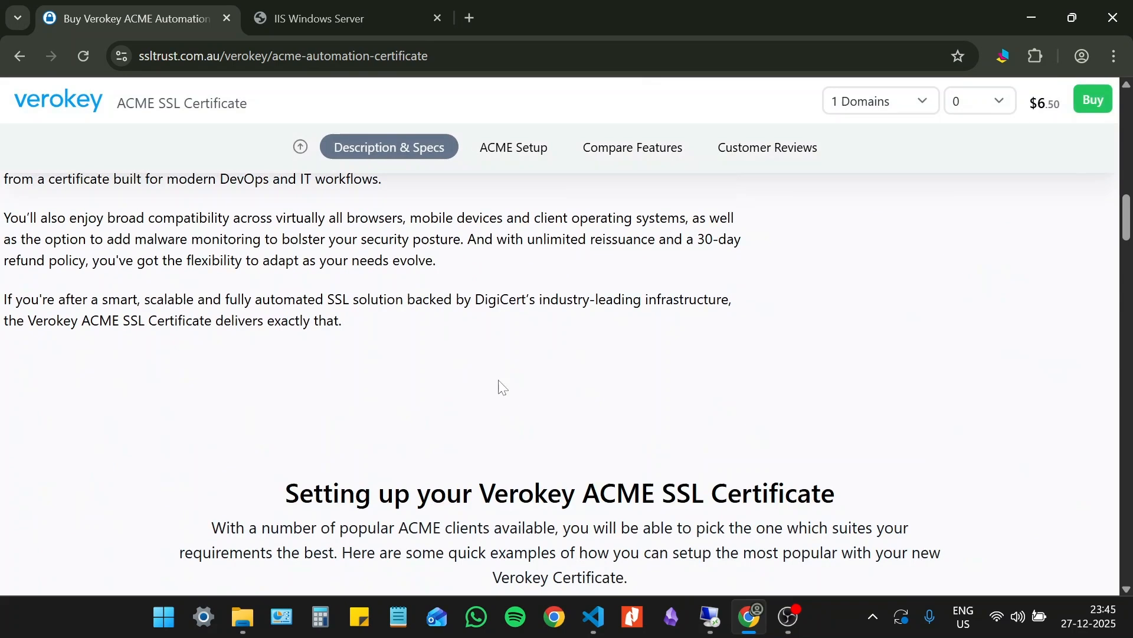
scroll(582, 187, "up", 7)
scroll(576, 201, "up", 15)
scroll(569, 210, "down", 4)
left_click(909, 383)
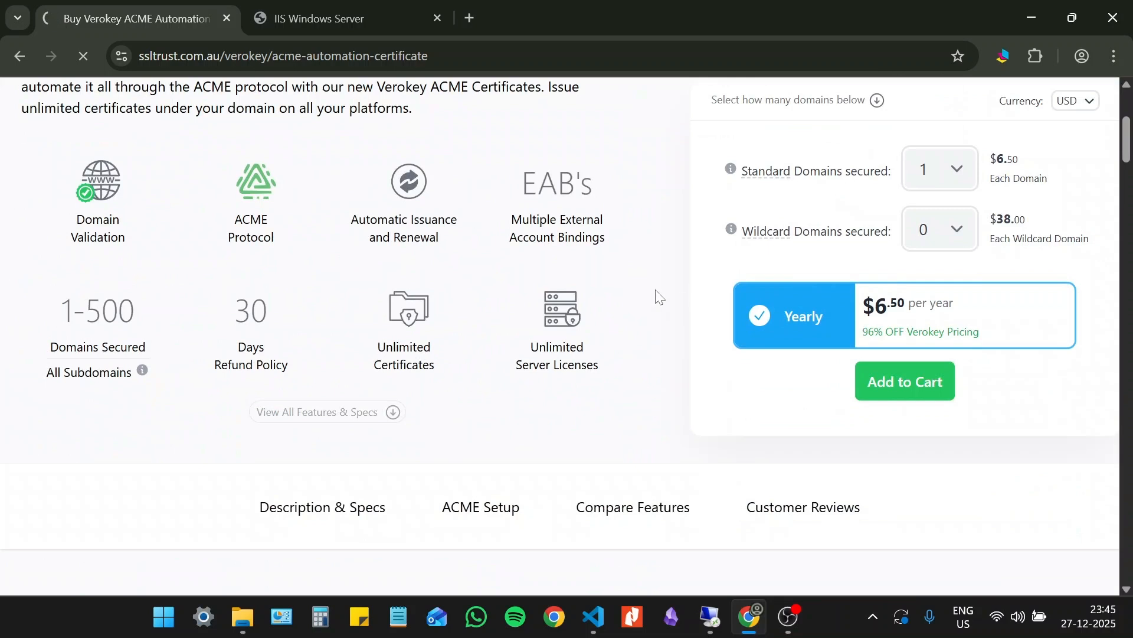
- Review the cart, proceed to checkout, and look over the billing details, payment methods and terms of service
scroll(627, 315, "down", 9)
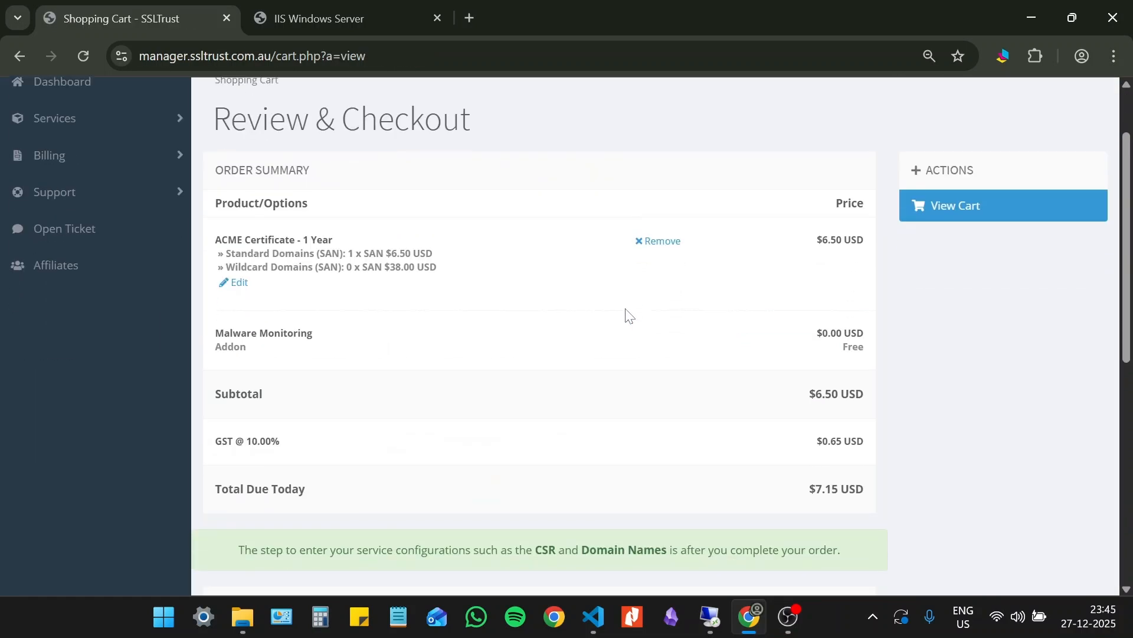
scroll(625, 308, "down", 1)
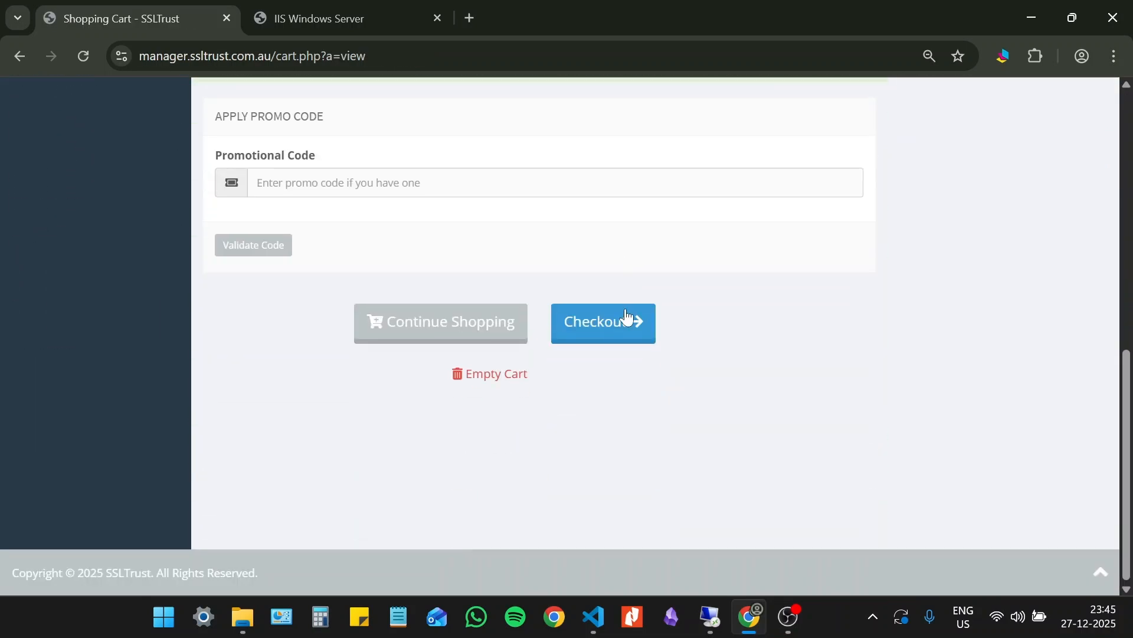
left_click(622, 324)
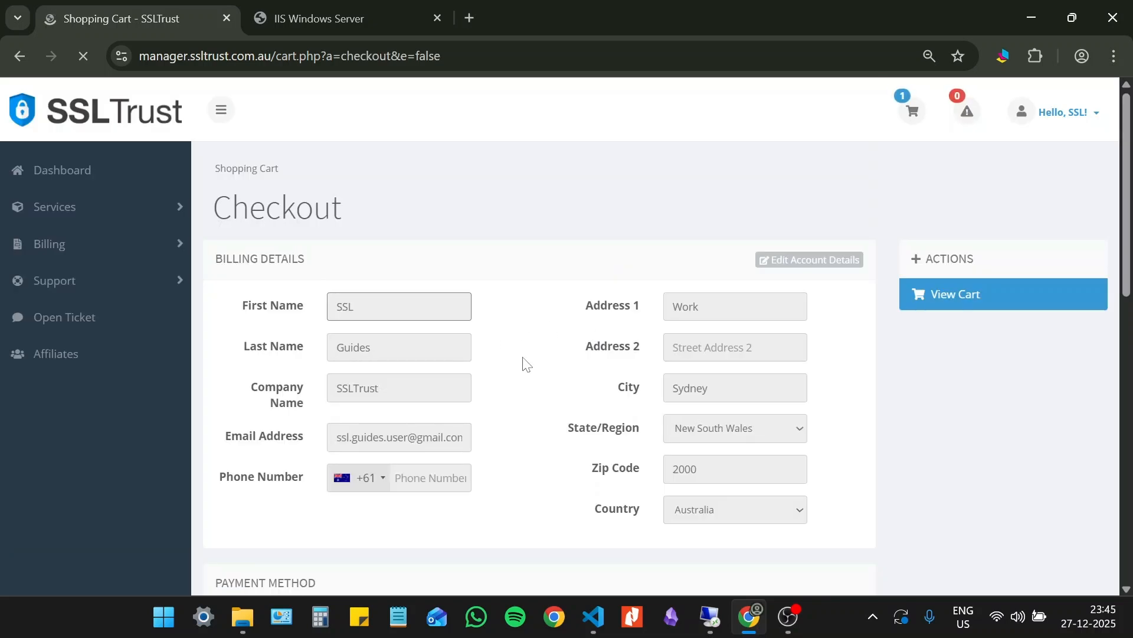
scroll(519, 360, "down", 5)
scroll(519, 360, "down", 2)
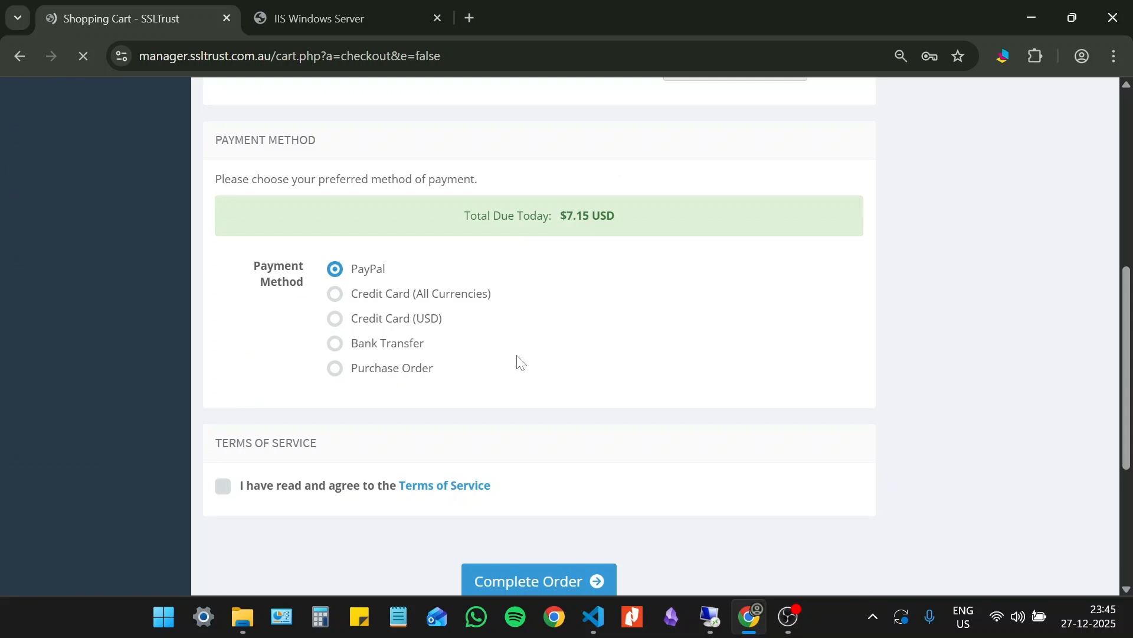
scroll(431, 363, "down", 3)
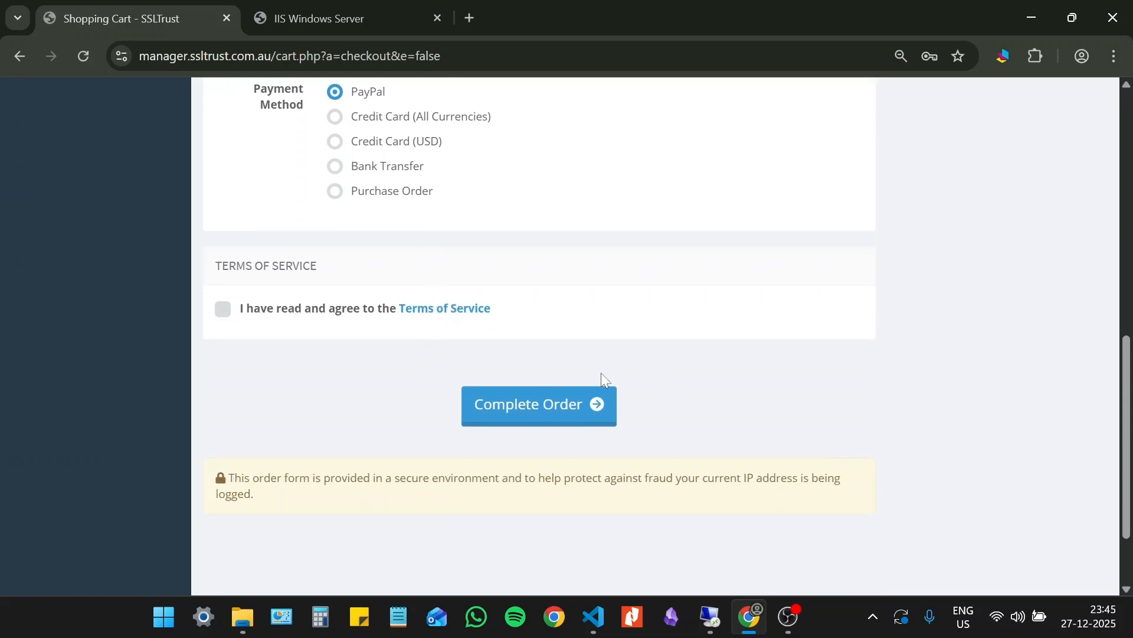
scroll(718, 381, "up", 10)
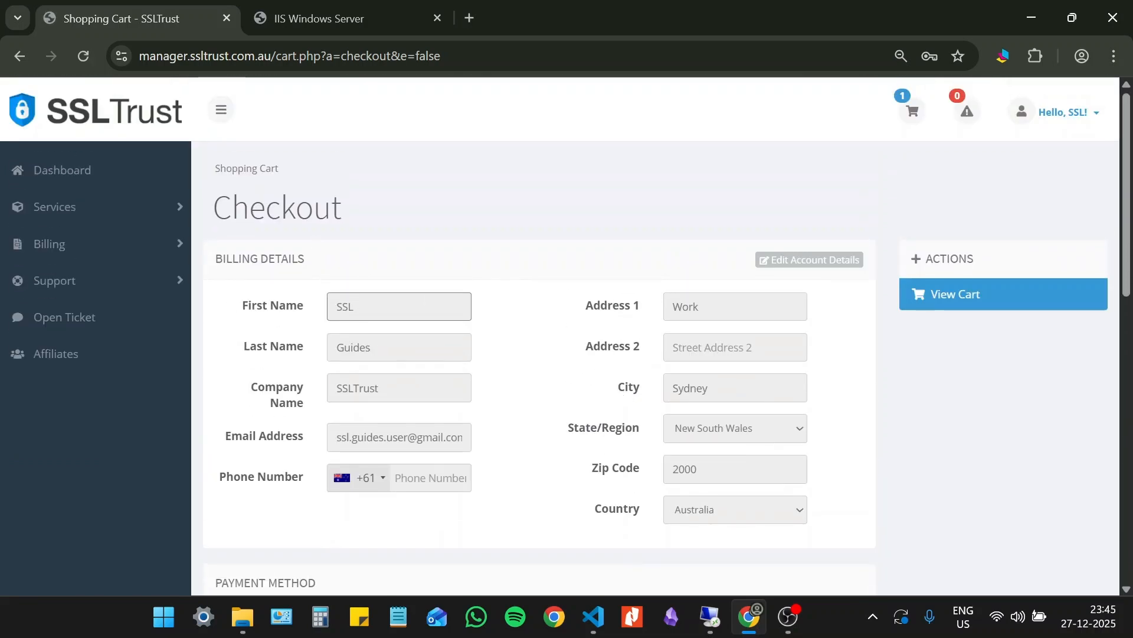
- Open the first Verokey ACME Certificate among the account dashboard's active services and start its configuration
left_click(71, 169)
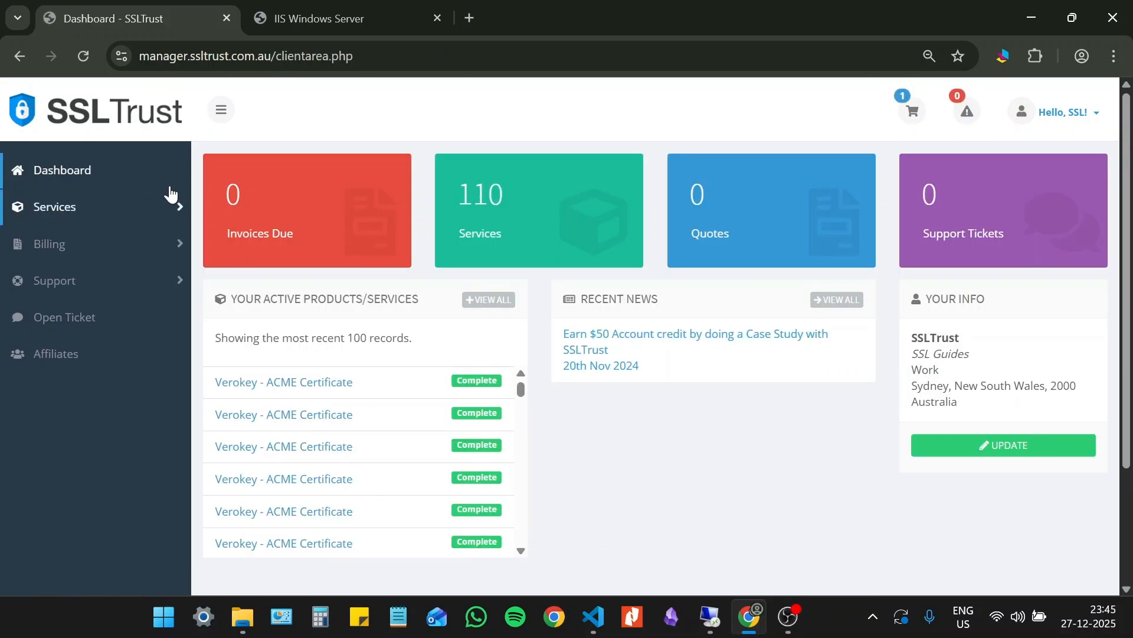
left_click(86, 171)
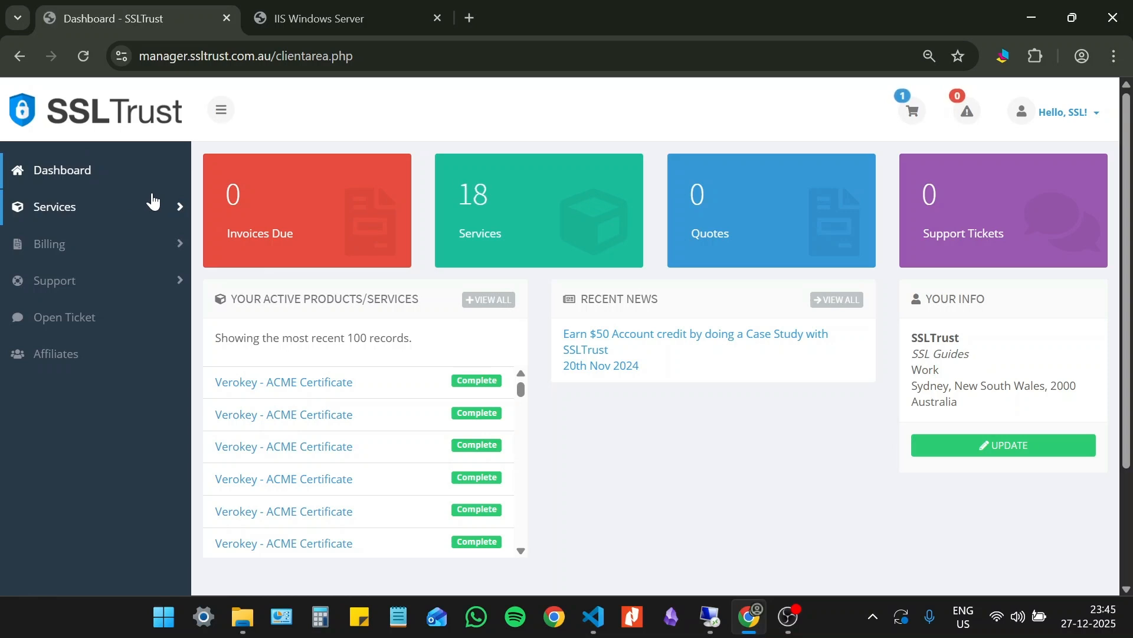
left_click(276, 383)
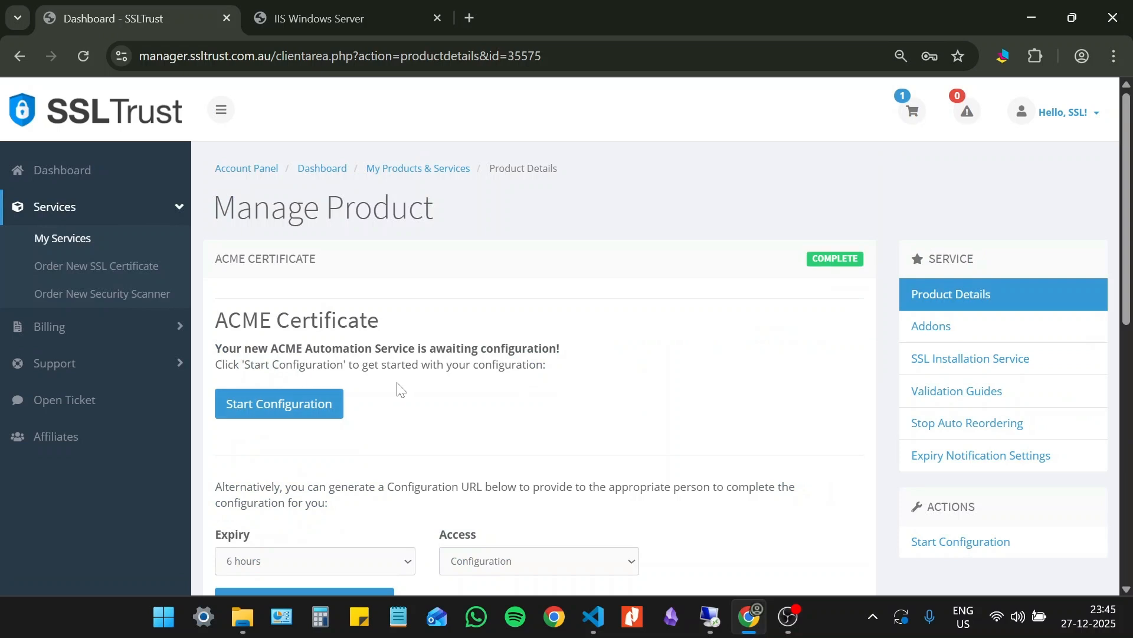
scroll(410, 390, "down", 1)
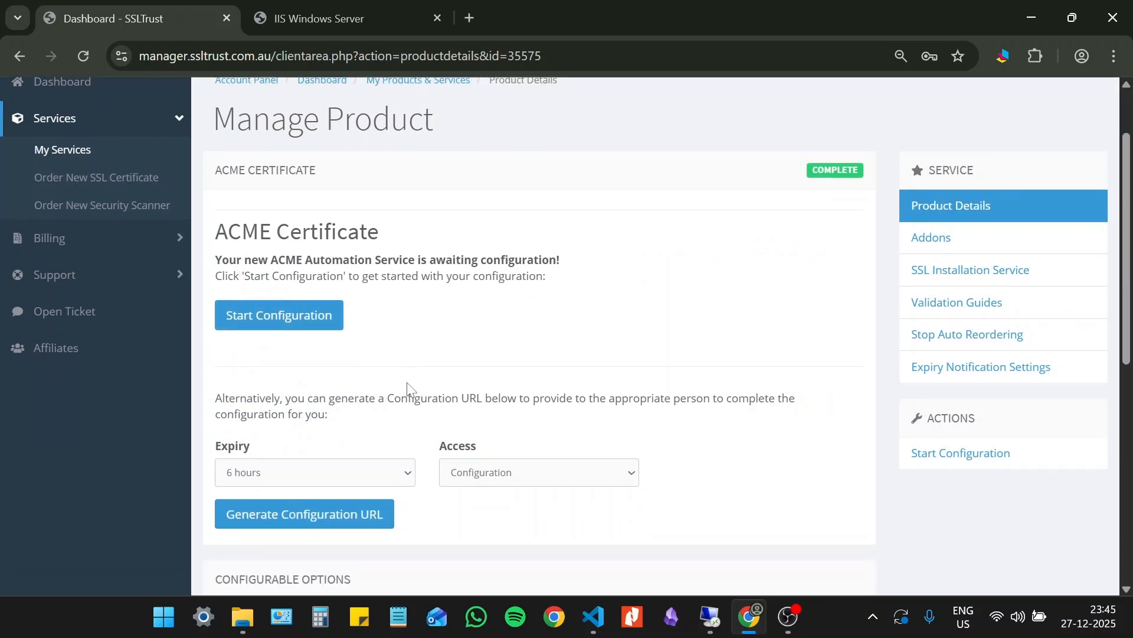
left_click(332, 322)
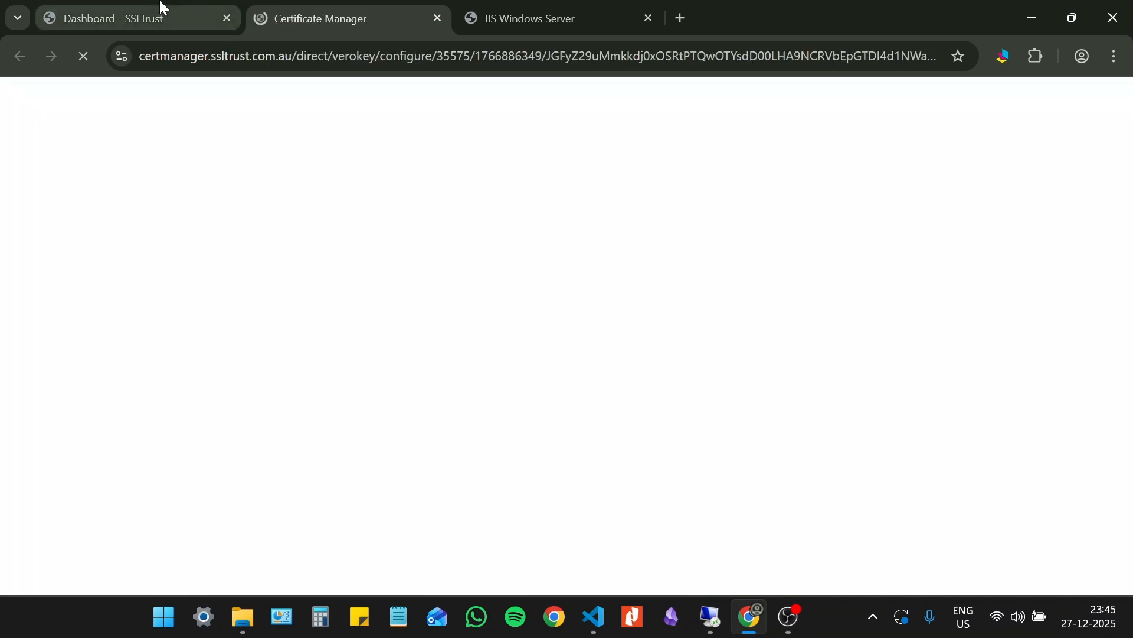
- Return to the product details page and examine the expiry choices for generating a shareable configuration URL
left_click(160, 8)
scroll(437, 361, "down", 1)
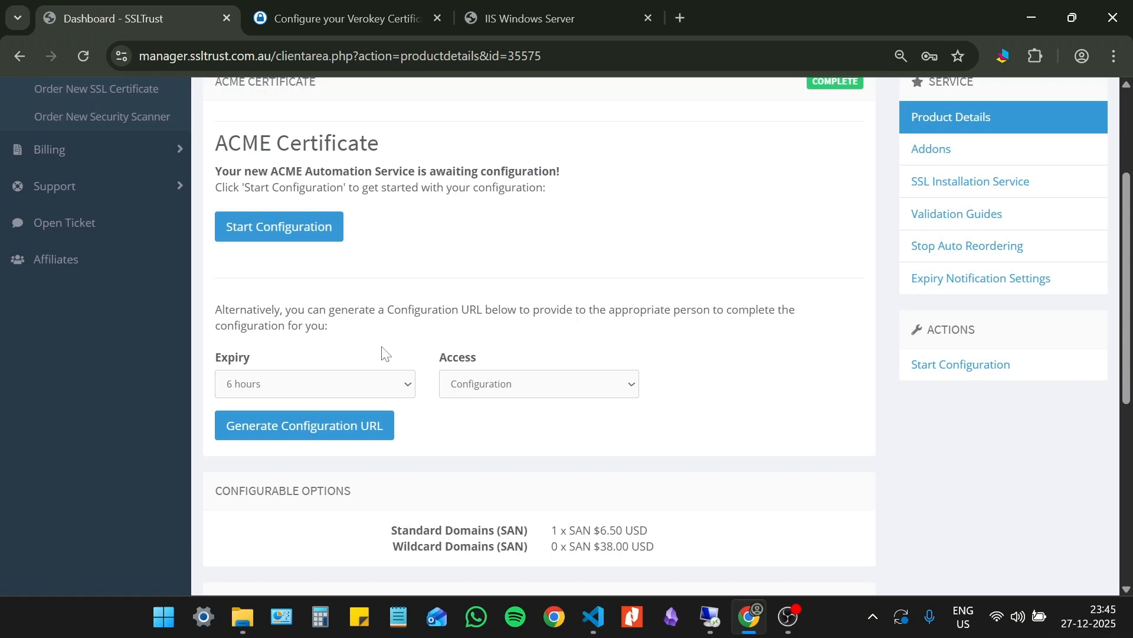
left_click(369, 385)
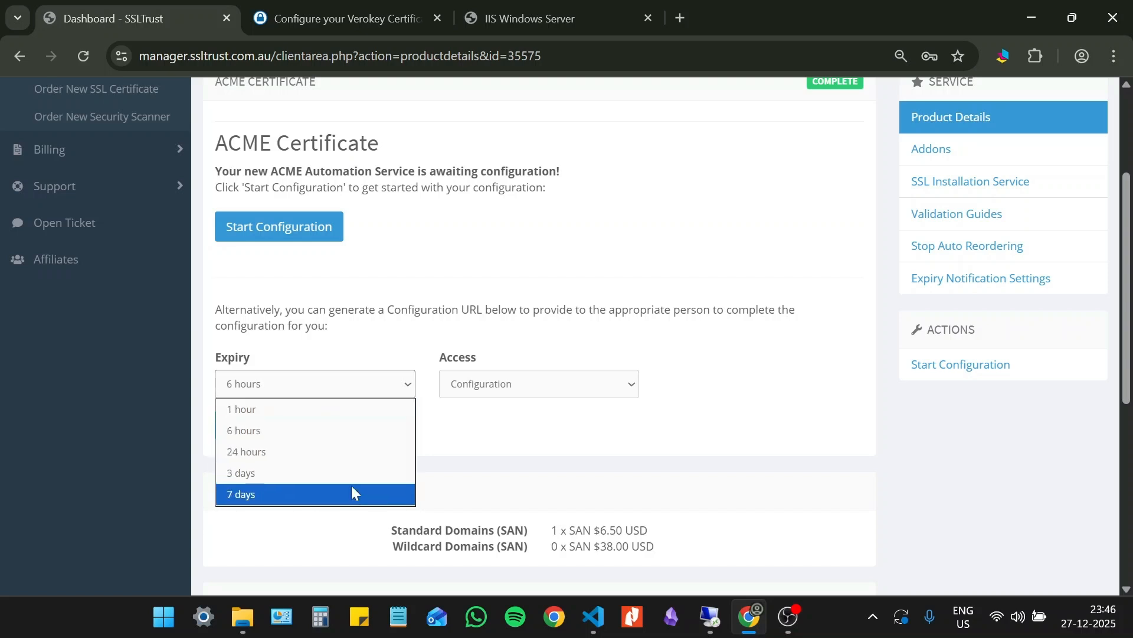
left_click(574, 435)
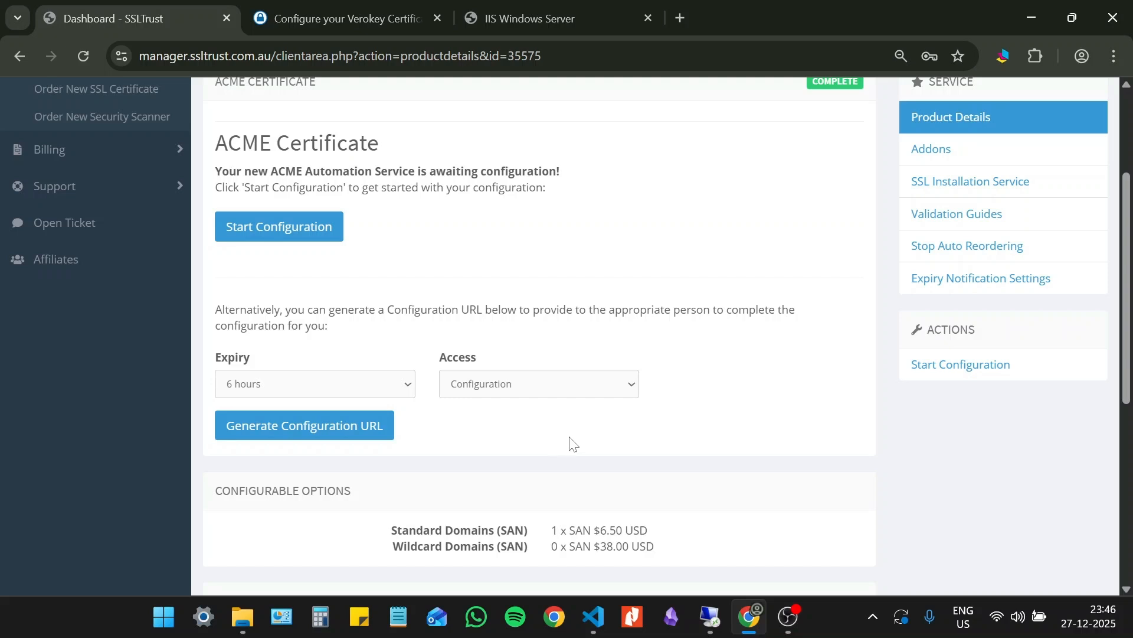
- Create the ACME container on the Verokey configuration page and save sslguides.com.au as an allowed domain
left_click(311, 6)
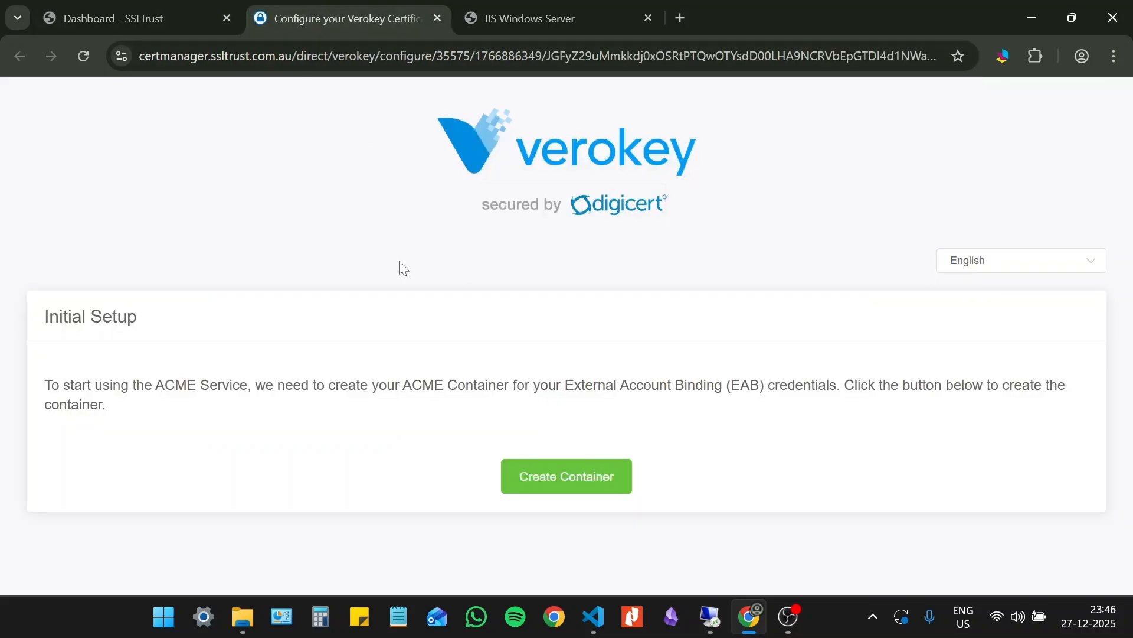
left_click(549, 476)
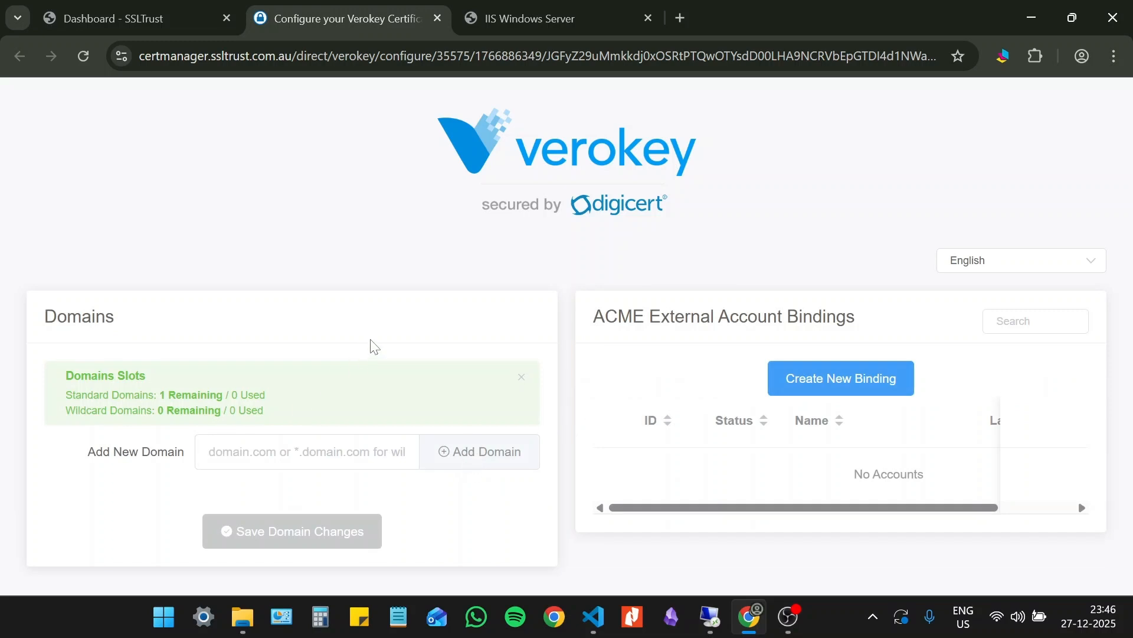
left_click(301, 452)
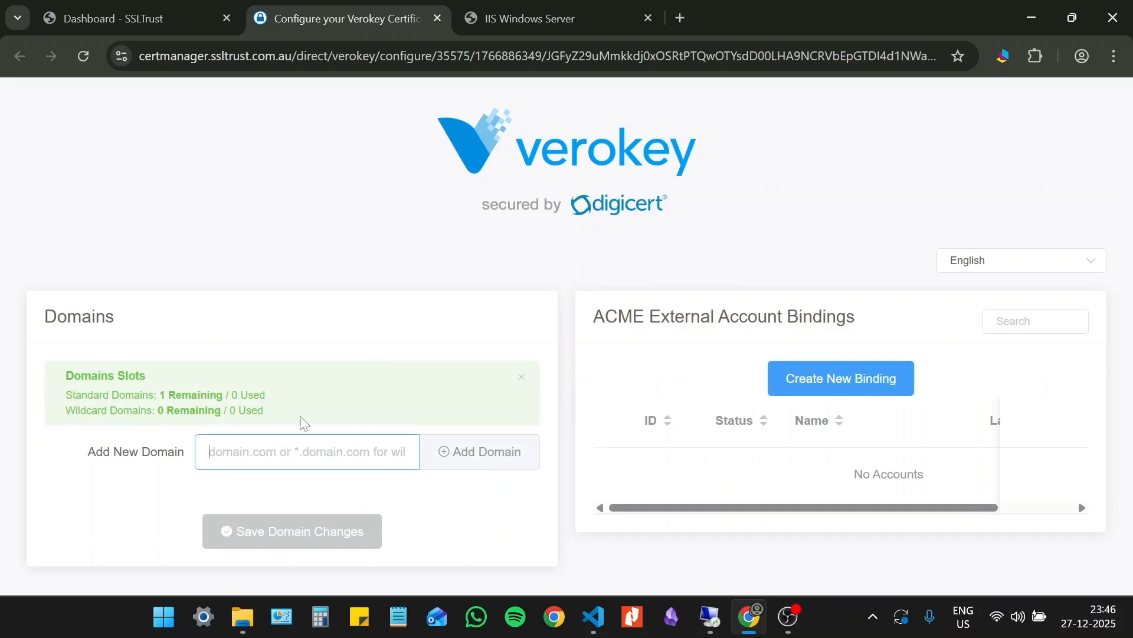
type("ss")
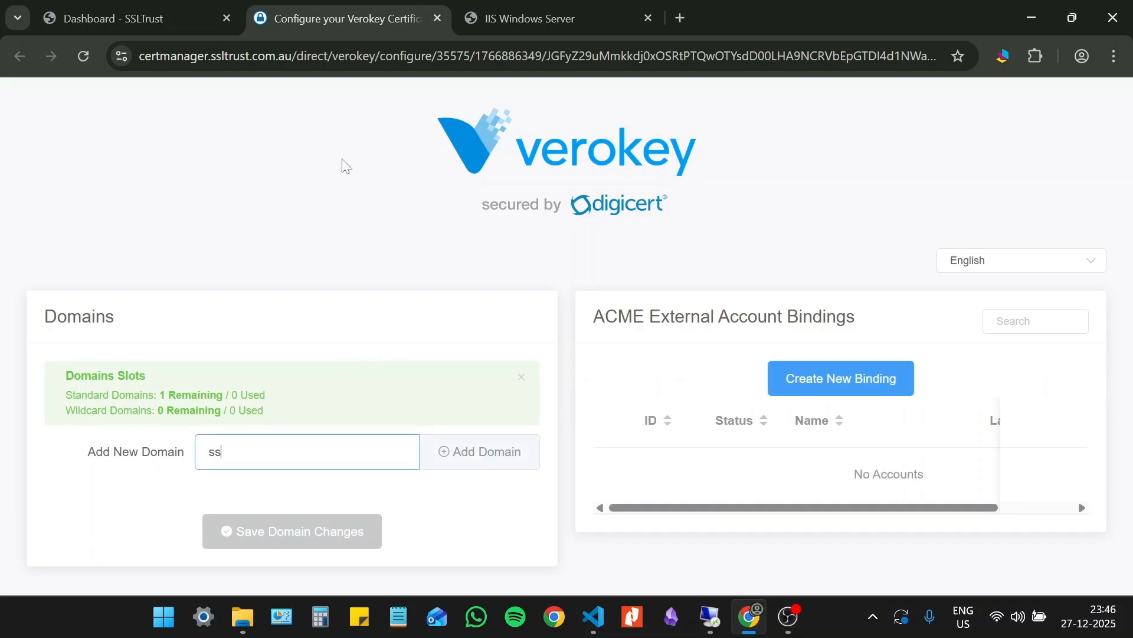
type("lguides.com")
type(",au")
key("BackSpace")
key("BackSpace")
key("BackSpace")
type("m")
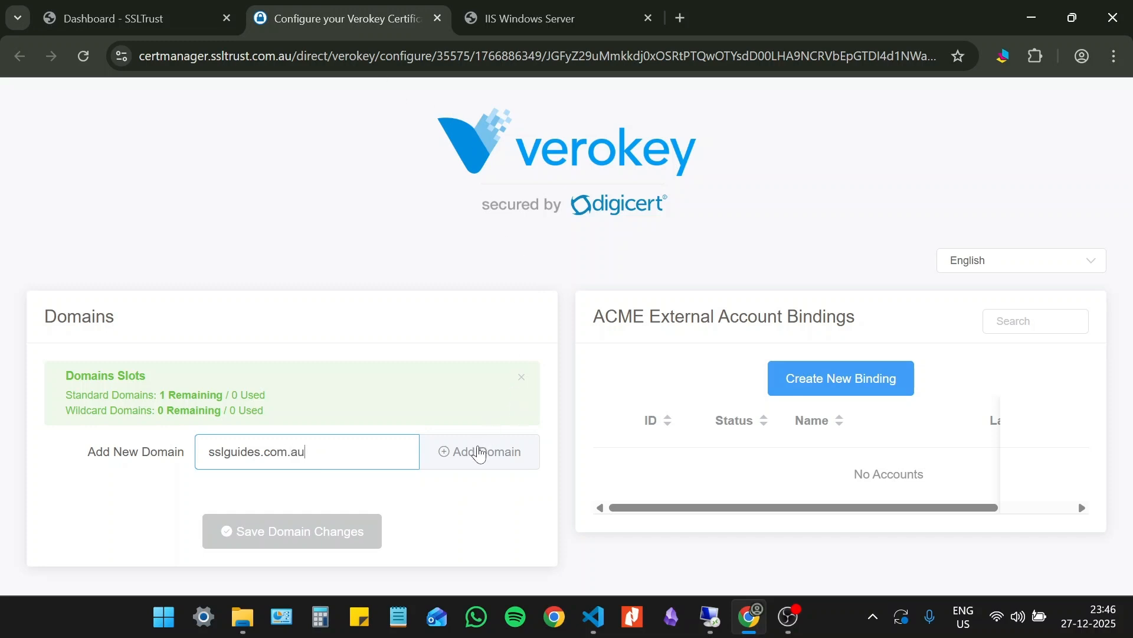
left_click(479, 453)
scroll(517, 319, "down", 1)
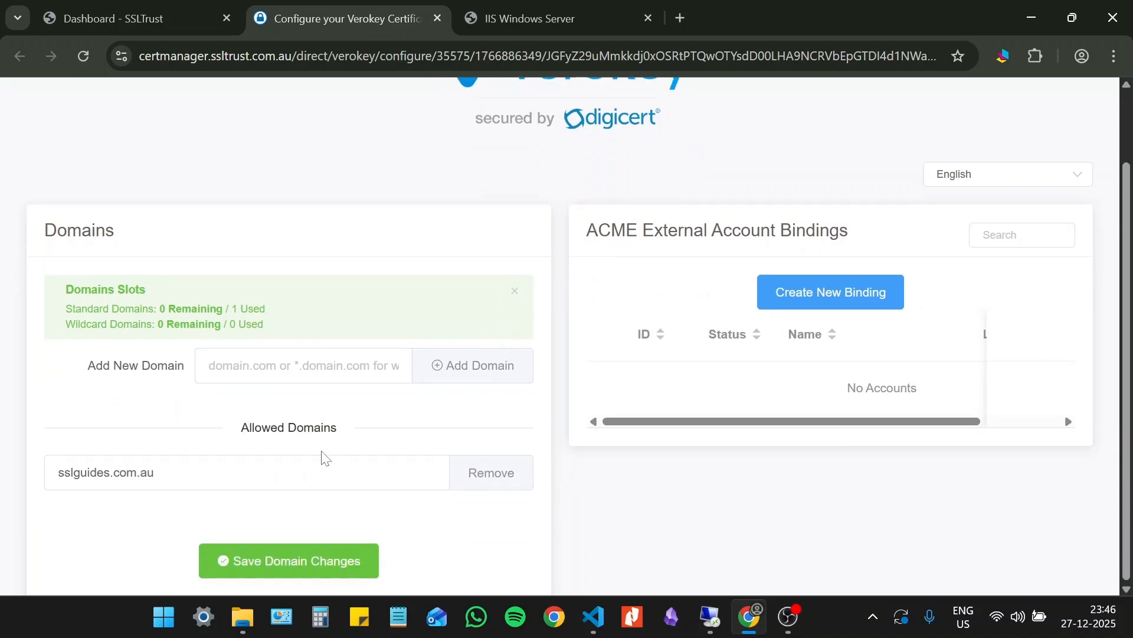
left_click(297, 562)
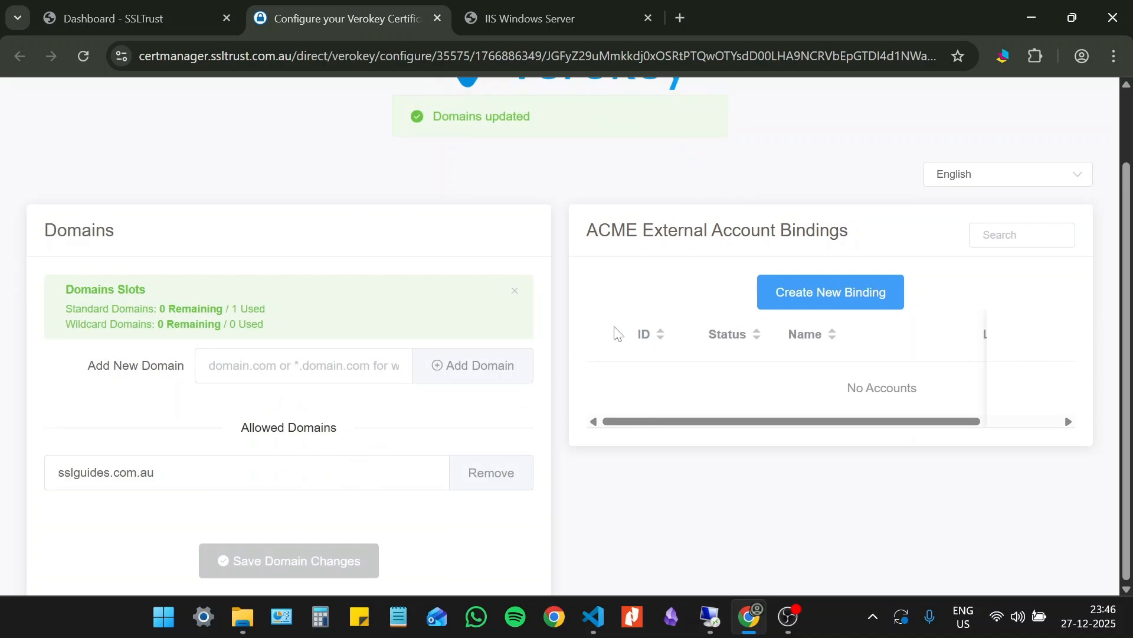
- Create a new ACME external account binding named sslguides with a certificate length of 30 Days
left_click(827, 299)
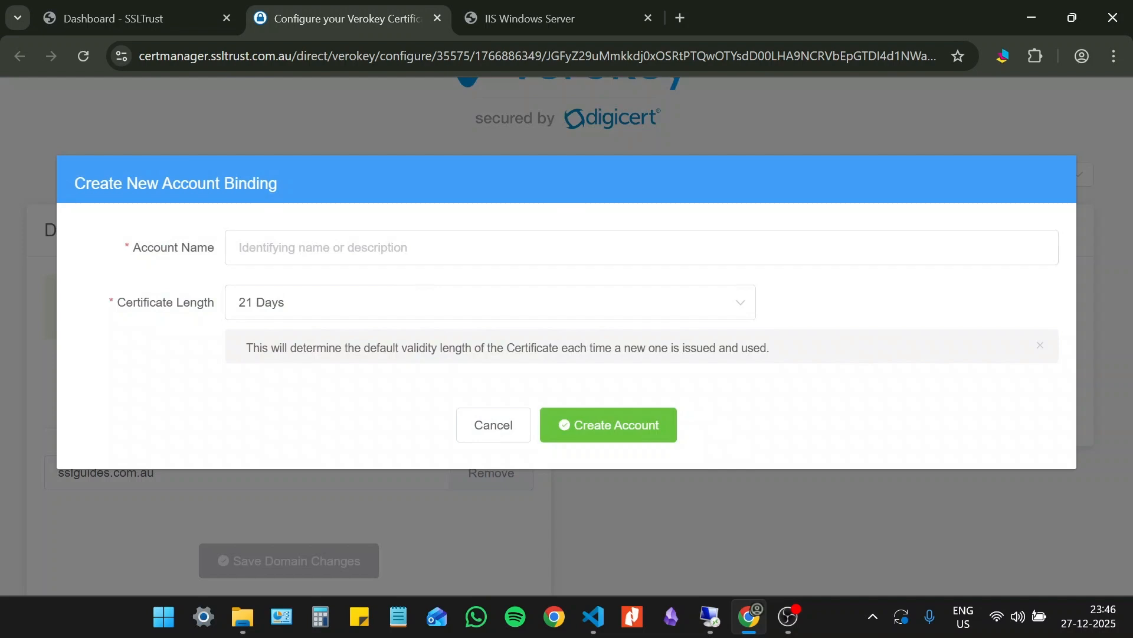
type("sslguides")
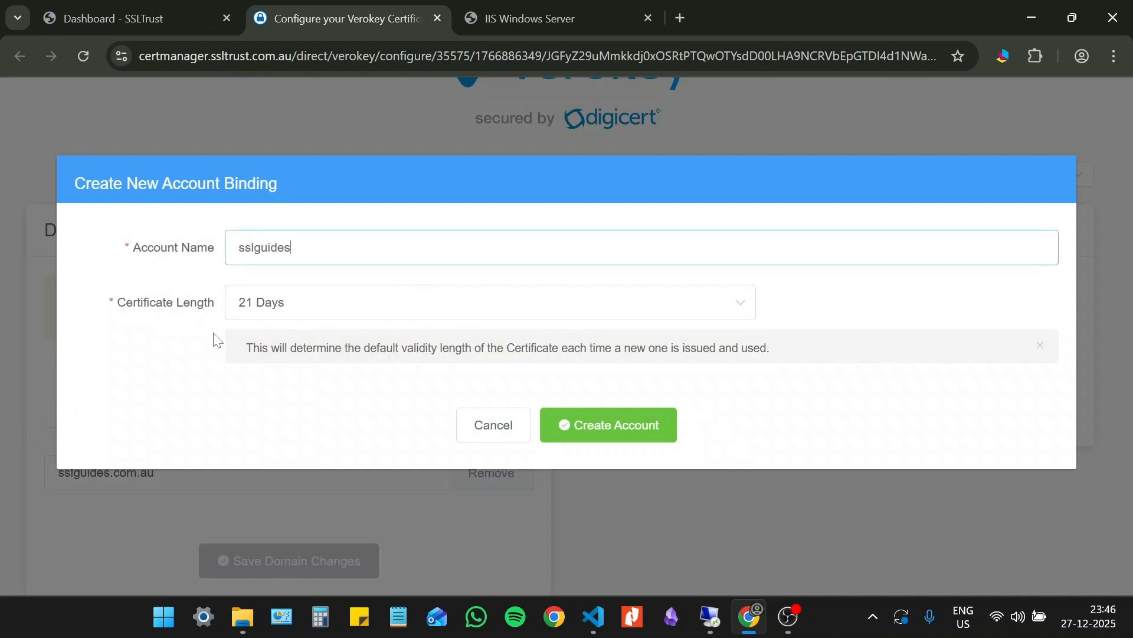
left_click(335, 302)
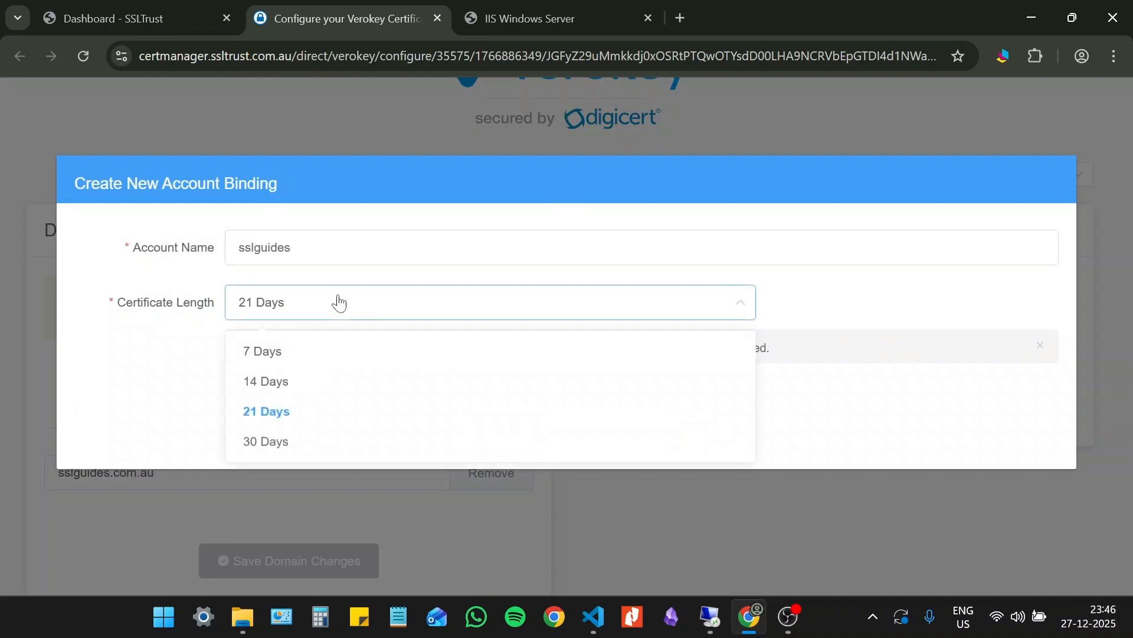
left_click(300, 440)
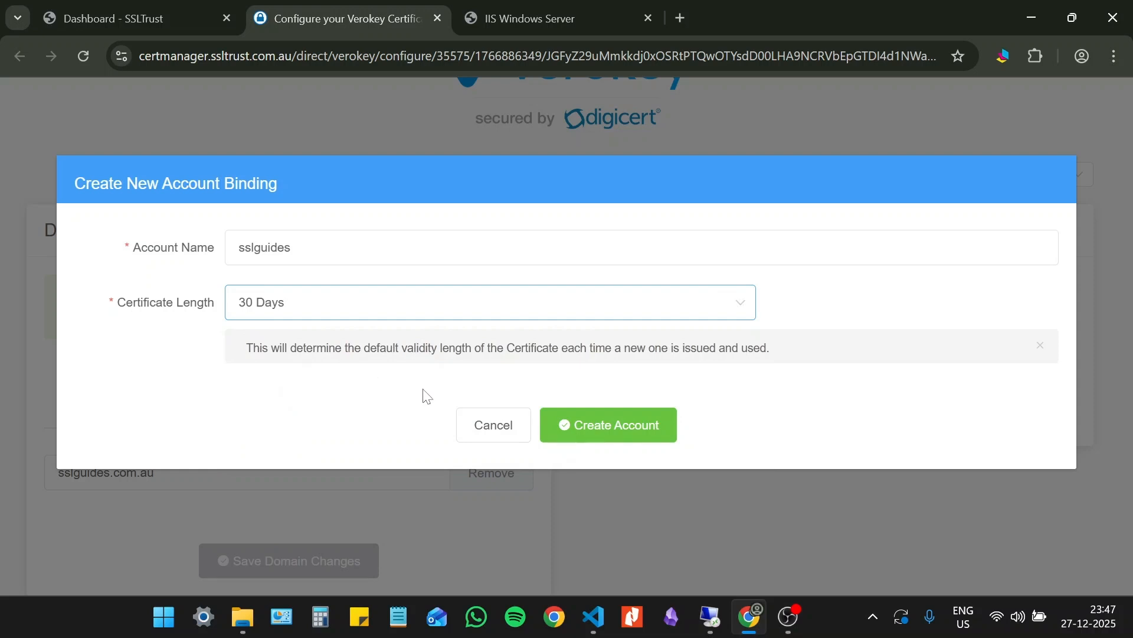
left_click(602, 430)
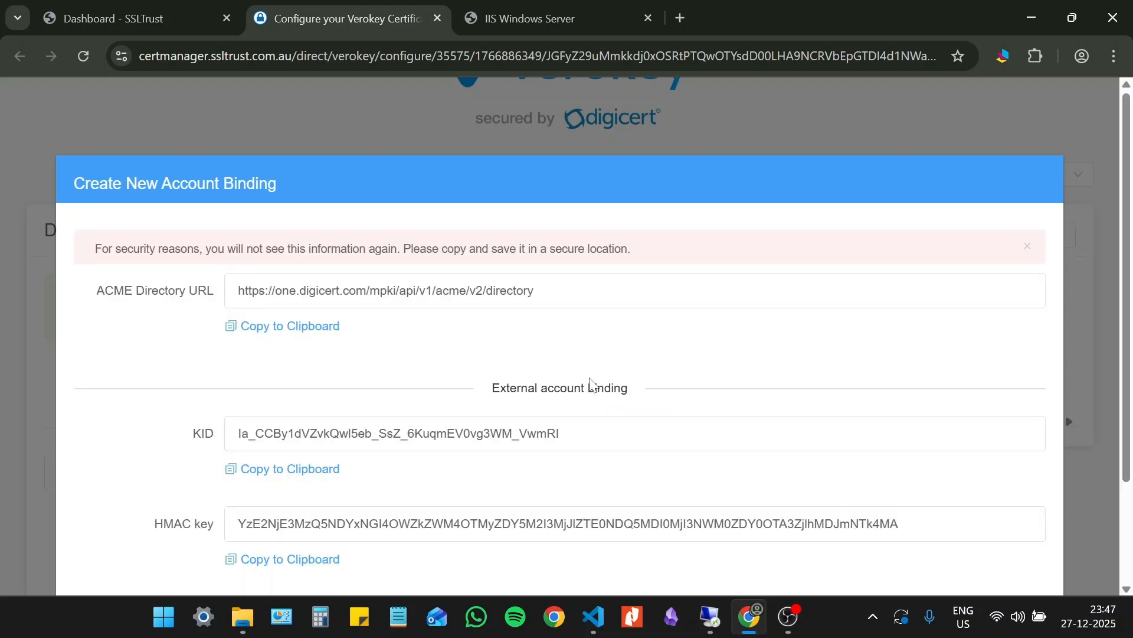
- Examine the new binding's KID and HMAC key credentials
scroll(592, 384, "down", 1)
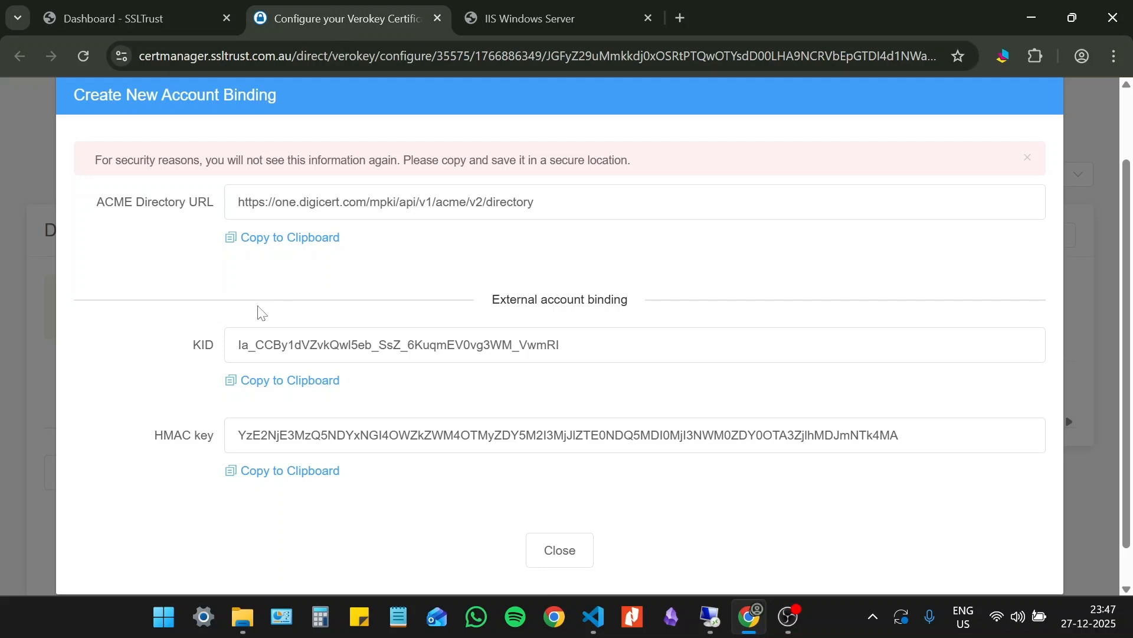
left_click_drag(576, 345, 222, 348)
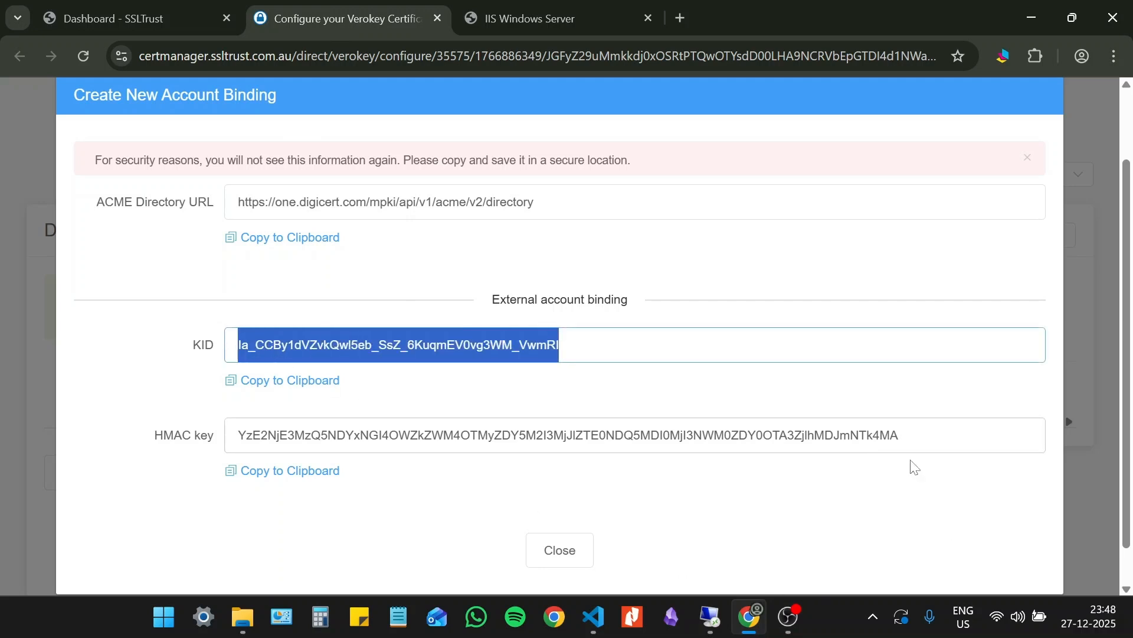
left_click_drag(1042, 435, 109, 482)
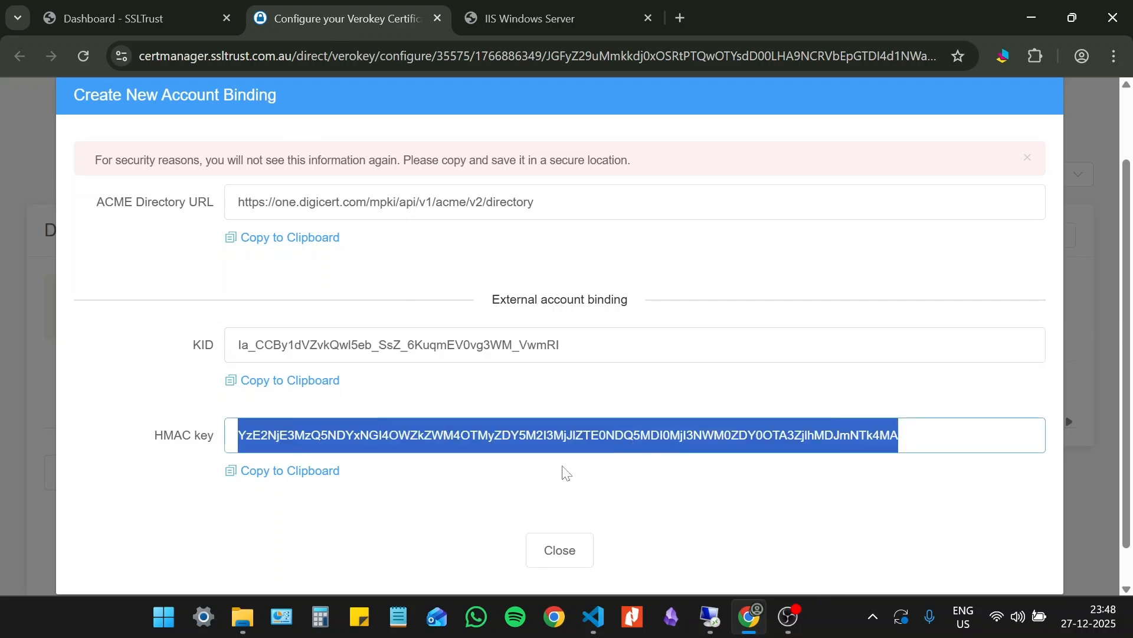
- Copy the binding's ACME Directory URL into an empty Notepad document
left_click(400, 615)
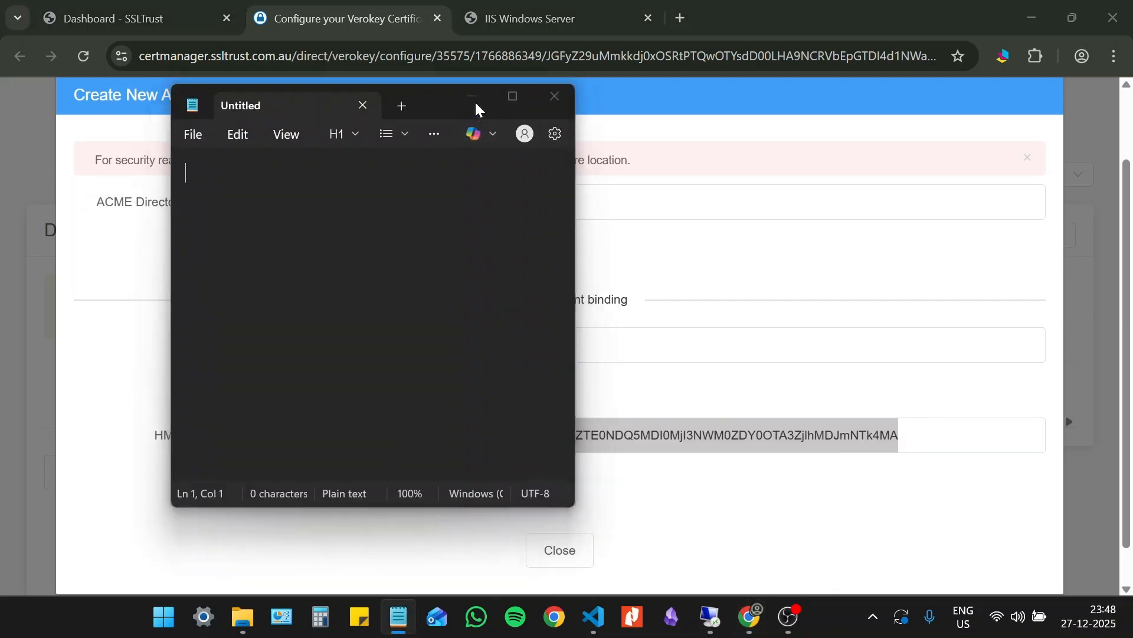
left_click(472, 97)
left_click(260, 239)
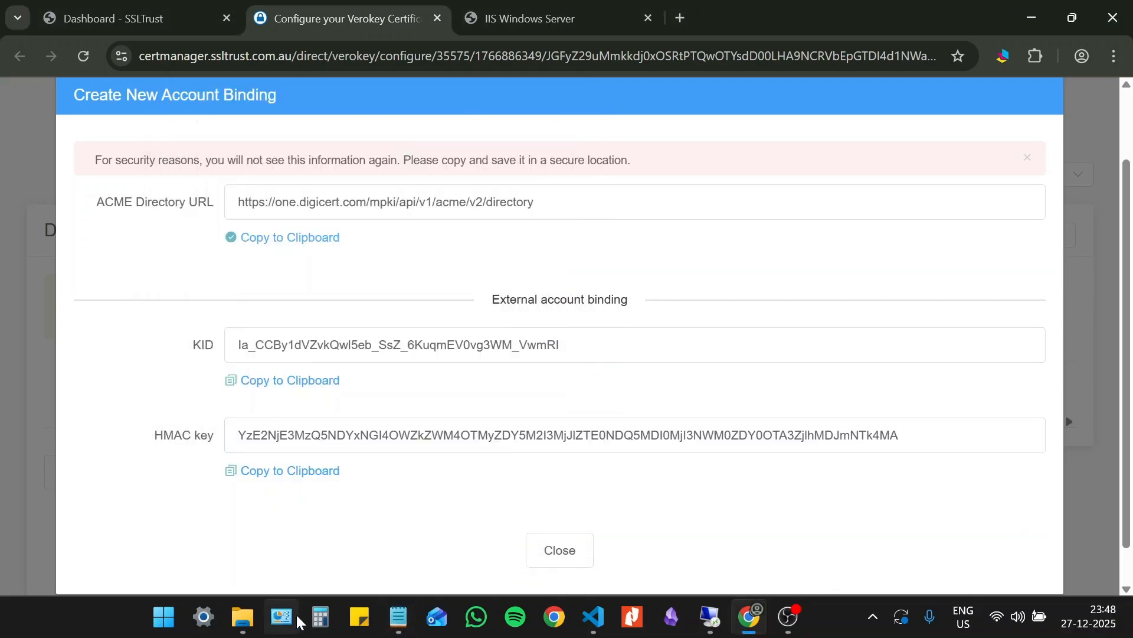
left_click(399, 617)
key("ctrl+v")
- Copy the binding's KID into the Notepad document, one blank line below the directory URL
left_click(680, 333)
left_click(281, 382)
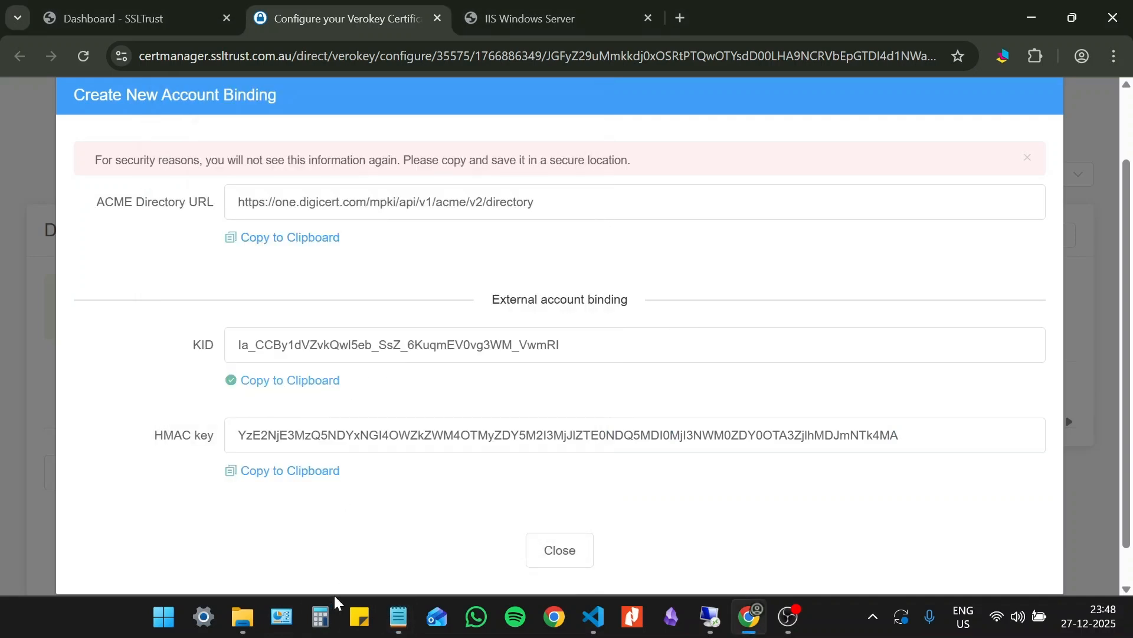
left_click(399, 617)
key("Return")
key("Return")
key("ctrl+v")
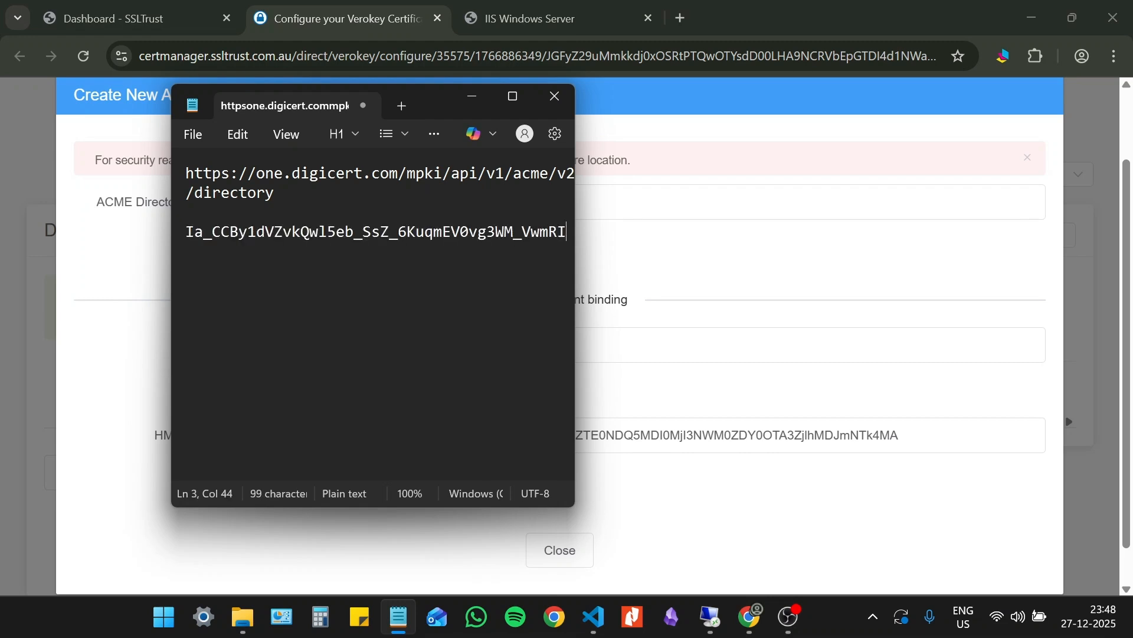
- Copy the binding's HMAC key into the Notepad document, one blank line below the KID
left_click(749, 289)
left_click(301, 470)
left_click(399, 616)
key("Return")
key("Return")
key("ctrl+v")
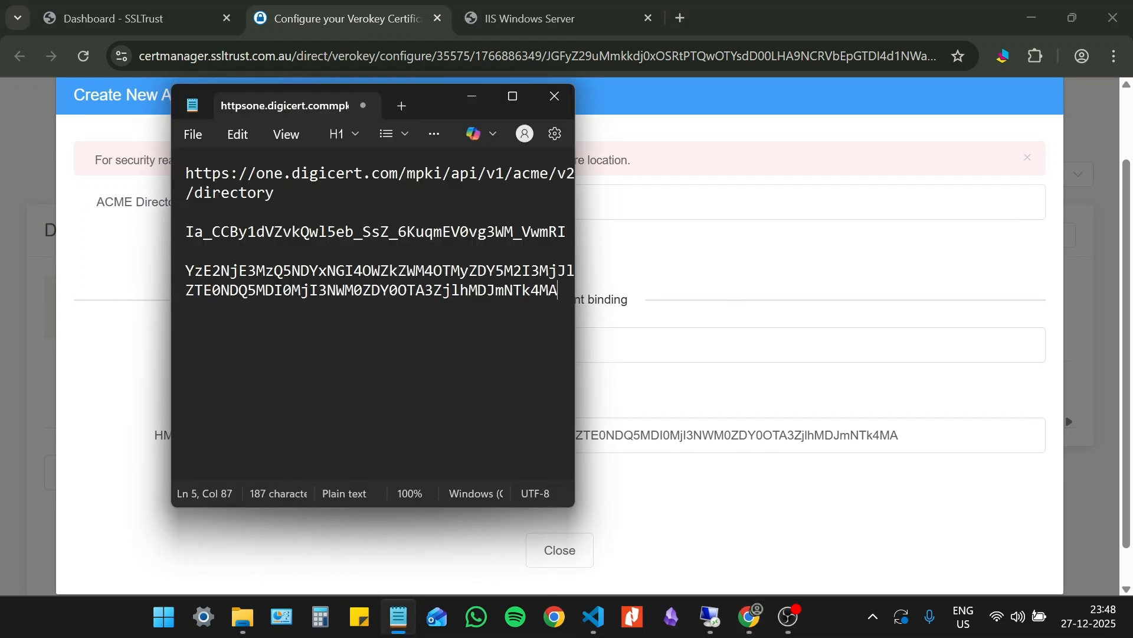
- Close the account binding details and review the sslguides entry's ID, status and last-used date among the ACME External Account Bindings
left_click(820, 349)
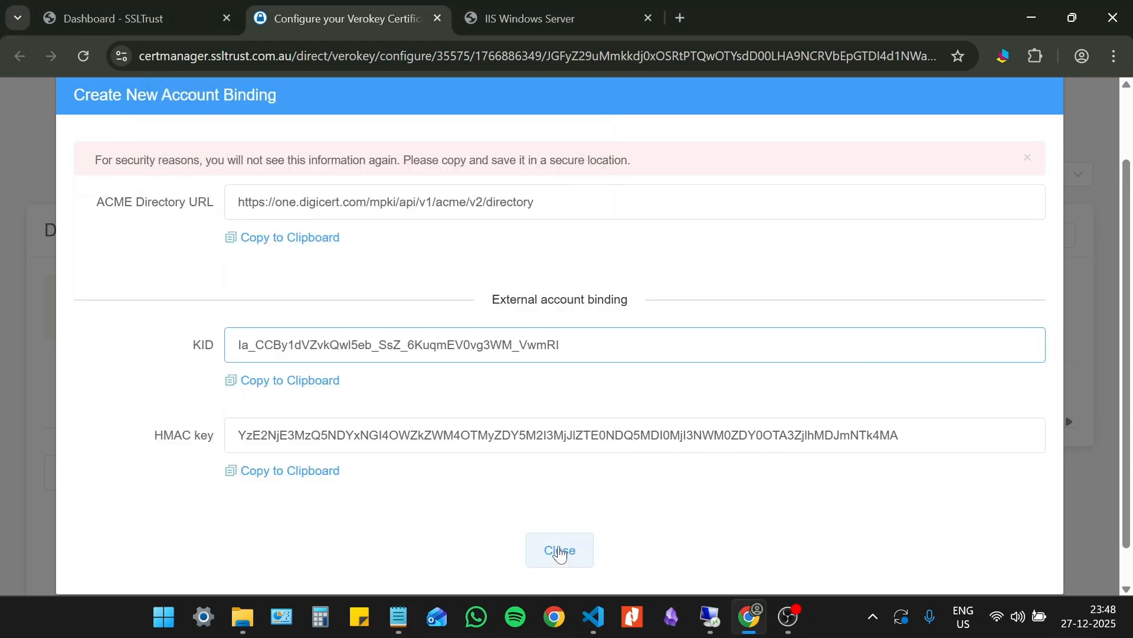
left_click(561, 549)
left_click(735, 498)
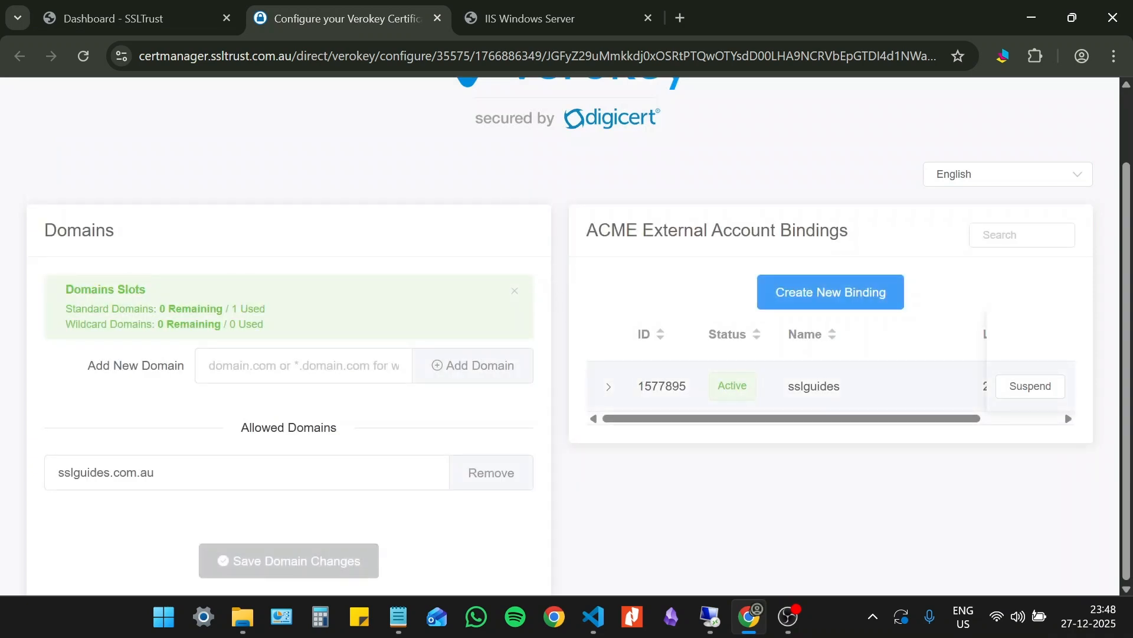
left_click_drag(636, 387, 689, 388)
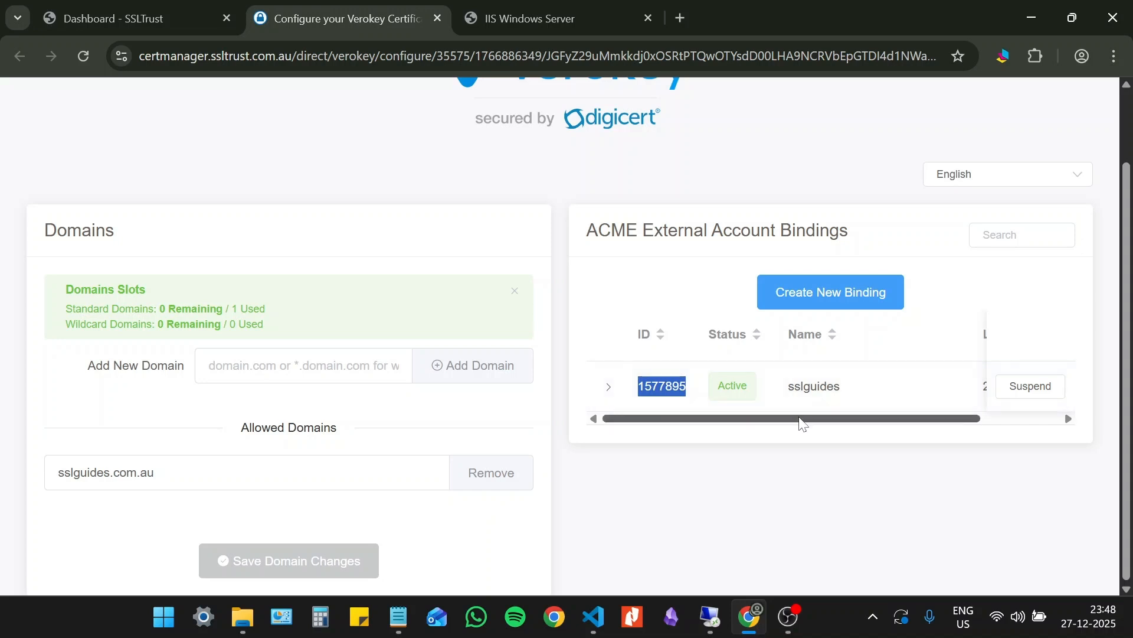
left_click_drag(800, 419, 977, 439)
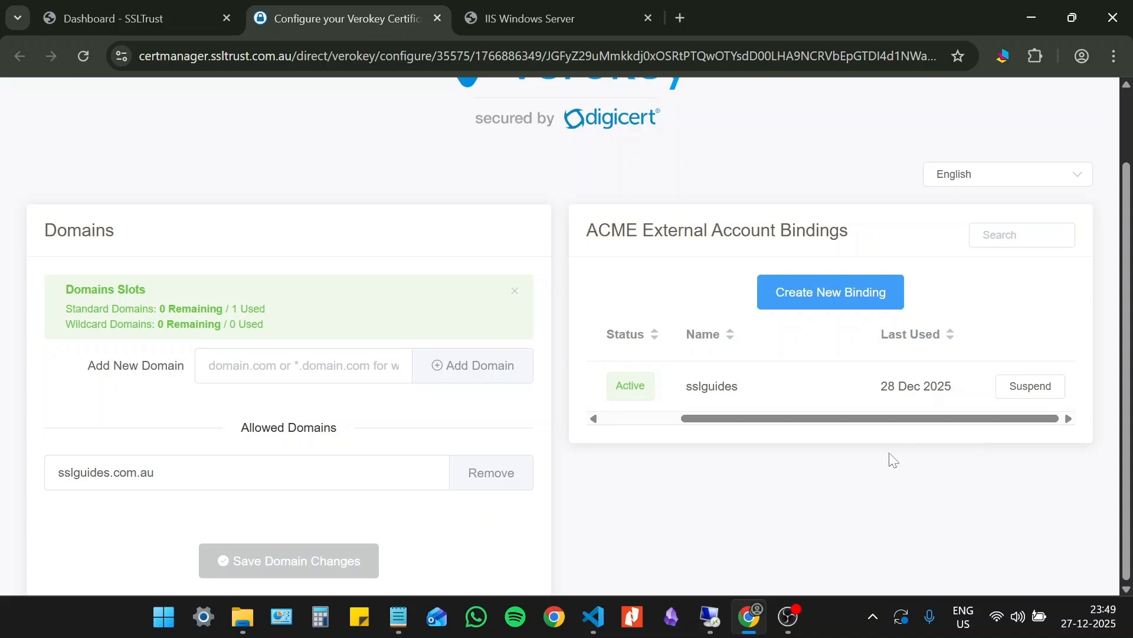
- Switch to the remote Windows Server, open win-acme.com in Internet Explorer past its security prompts, and look over the win-acme page
left_click(707, 614)
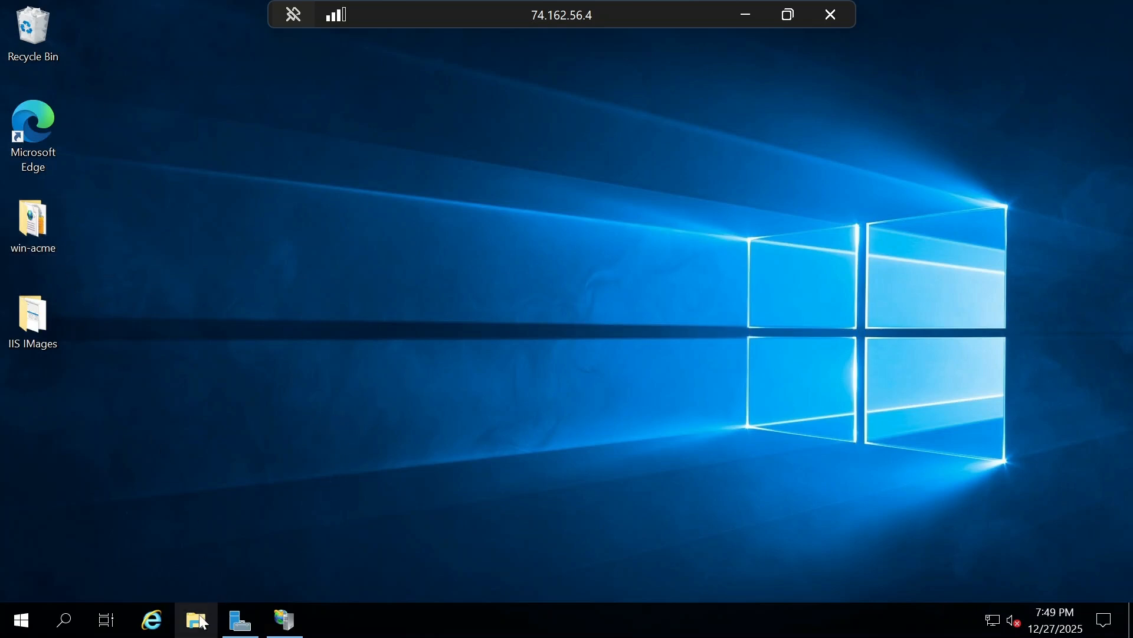
left_click(152, 619)
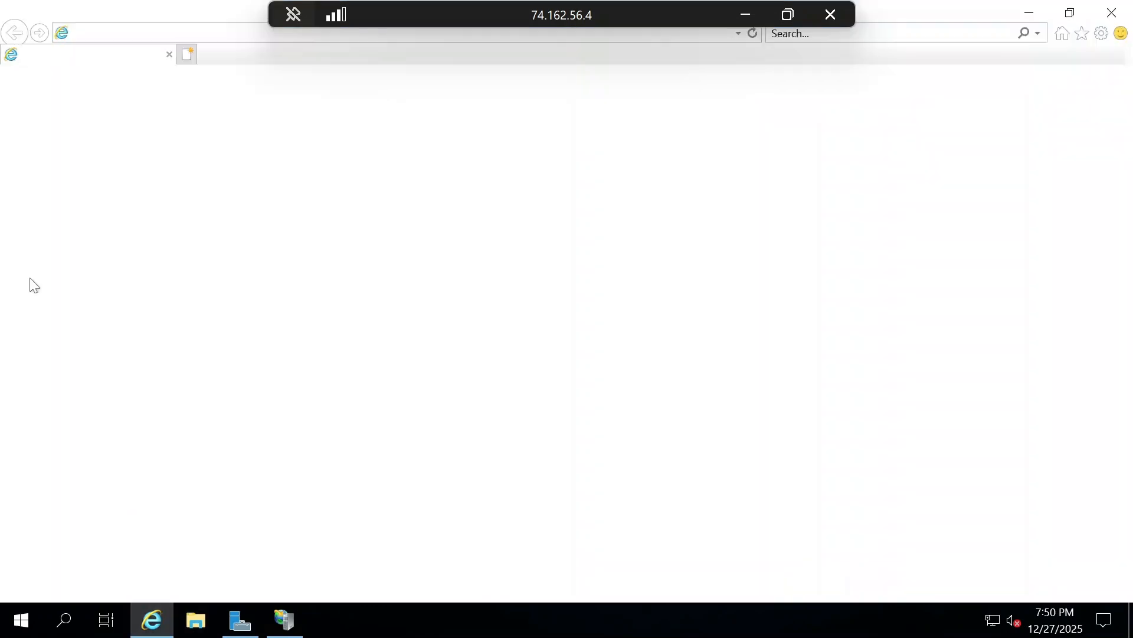
left_click(161, 34)
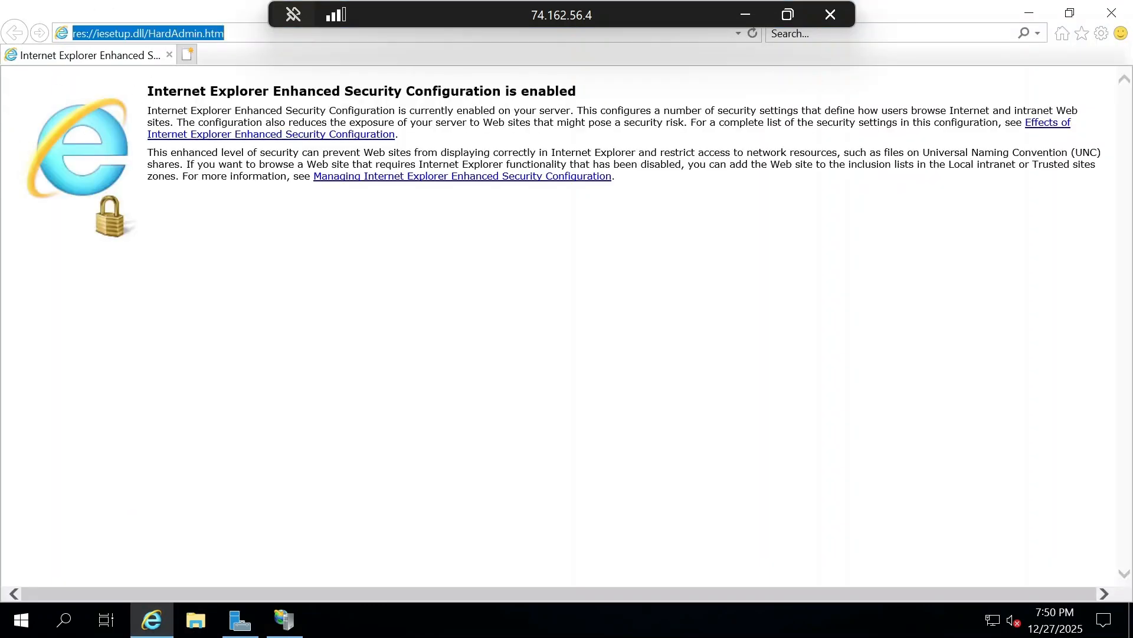
key("BackSpace")
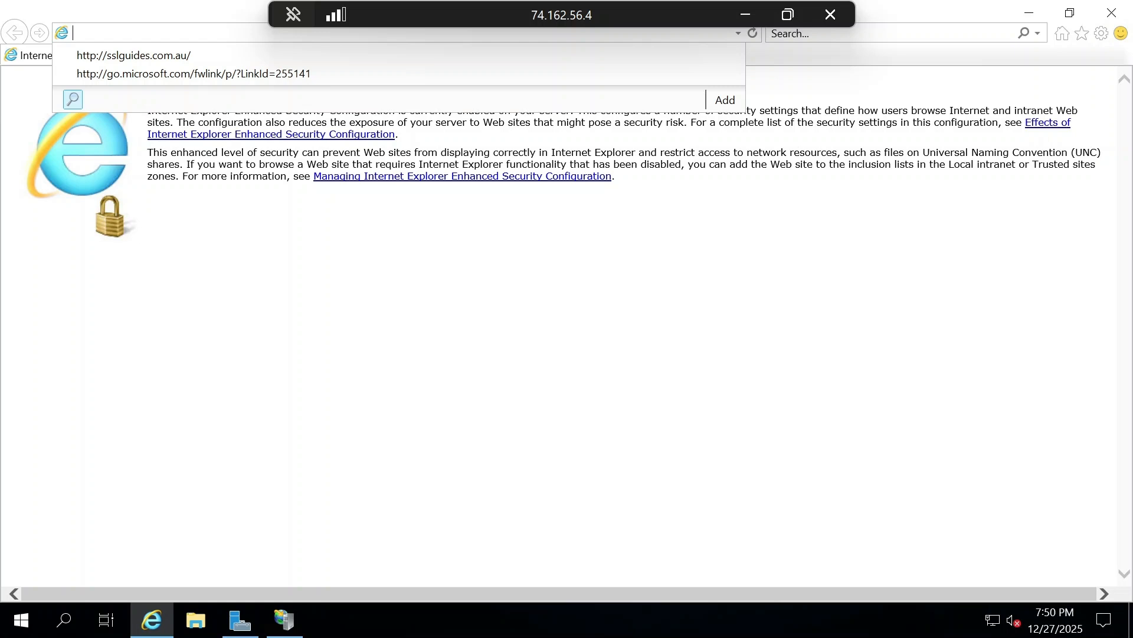
type("win-acme.com")
key("Return")
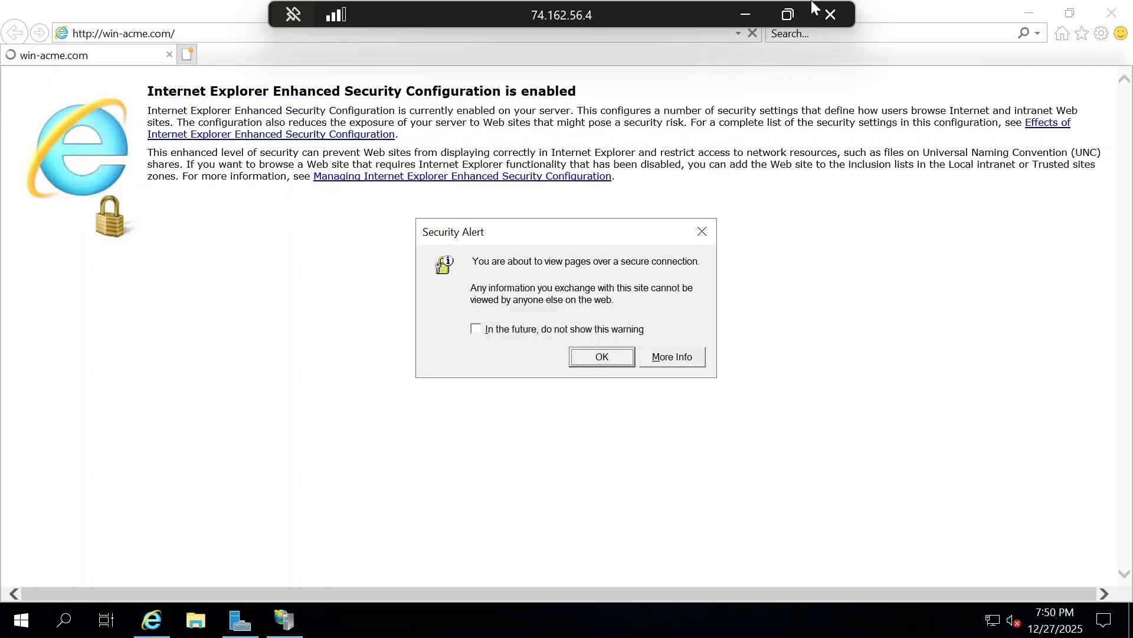
left_click(600, 356)
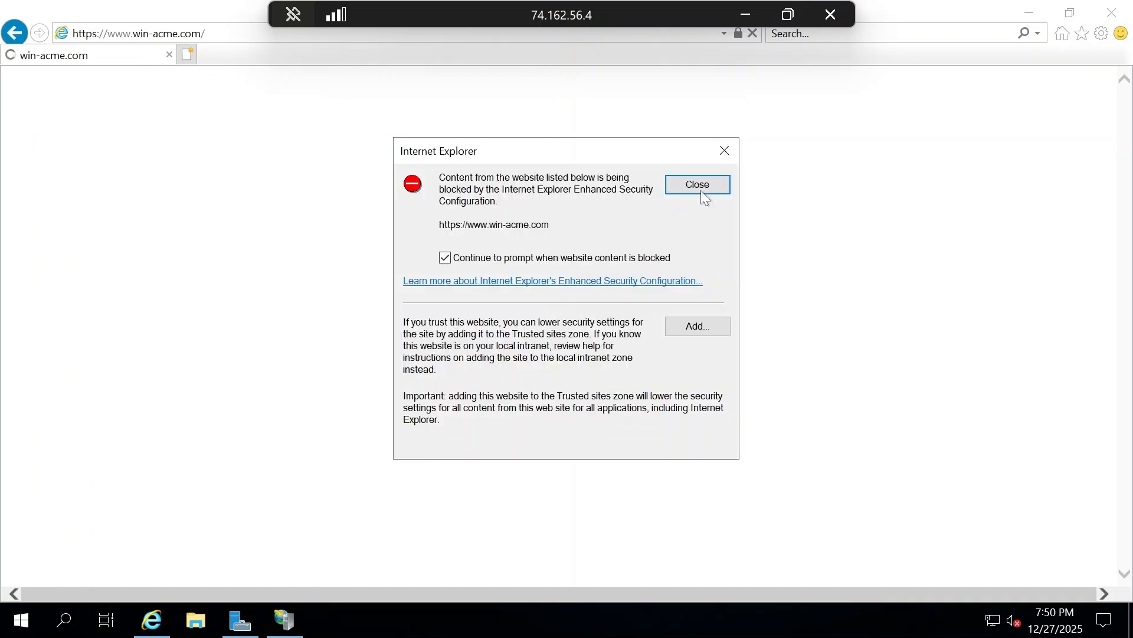
left_click(700, 190)
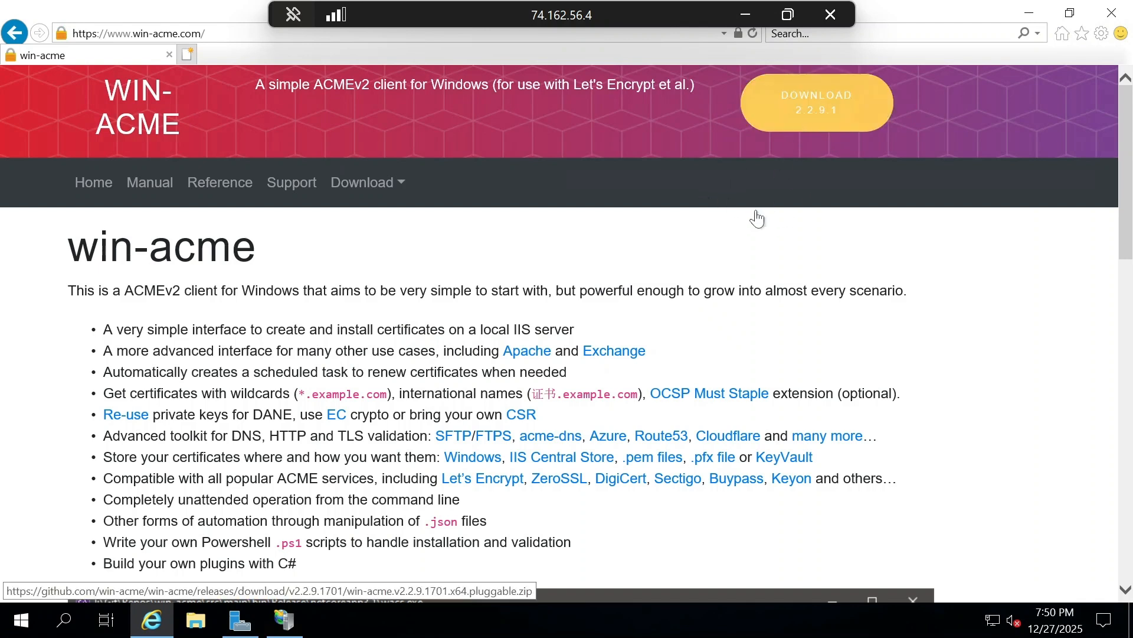
scroll(753, 215, "down", 4)
scroll(803, 220, "up", 4)
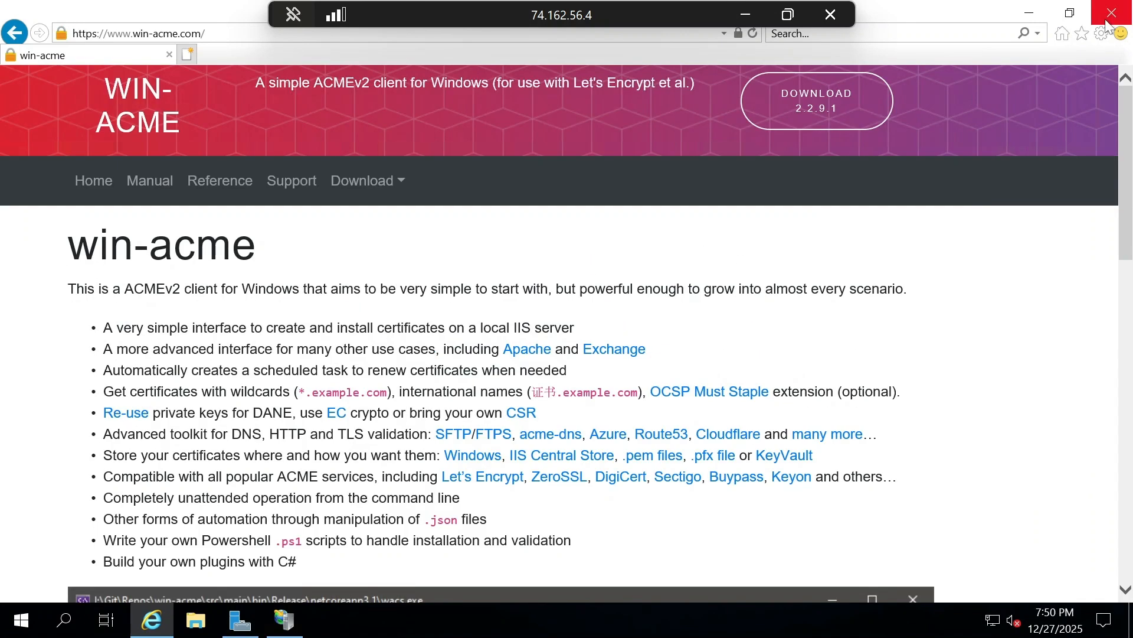
- Minimize the browser, check the extracted files in the desktop's win-acme folder, and close the folder
left_click(1027, 15)
left_click_drag(169, 279, 7, 214)
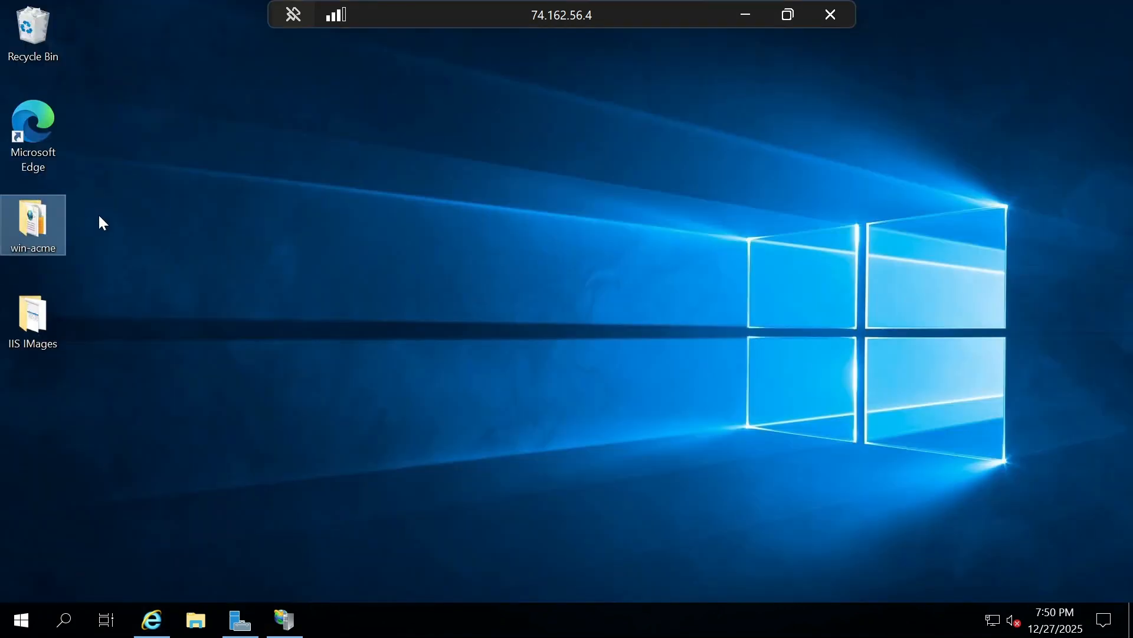
double_click(40, 229)
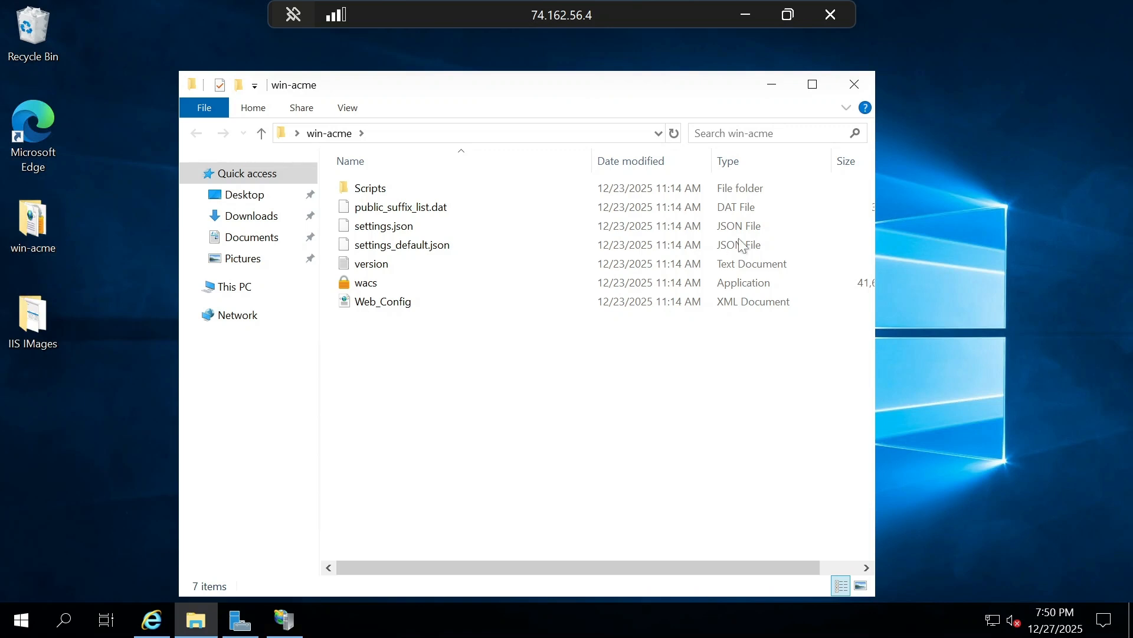
left_click(856, 84)
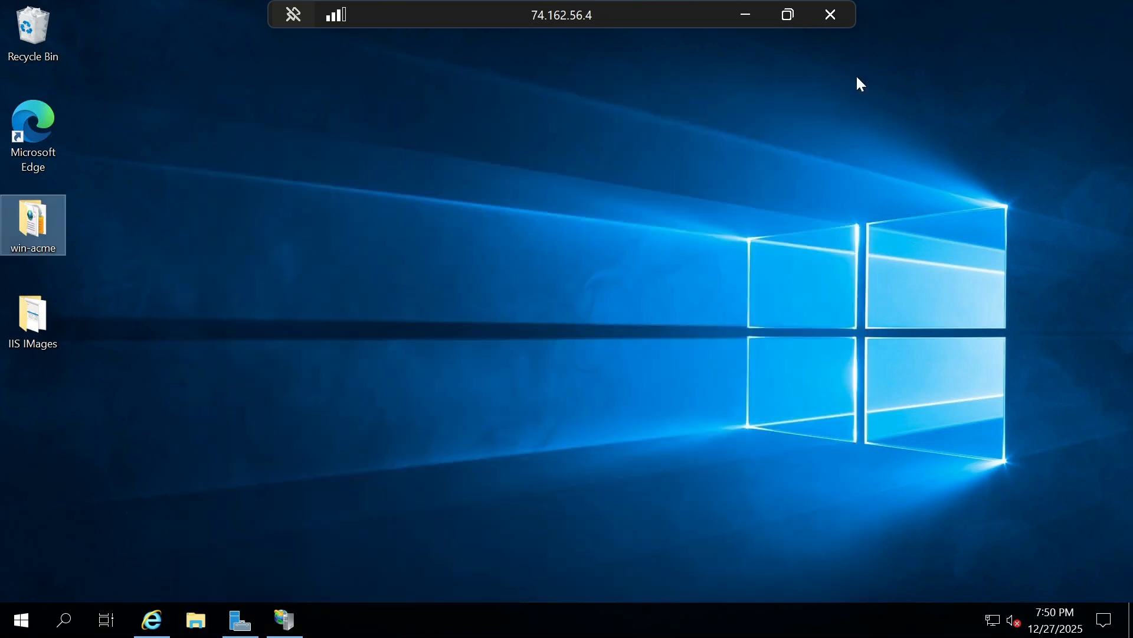
left_click(172, 519)
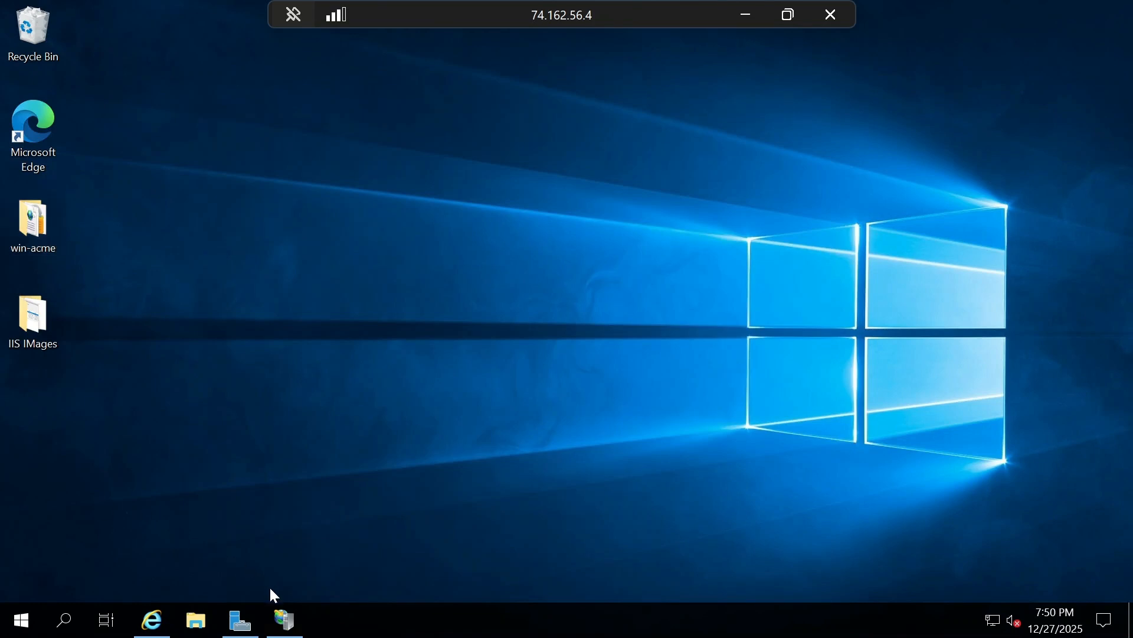
- Switch to IIS Manager and review the sslguides.com.au site bindings and the Sites list
left_click(285, 621)
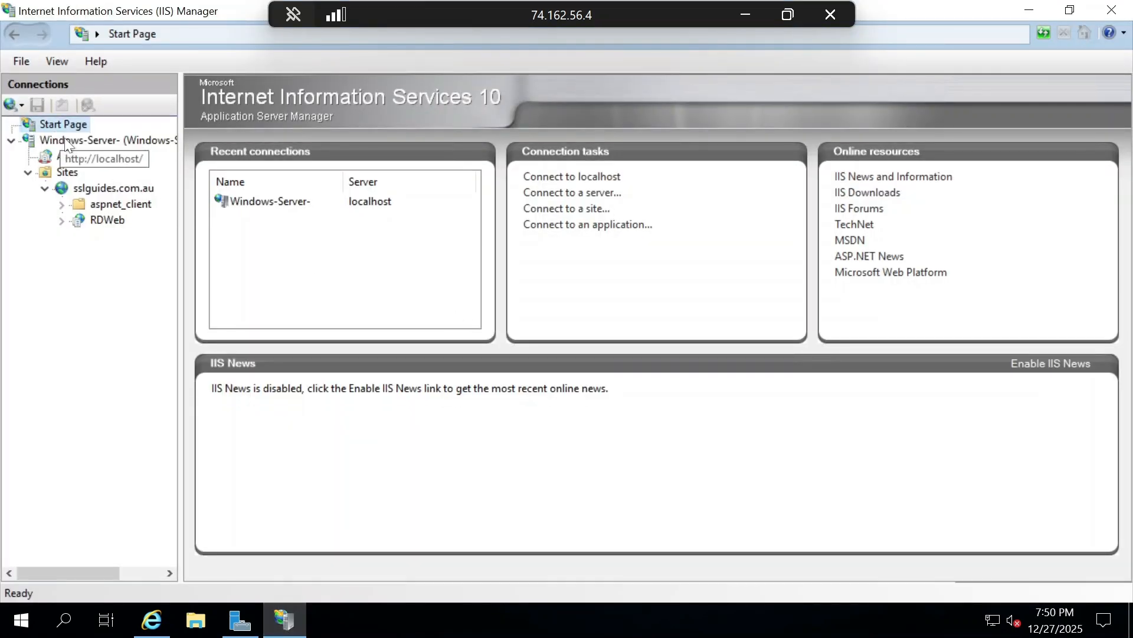
left_click(87, 188)
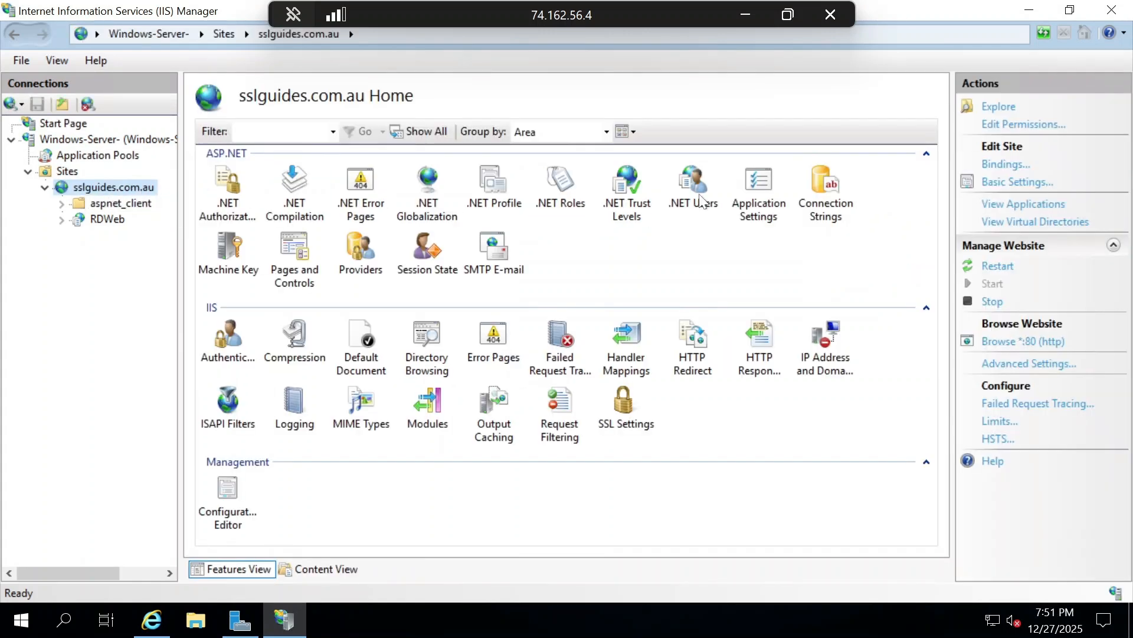
left_click(1005, 167)
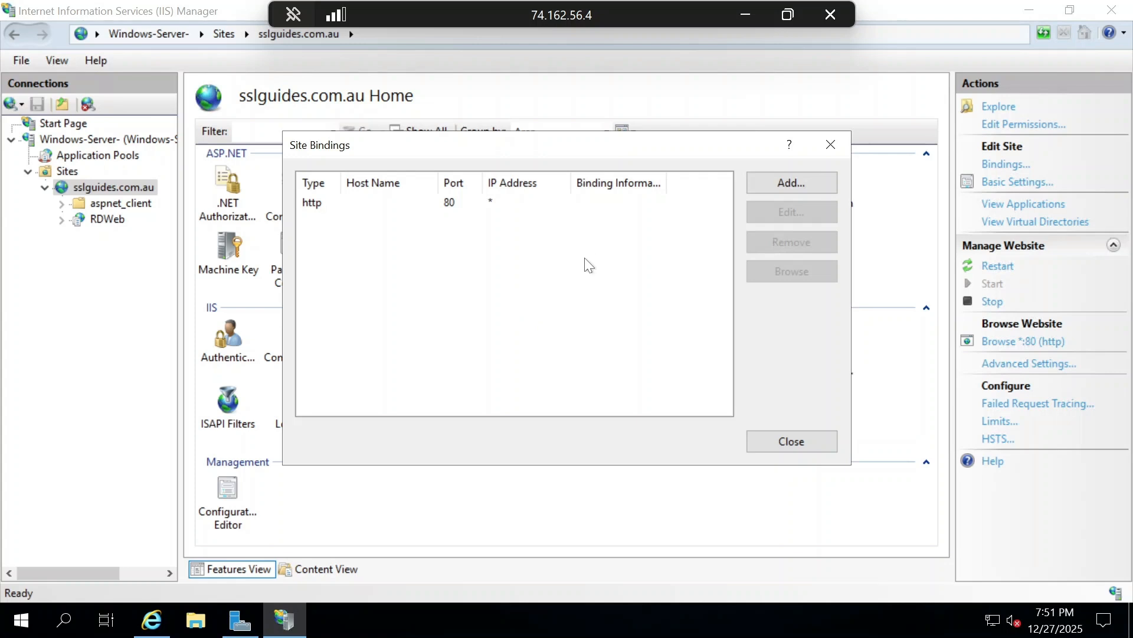
left_click(832, 145)
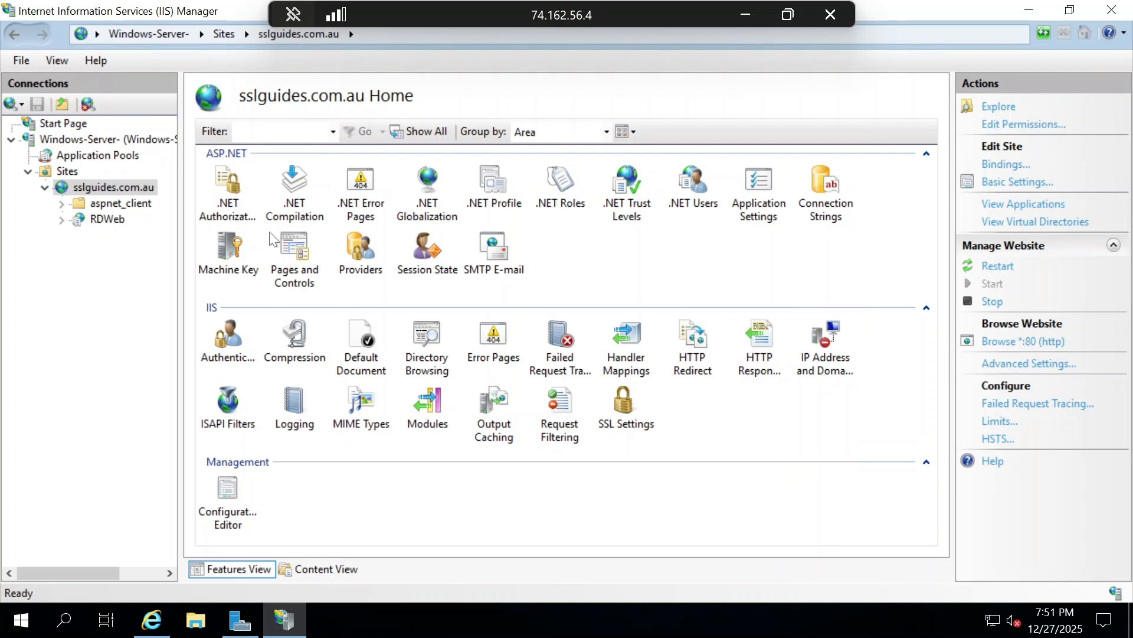
left_click(71, 170)
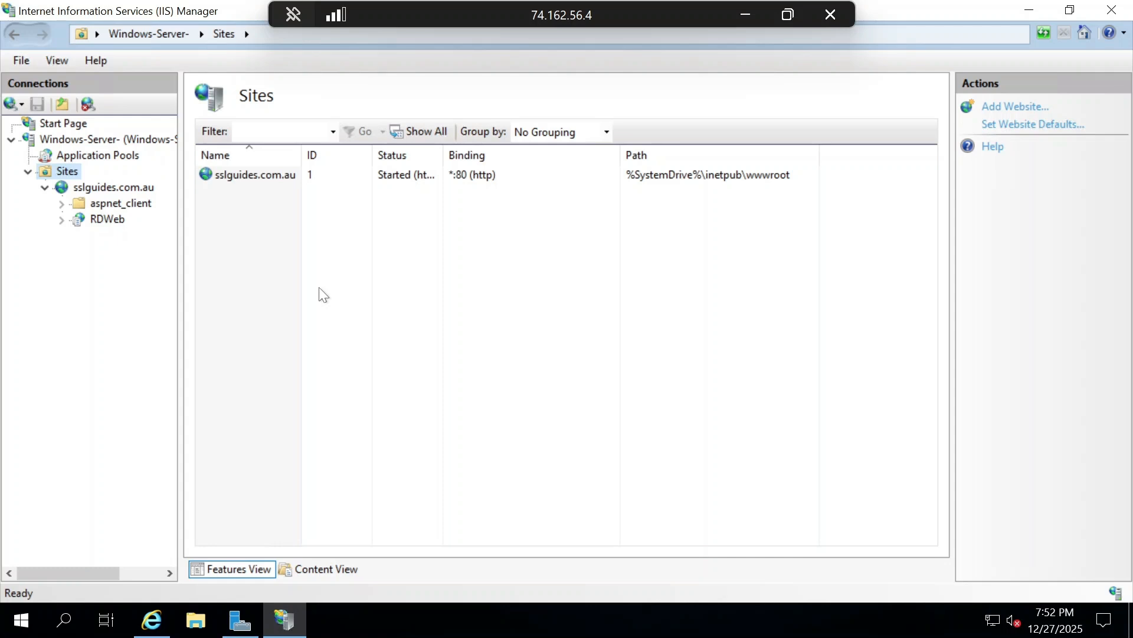
- Switch to Notepad and paste the copied wacs.exe command template below the saved HMAC key, separated by a blank line
key("alt+Tab")
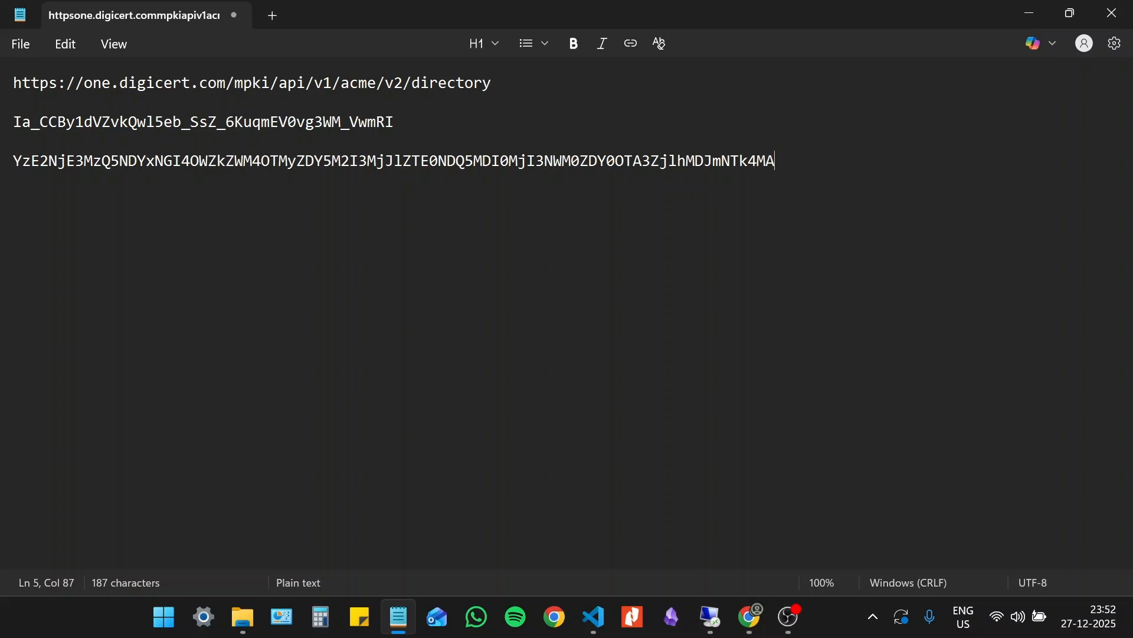
key("Return")
key("Return")
type("wacs.exe --source manual --host \"yourdomain.com,www.yourdomain.com\" --baseuri CA_SERVER_DIRECTORY   --emailaddress \"YOUR_EMAIL_ID\" --eab-key-identifier \"YOUR_KID\" --eab-key \"YOUR_HMAC_KEY\" --accepttos --installation iis --installationsiteid YOUR_IIS_SITE_ID --setuptaskscheduler")
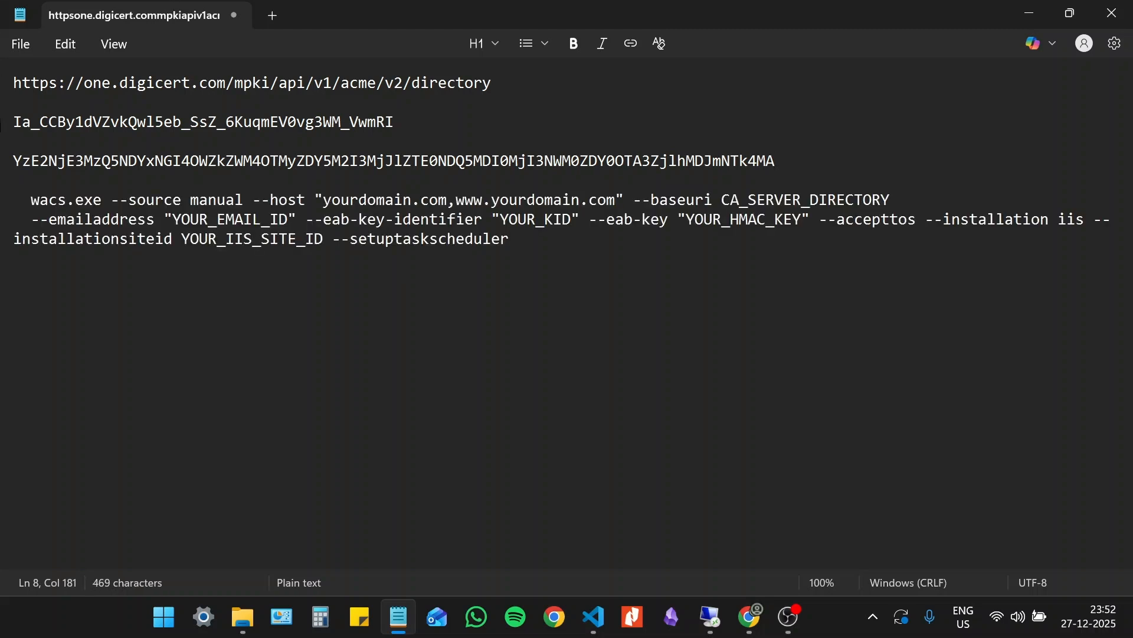
- Remove the leading spaces from the wacs.exe line and the --emailaddress line of the command
left_click(32, 200)
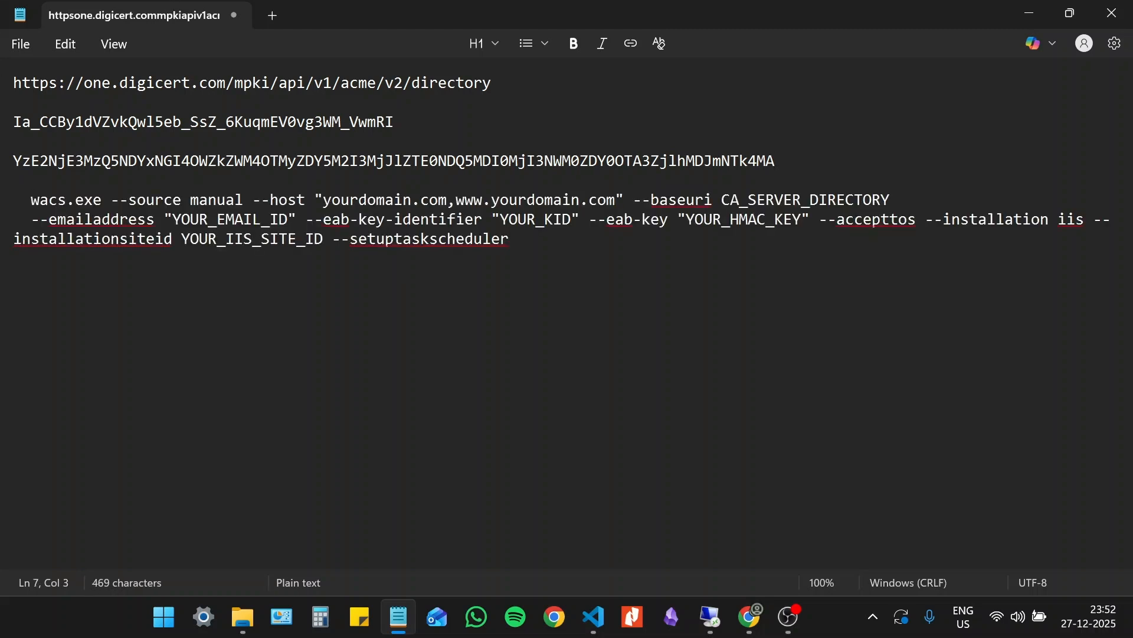
key("BackSpace")
key("BackSpace")
left_click(31, 219)
key("BackSpace")
key("BackSpace")
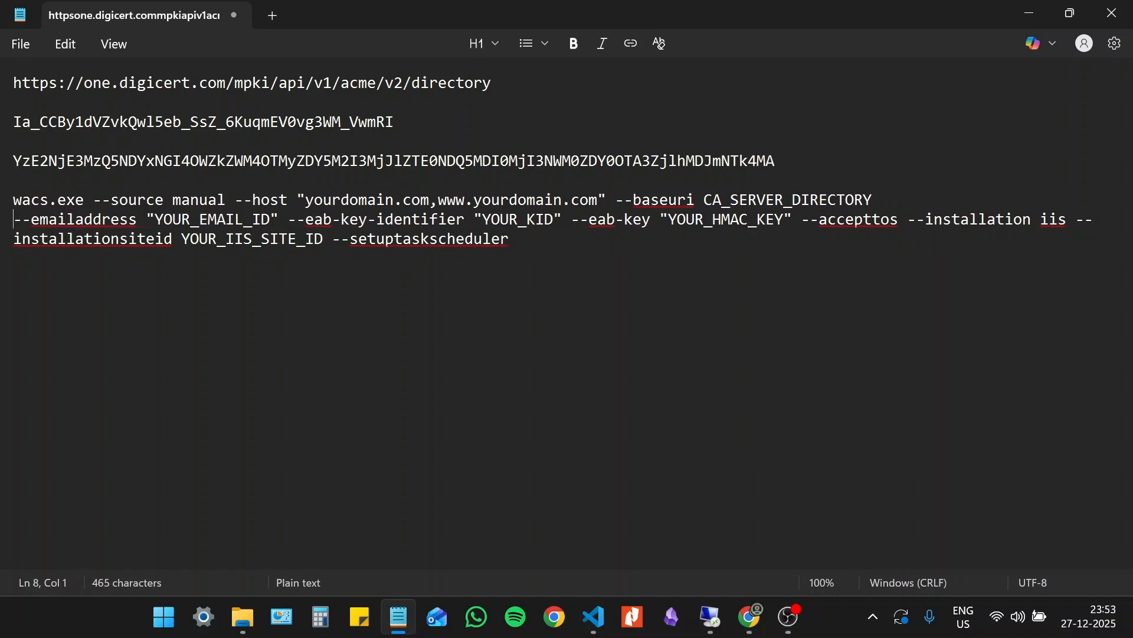
key("End")
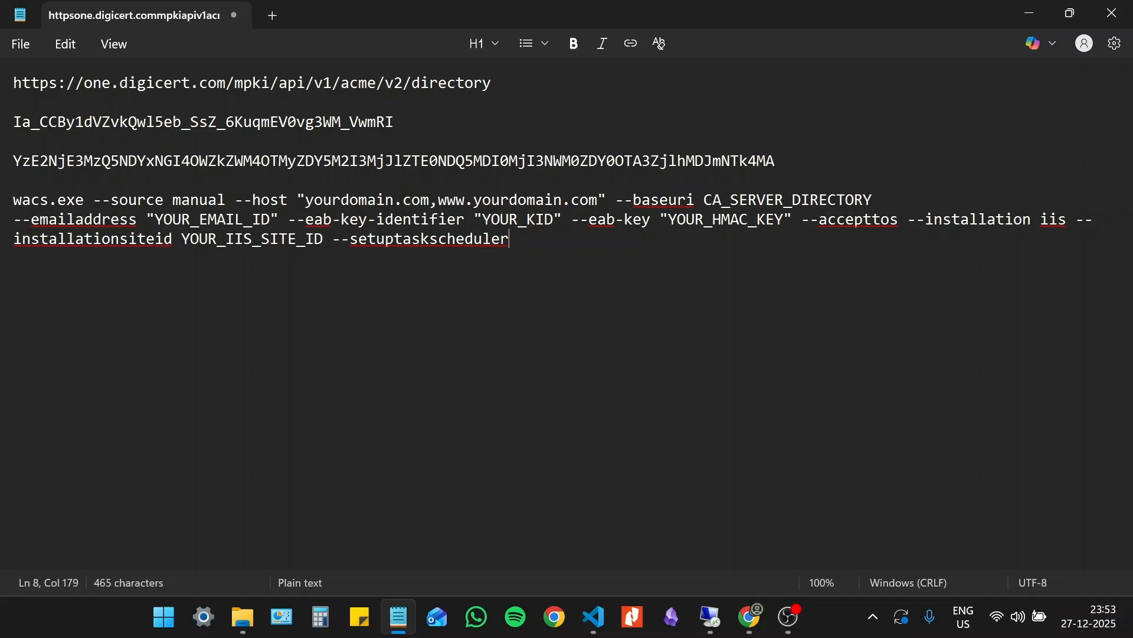
- Replace the first host placeholder, yourdomain.com, with sslguides.com.au in the wacs.exe command
left_click_drag(430, 199, 313, 199)
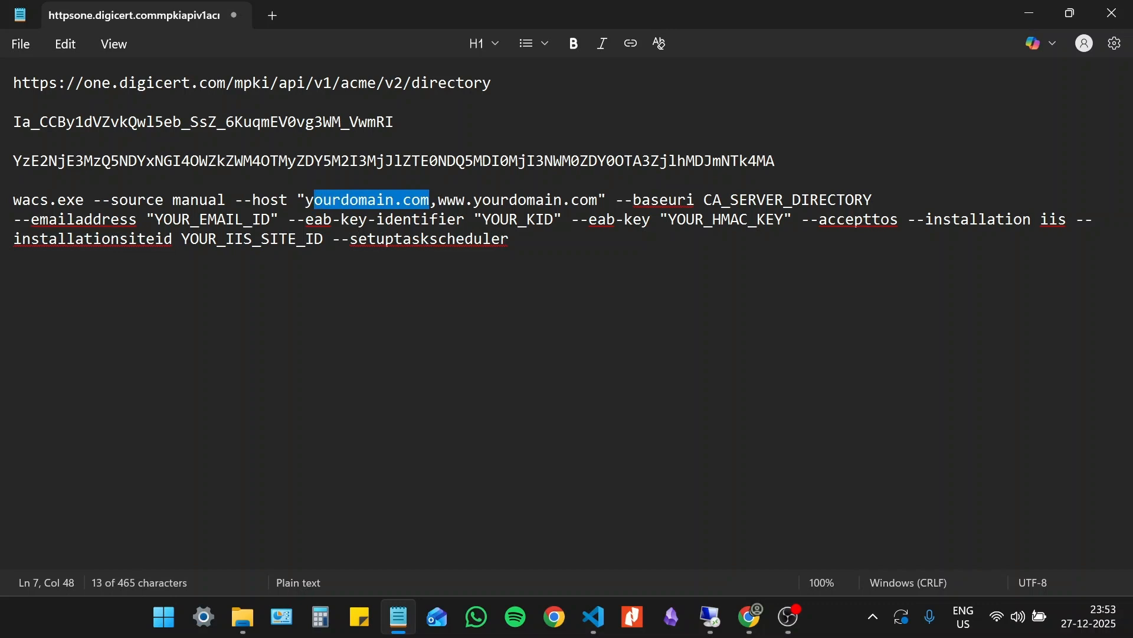
key("shift+Left")
type("aalguid")
key("BackSpace")
key("BackSpace")
key("BackSpace")
key("BackSpace")
key("BackSpace")
key("BackSpace")
key("BackSpace")
type("sslguides.com.au")
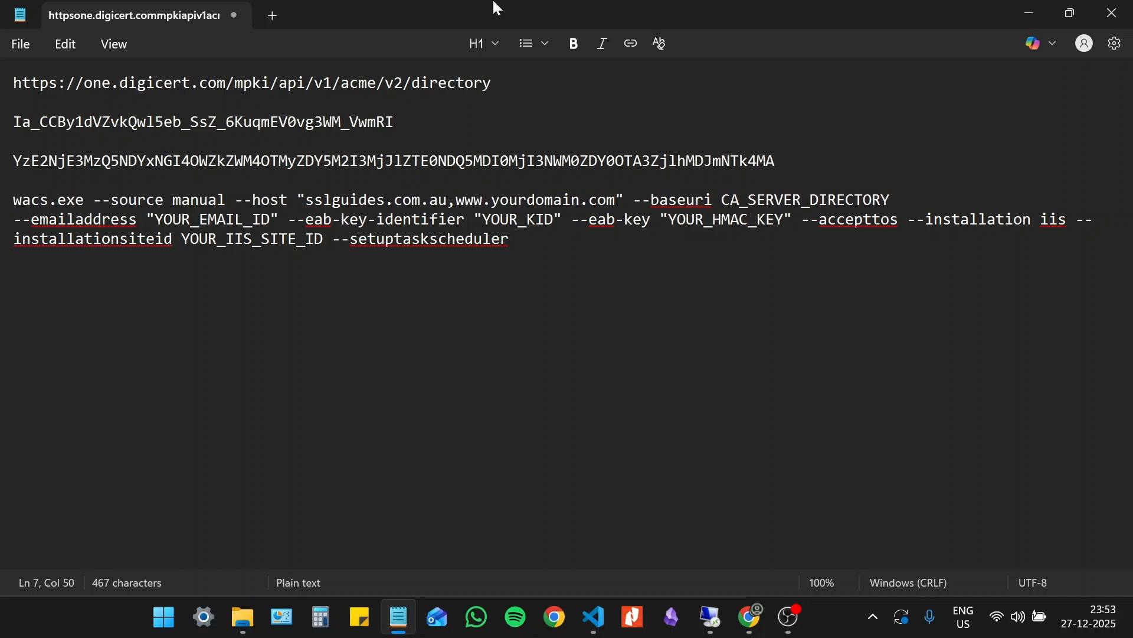
left_click_drag(615, 200, 492, 200)
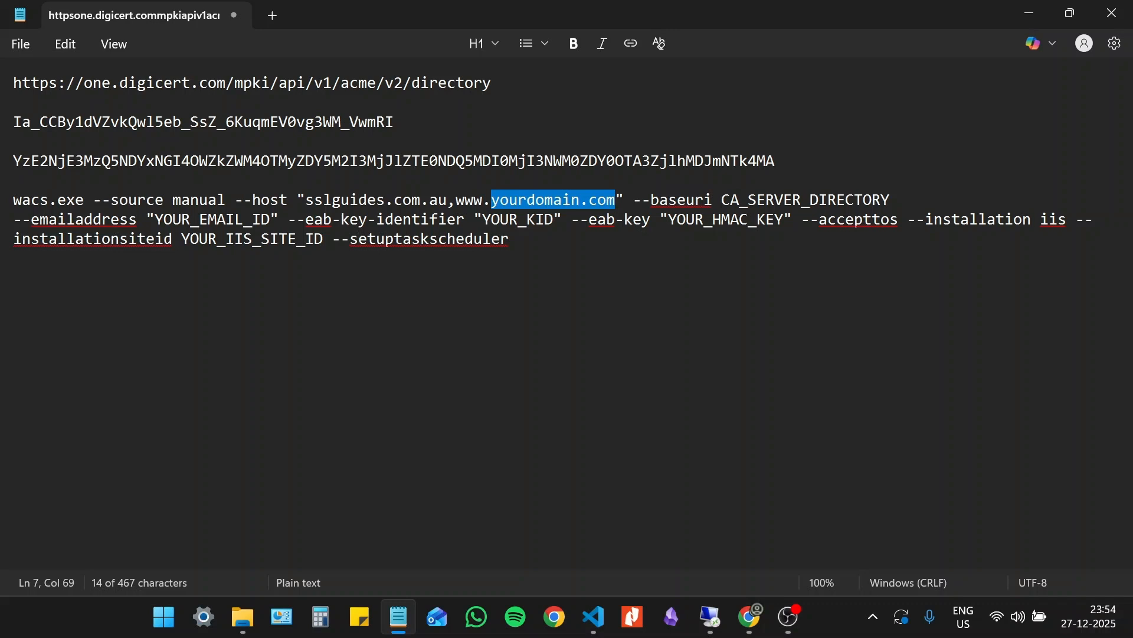
type("sslguides")
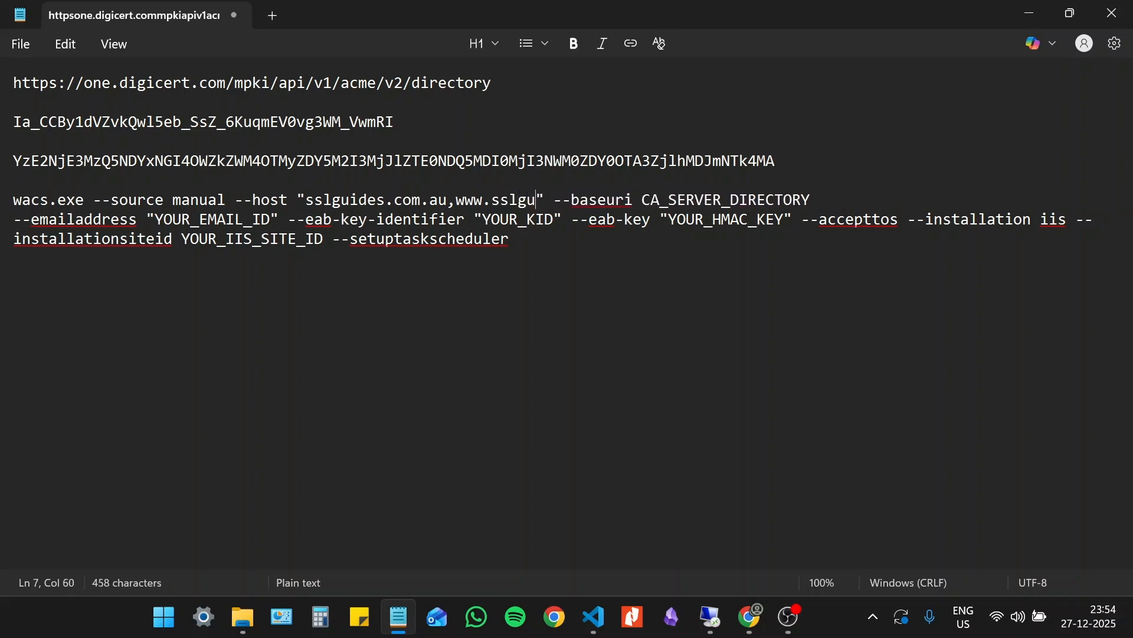
type(".comau")
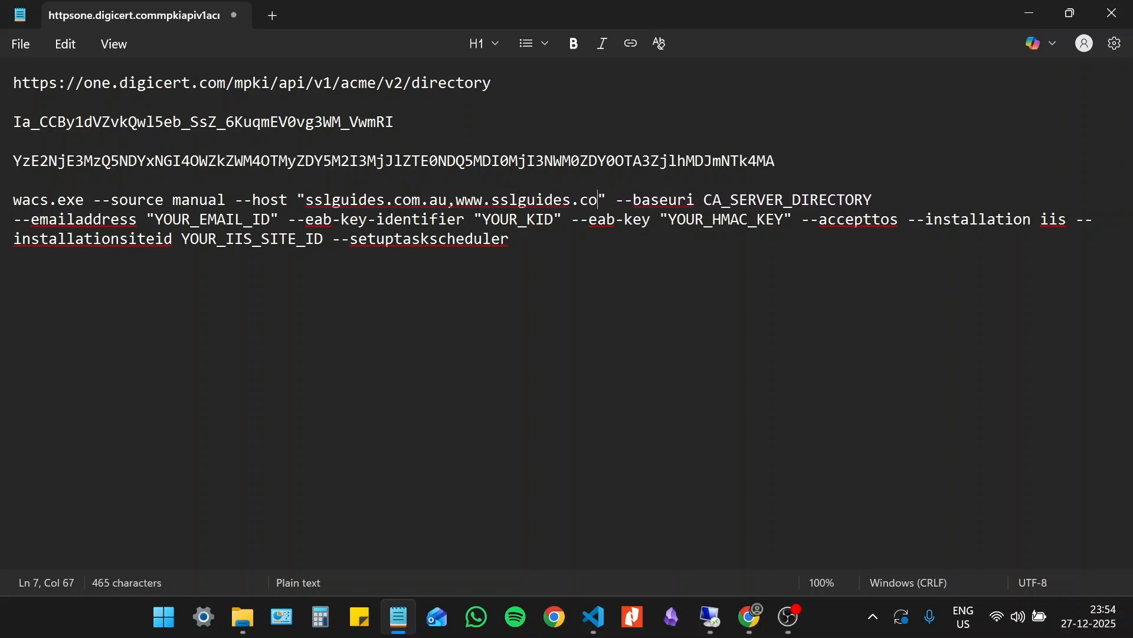
key("BackSpace")
key("BackSpace")
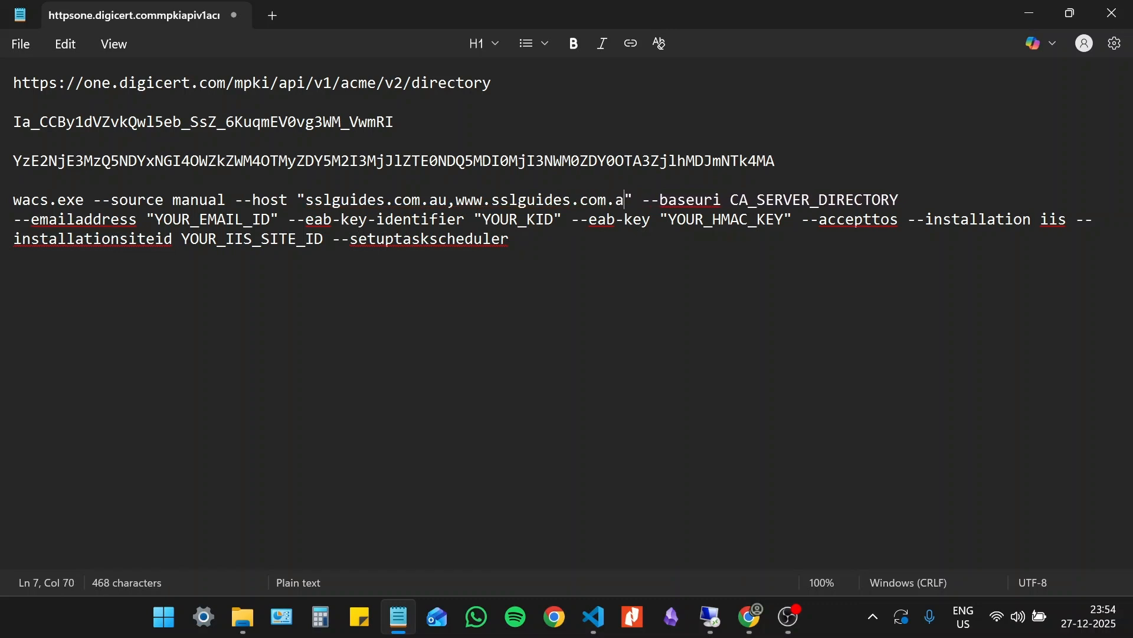
type(".au")
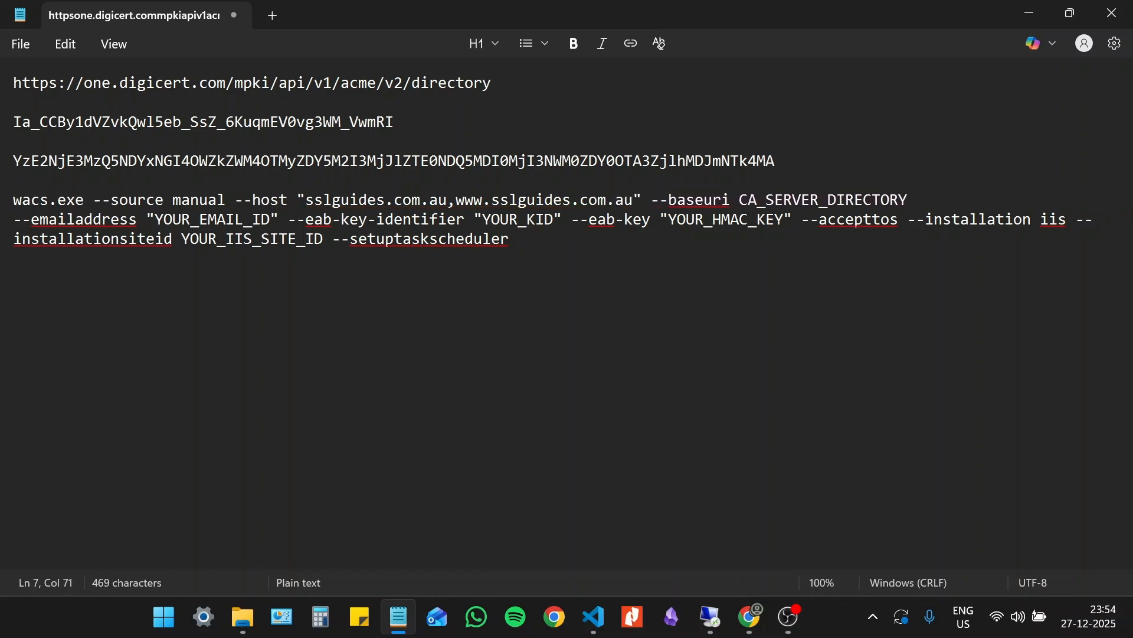
left_click_drag(446, 200, 633, 201)
left_click(510, 239)
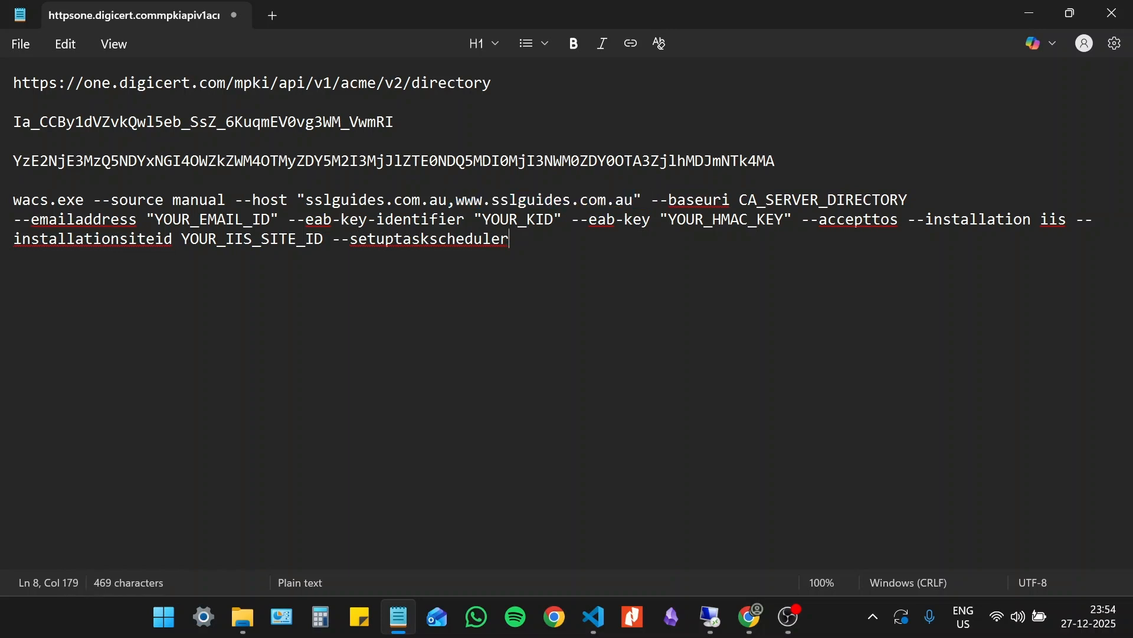
- Copy the DigiCert ACME directory URL from the first line and substitute it for CA_SERVER_DIRECTORY after --baseuri
key("ctrl+Home")
key("shift+End")
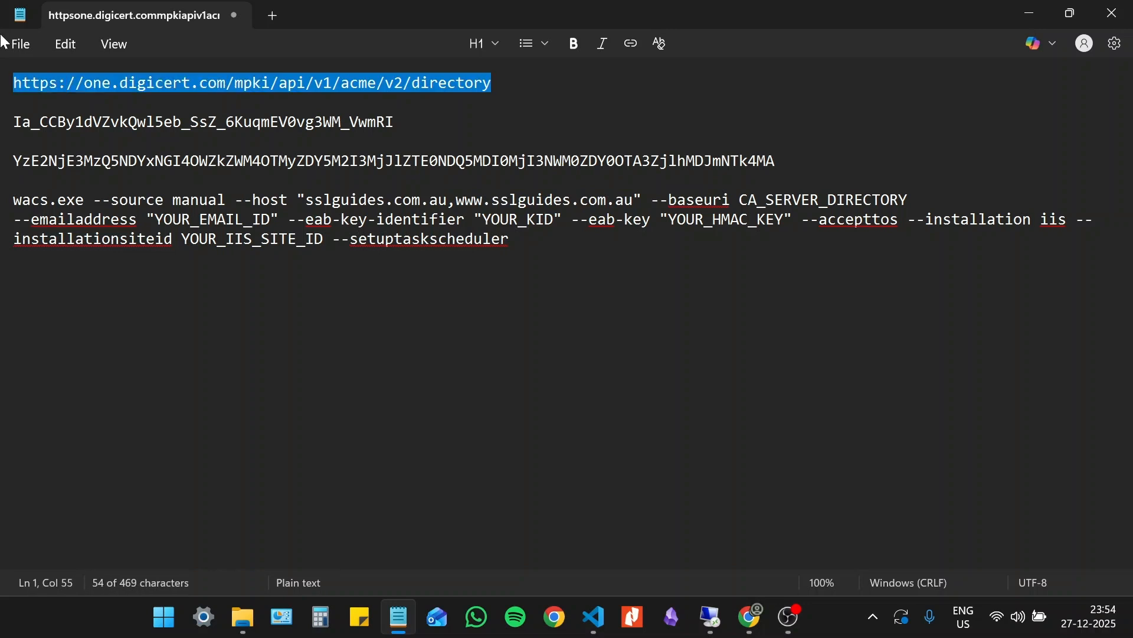
type("wacs.exe --source manual --host \"yourdomain.com,www.yourdomain.com\" --baseuri CA_SERVER_DIRECTORY   --emailaddress \"YOUR_EMAIL_ID\" --eab-key-identifier \"YOUR_KID\" --eab-key \"YOUR_HMAC_KEY\" --accepttos --installation iis --installationsiteid YOUR_IIS_SITE_ID --setuptaskscheduler")
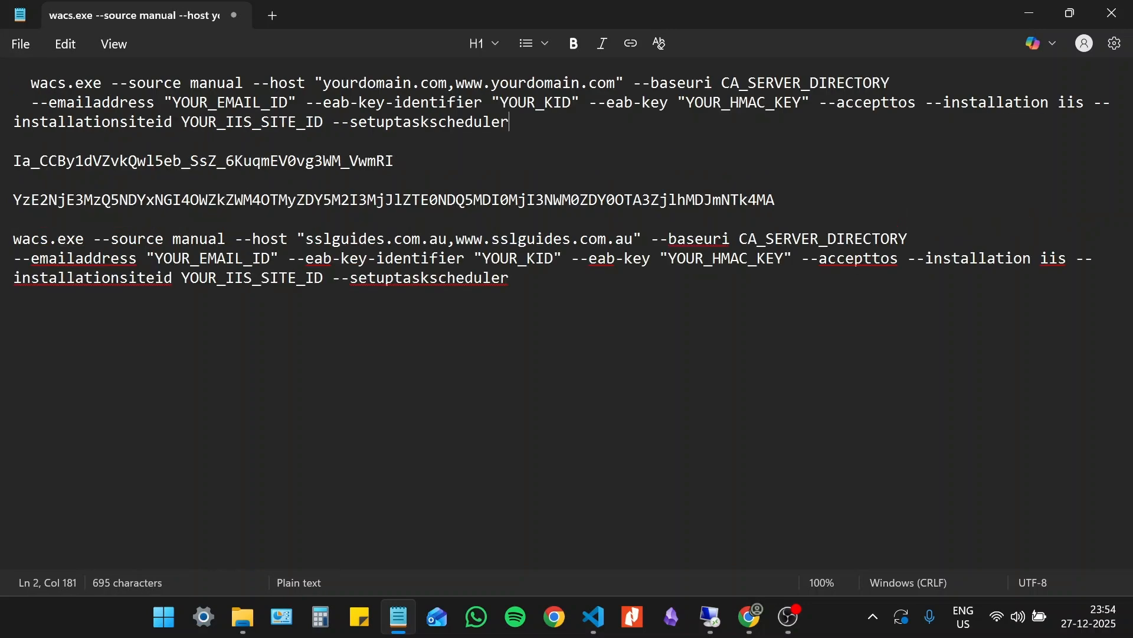
key("ctrl+z")
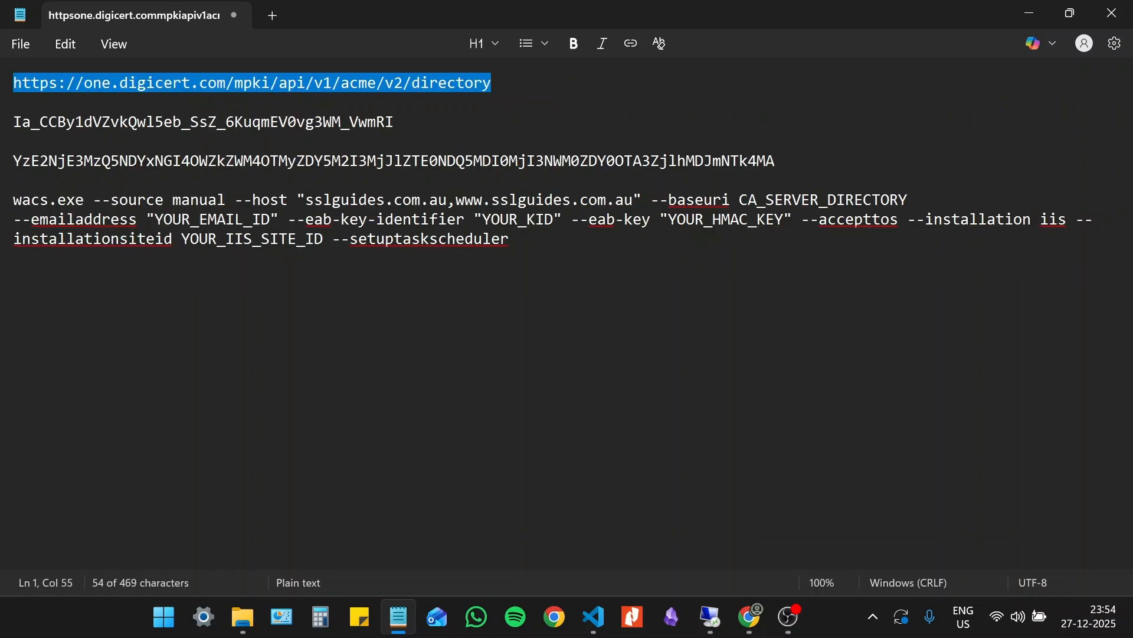
right_click(437, 93)
left_click(512, 121)
left_click_drag(909, 201, 739, 201)
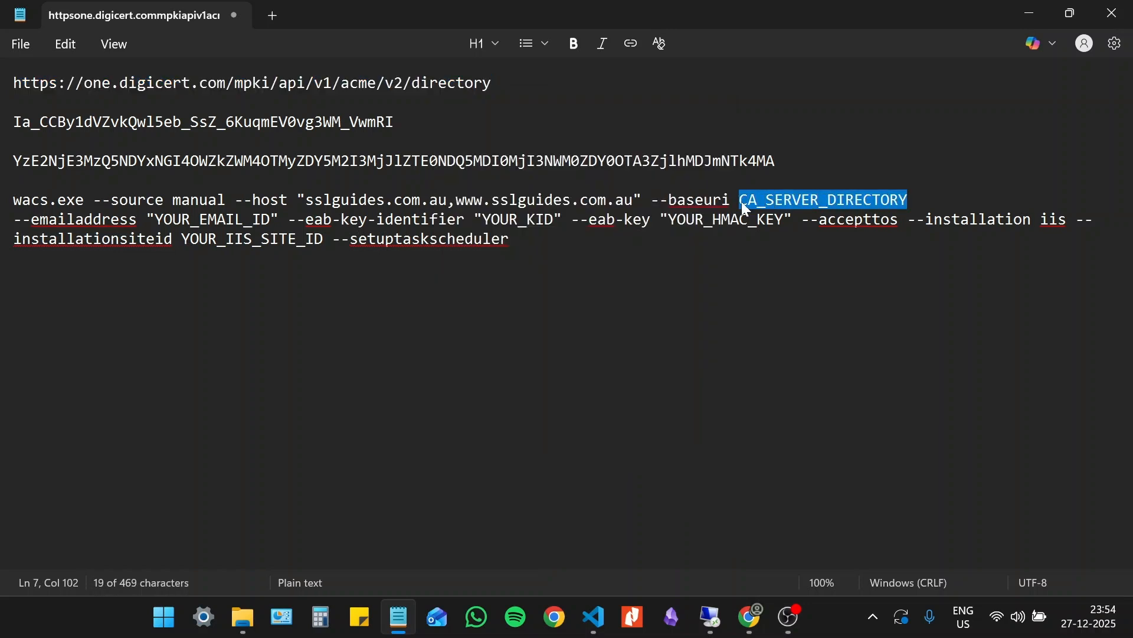
key("ctrl+v")
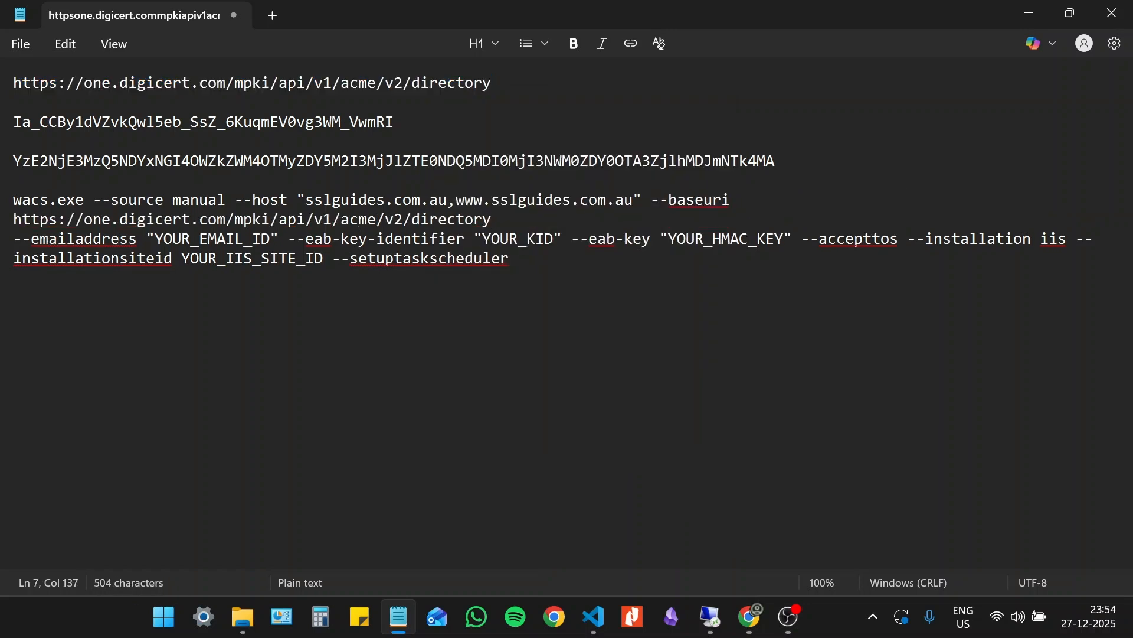
key("ctrl+shift+Up")
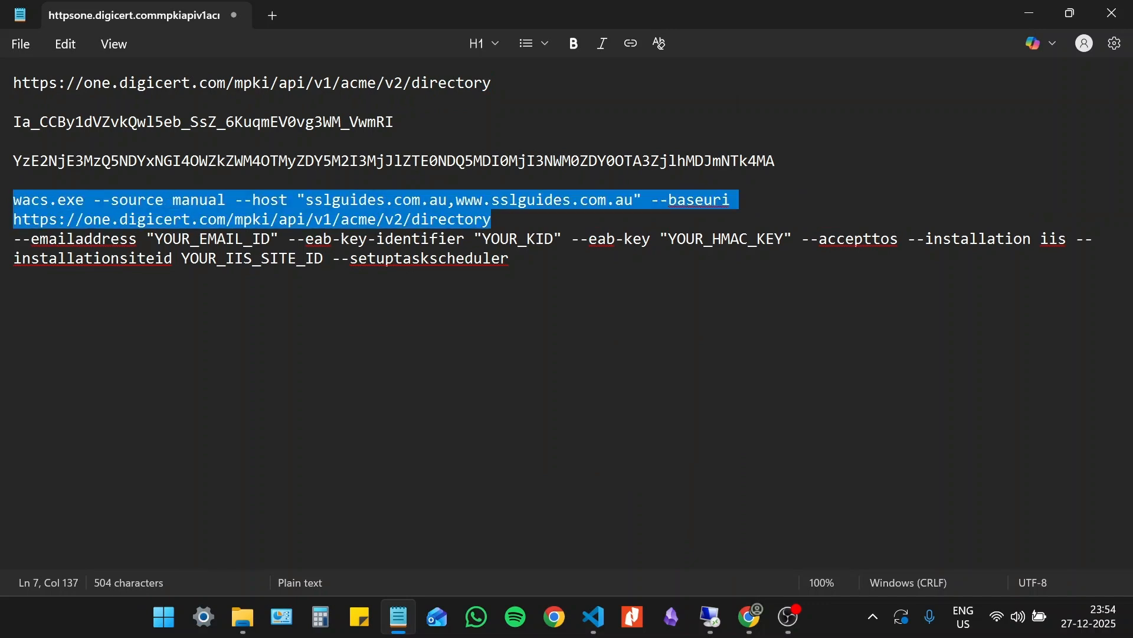
key("shift+Down")
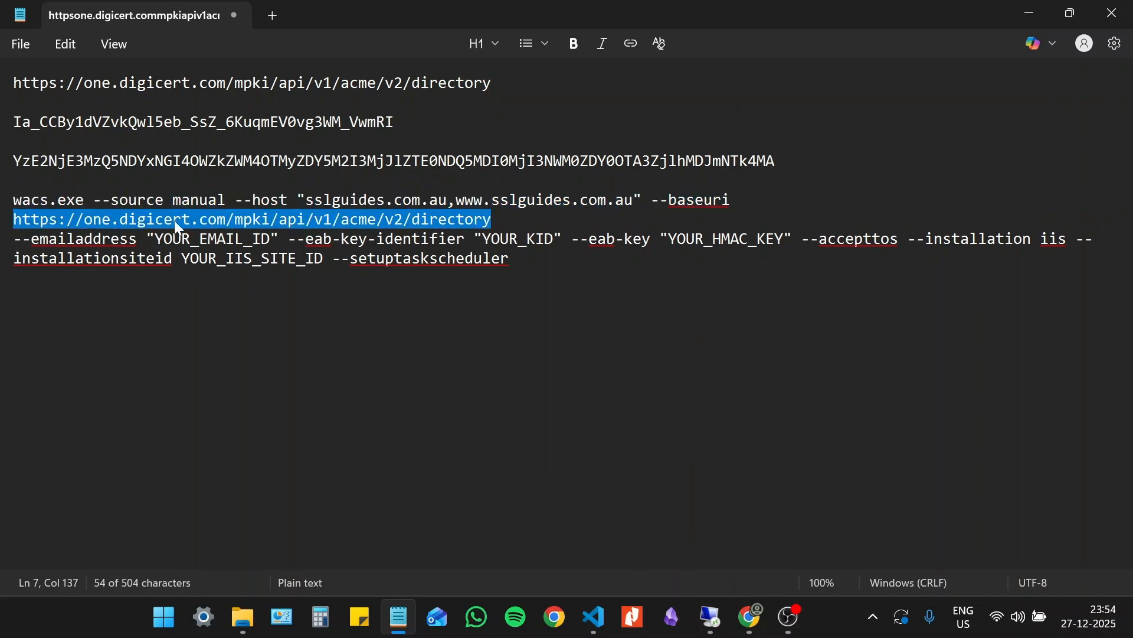
left_click(360, 238)
- Replace the YOUR_EMAIL_ID placeholder after --emailaddress with the contact's e-mail address
left_click_drag(270, 238, 154, 239)
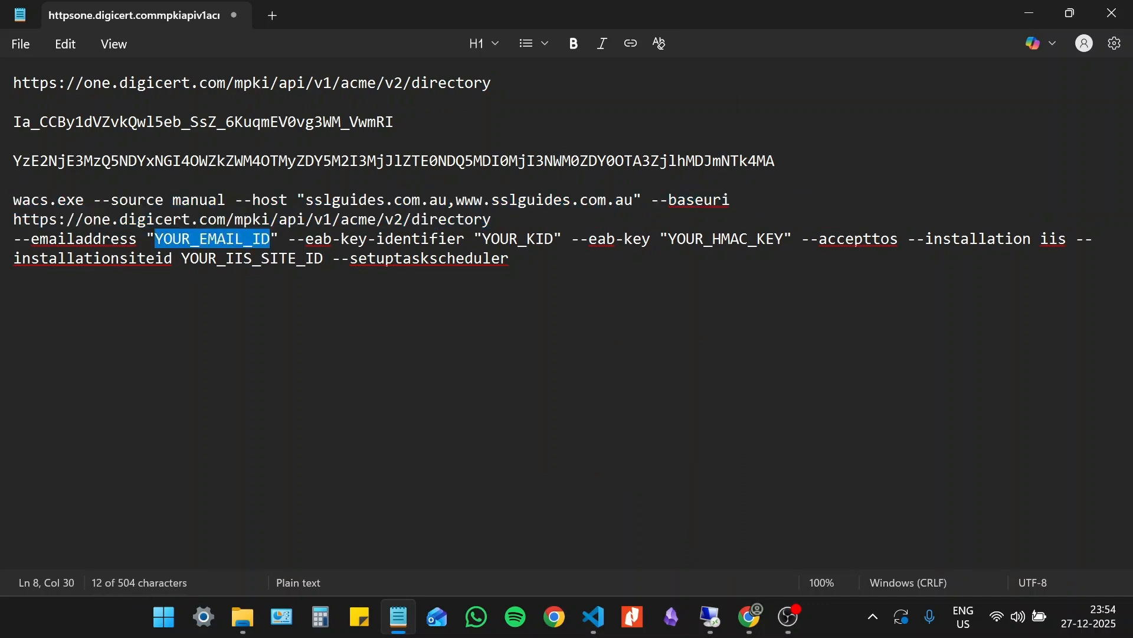
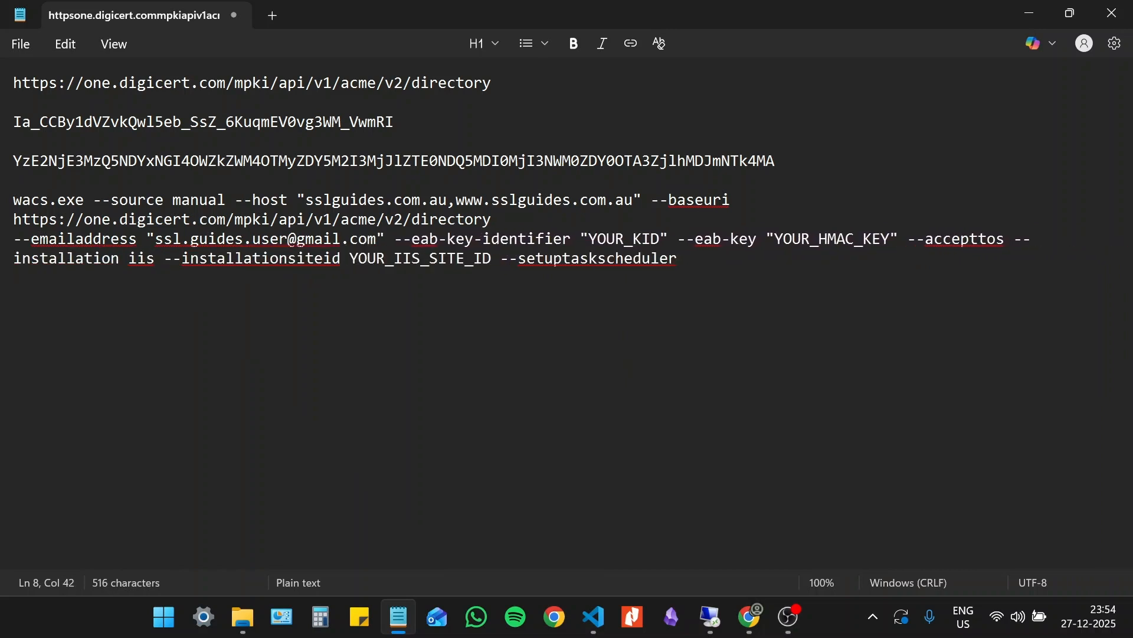
- Replace YOUR_KID and YOUR_HMAC_KEY in the command with the saved EAB key identifier and HMAC key
left_click_drag(404, 125, 8, 127)
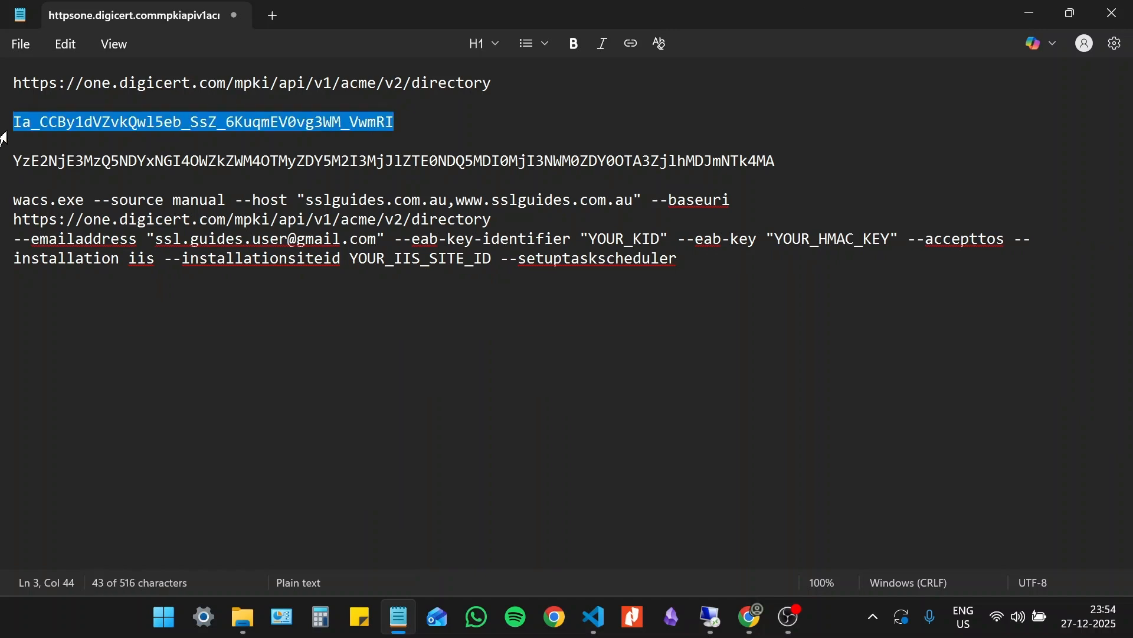
left_click_drag(661, 238, 589, 238)
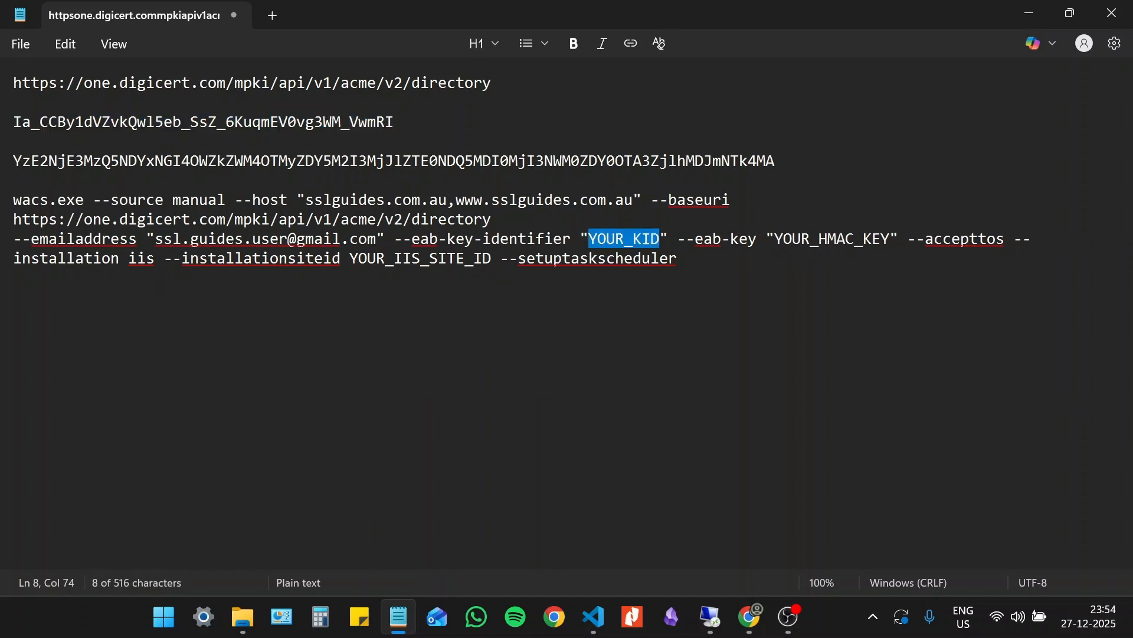
key("ctrl+v")
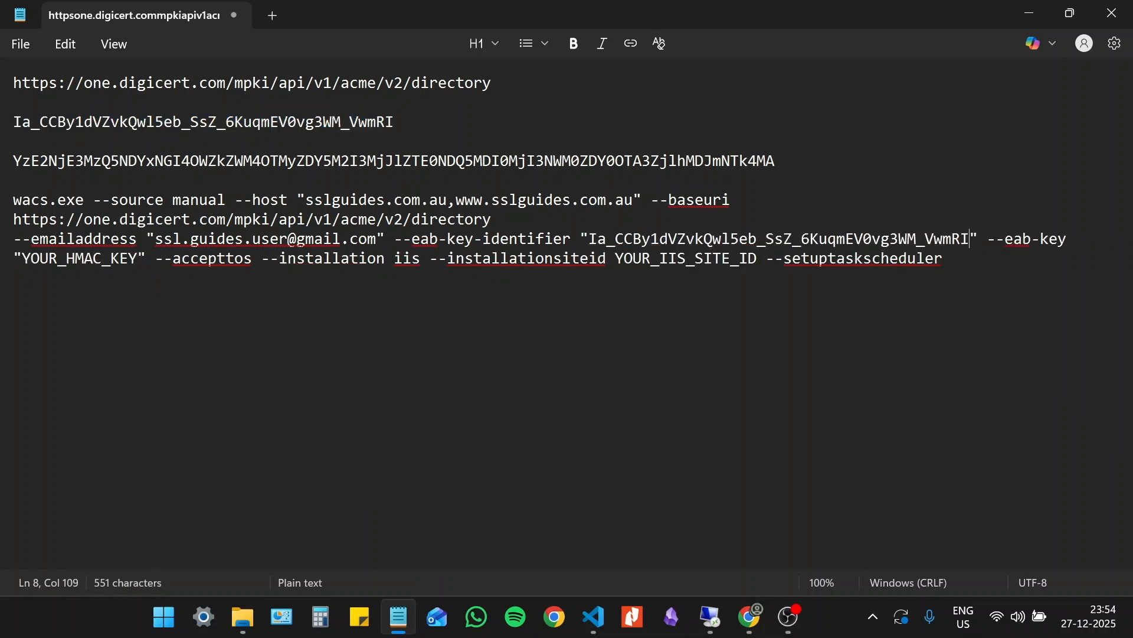
left_click_drag(781, 161, 14, 162)
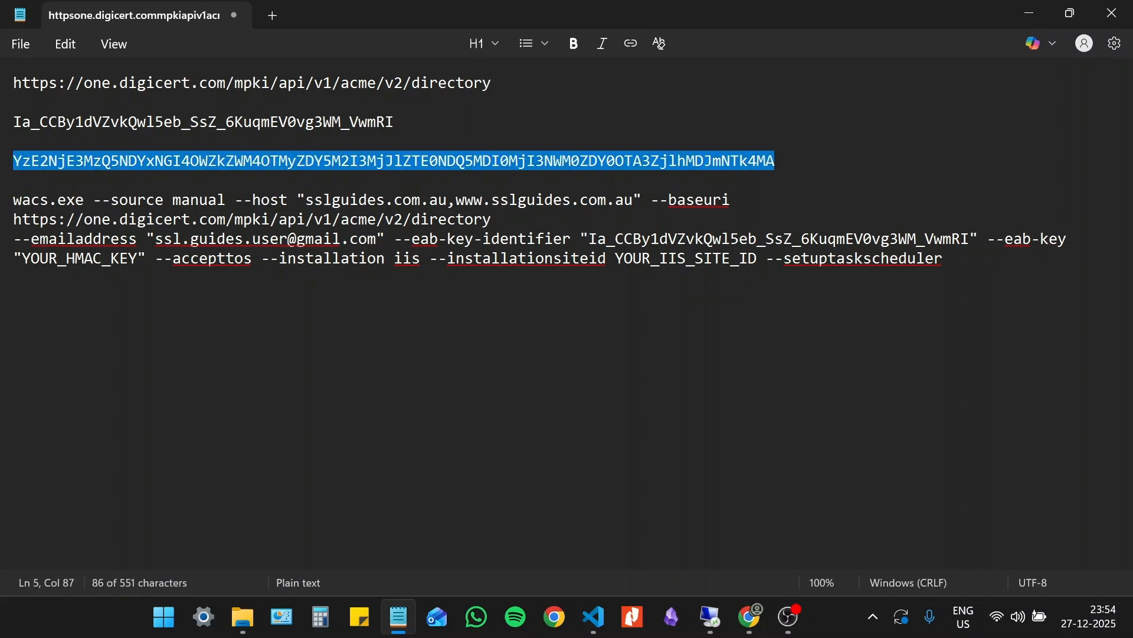
mouse_move(13, 258)
left_mouse_down()
mouse_move(137, 259)
mouse_move(22, 258)
left_mouse_up()
left_click(57, 260)
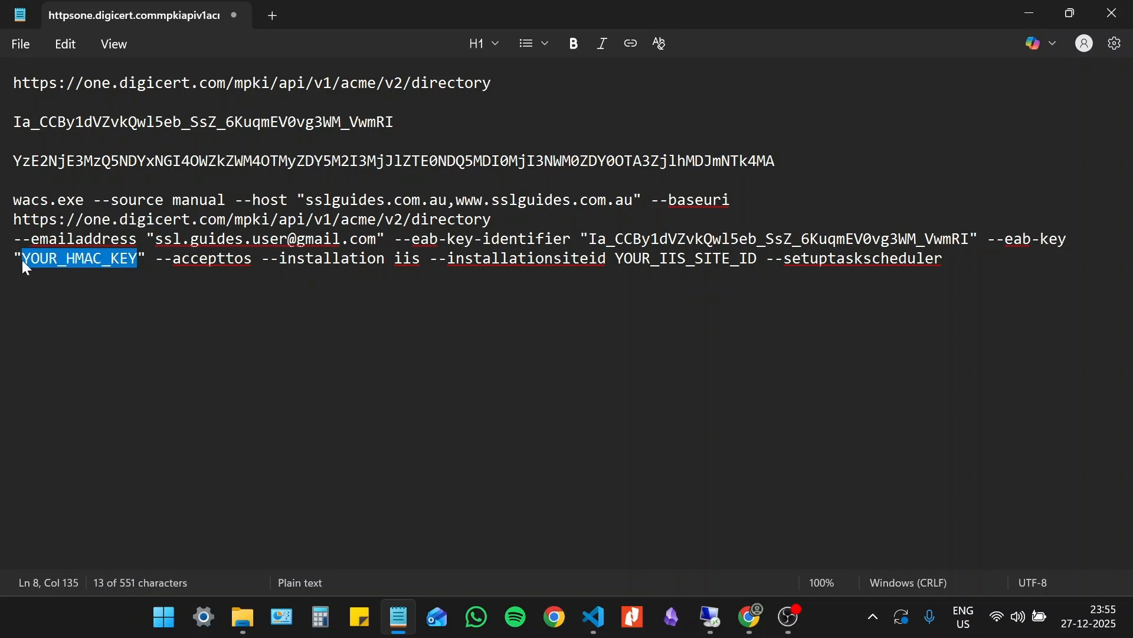
key("ctrl+v")
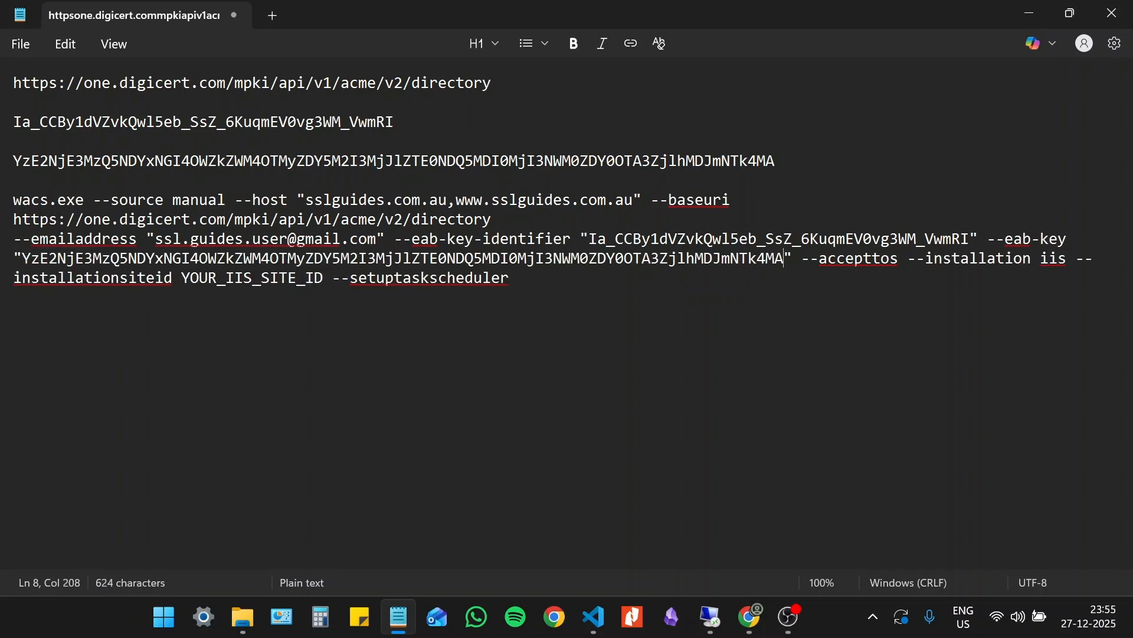
left_click_drag(172, 200, 474, 200)
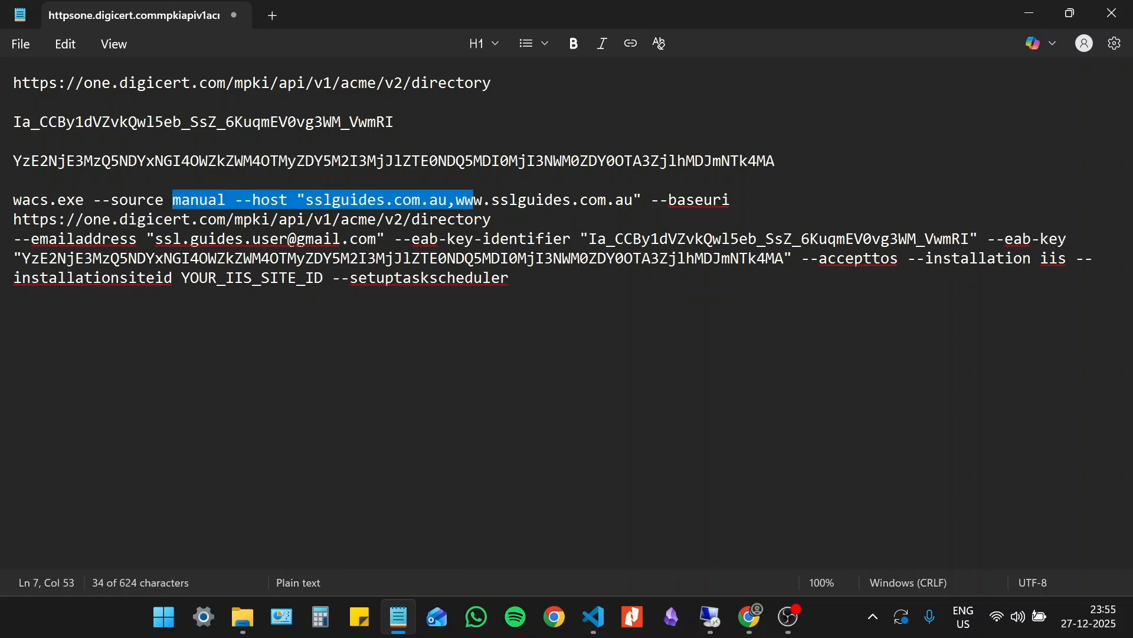
left_click(164, 199)
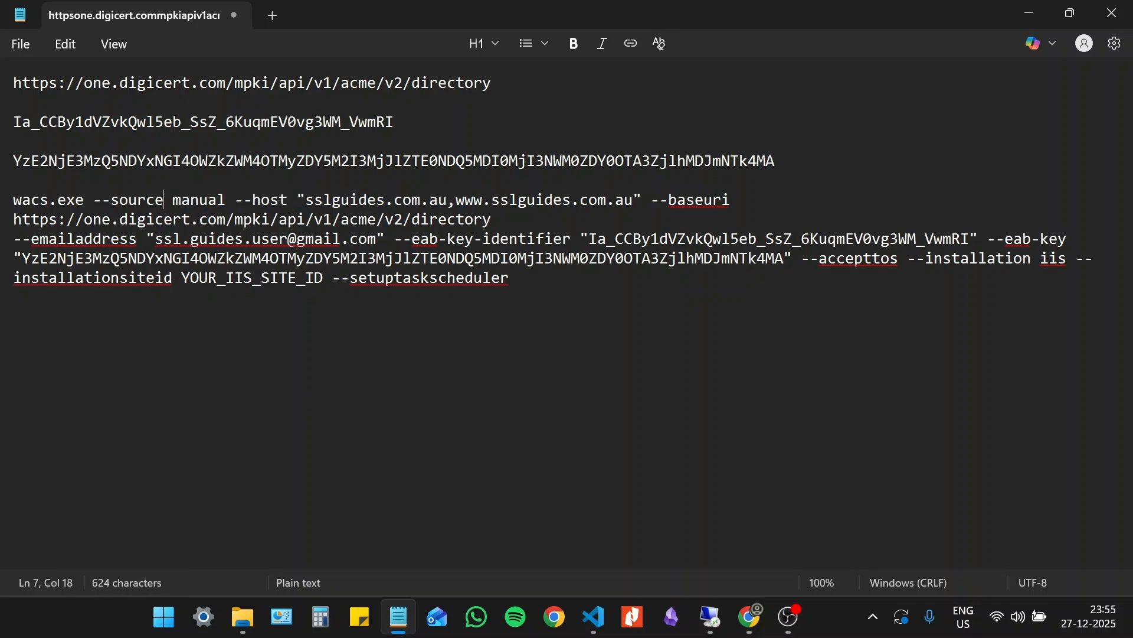
left_click_drag(164, 199, 234, 200)
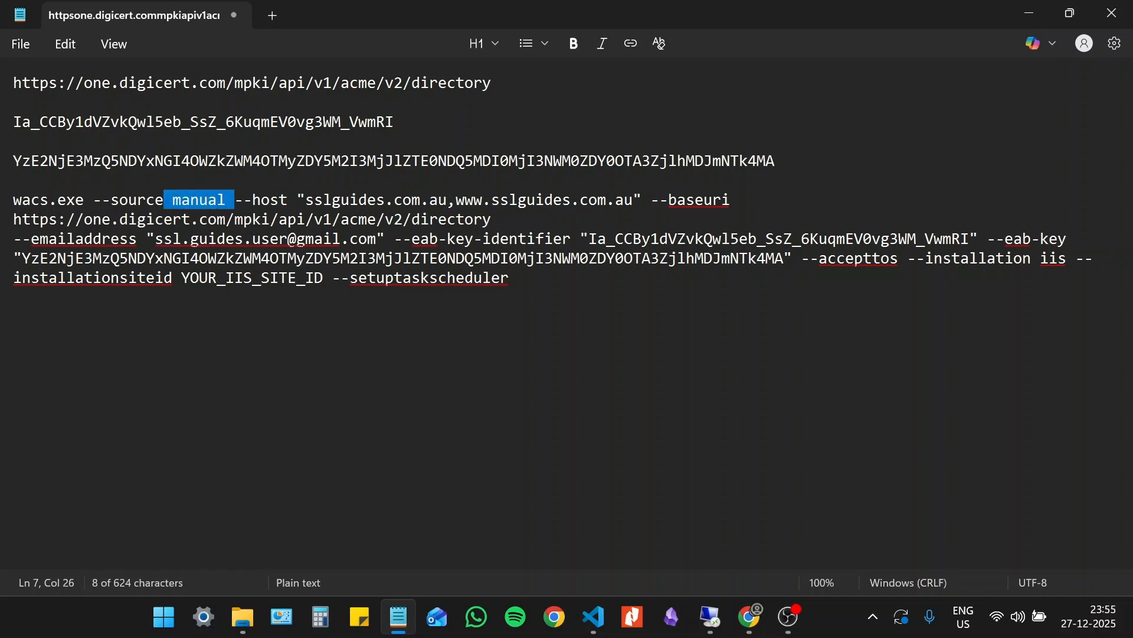
left_click(509, 278)
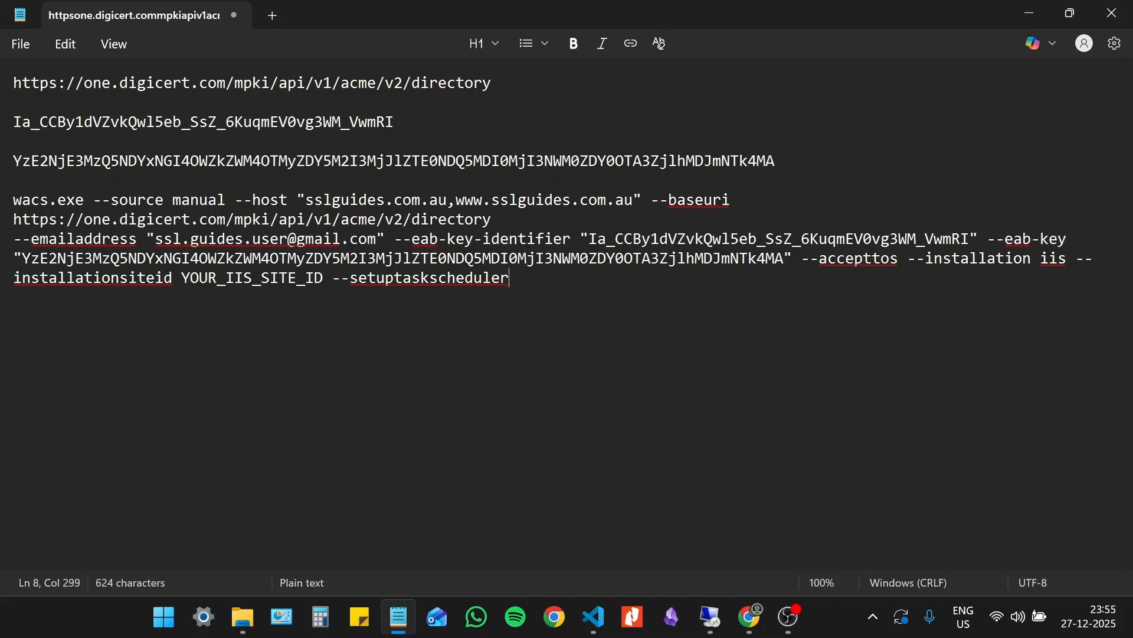
- Replace the YOUR_IIS_SITE_ID placeholder after --installationsiteid with 1
left_click_drag(509, 278, 351, 278)
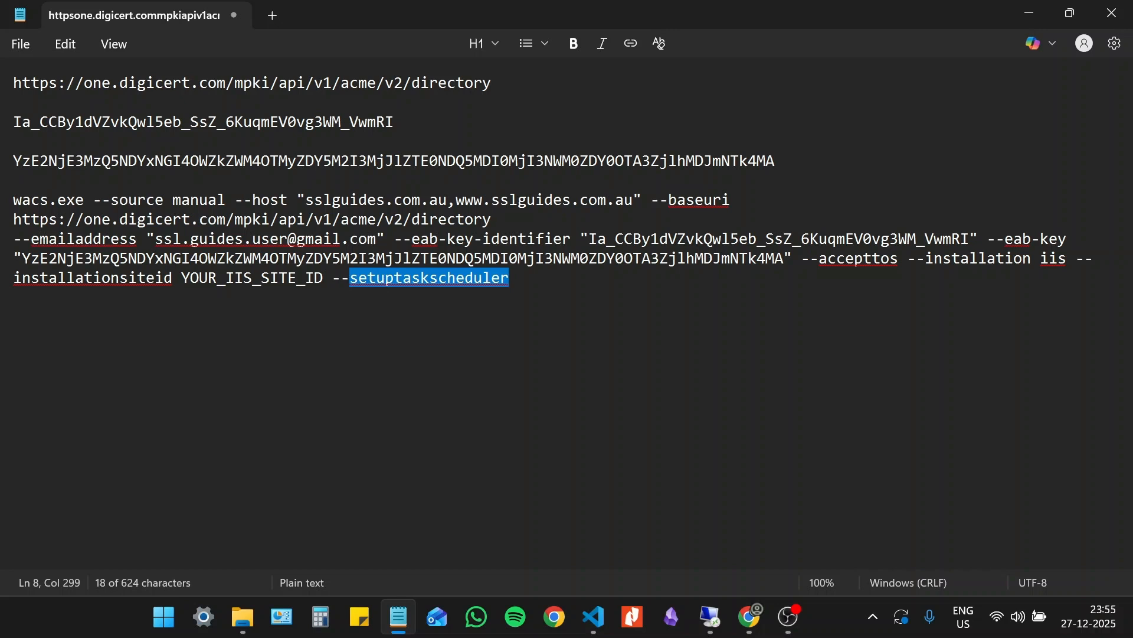
key("Left")
key("Left")
key("Left")
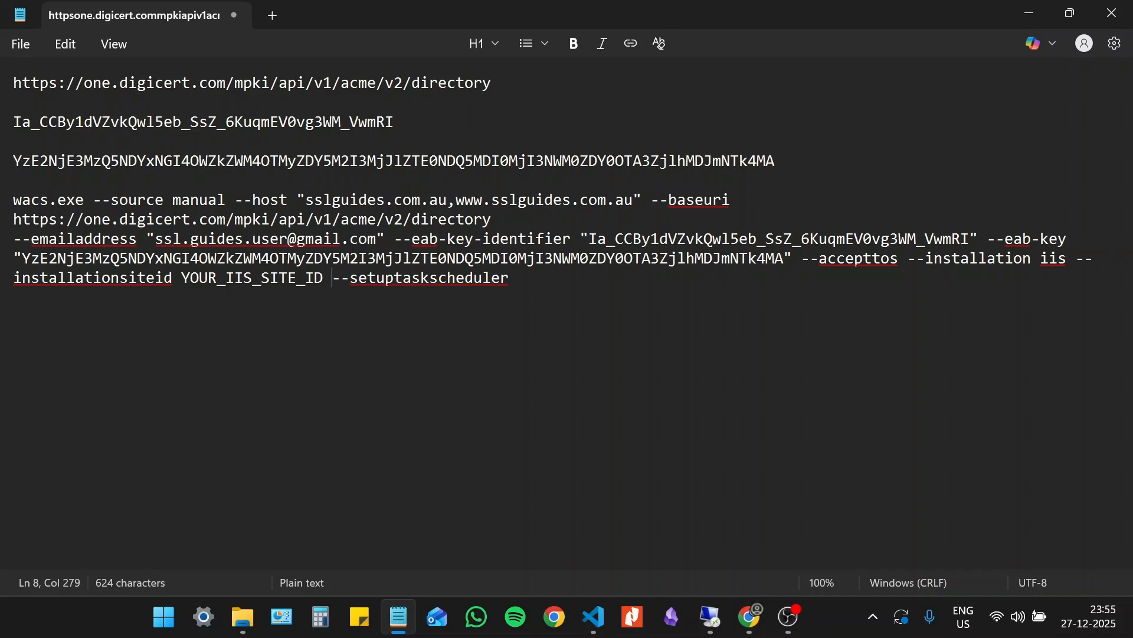
key("Left")
key("shift+Left")
key("shift+Left")
key("shift+Left")
key("shift+Left")
key("shift+Left")
key("shift+Left")
key("shift+Left")
key("shift+Left")
key("shift+Left")
key("shift+Left")
key("shift+Left")
key("shift+Left")
key("shift+Left")
key("shift+Left")
key("shift+Left")
key("shift+Left")
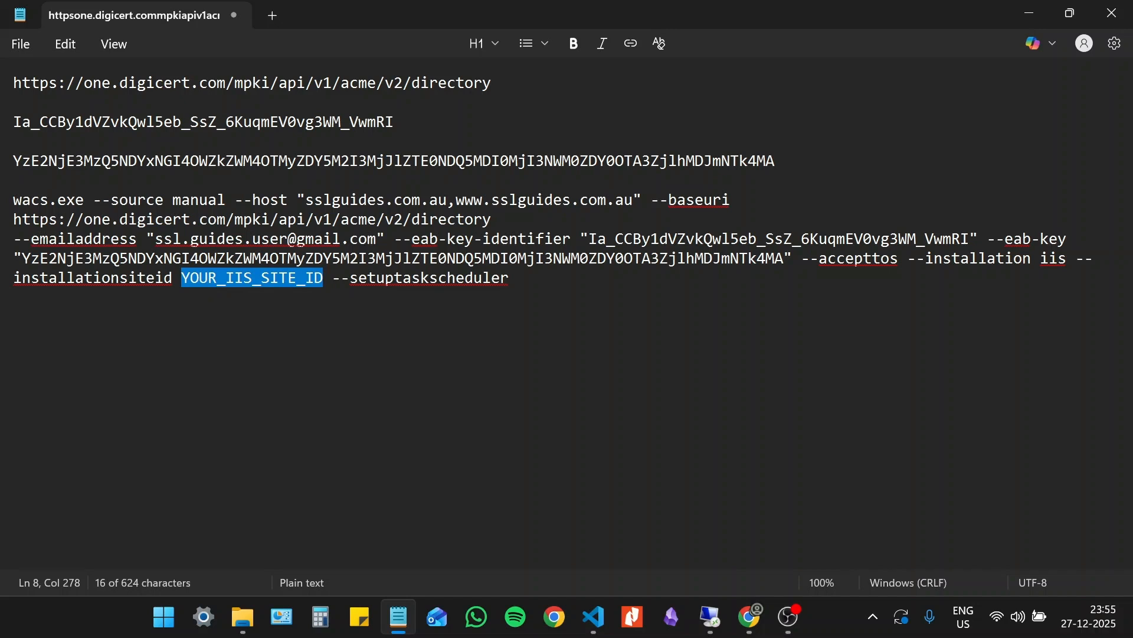
key("BackSpace")
type("1")
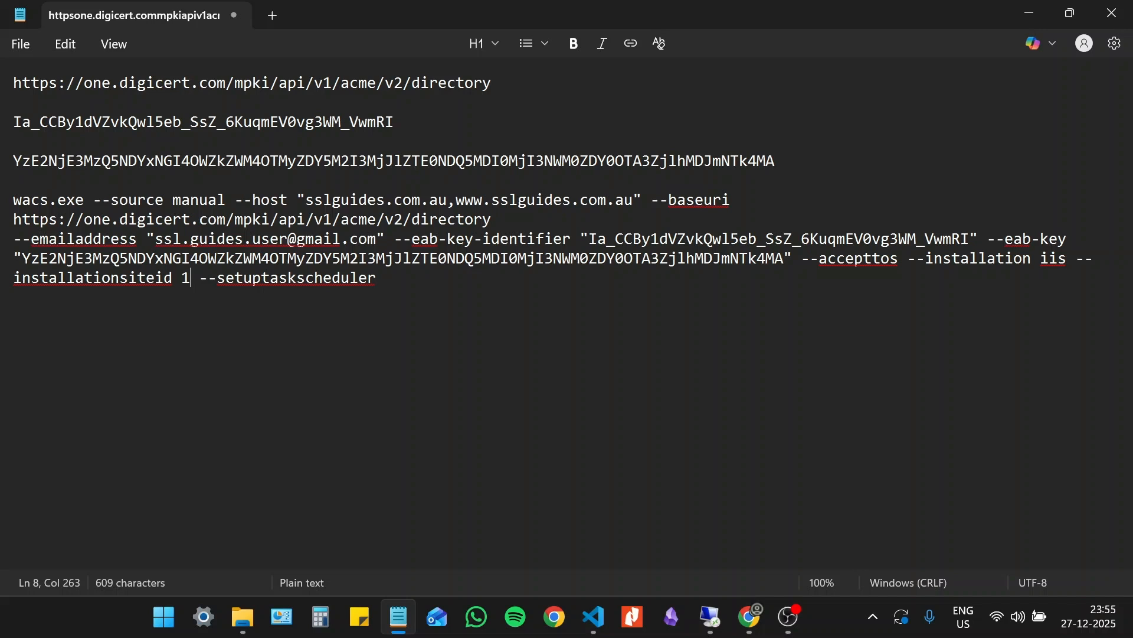
- Copy the complete wacs.exe command, from wacs.exe through --setuptaskscheduler
left_click_drag(377, 278, 5, 207)
right_click(130, 242)
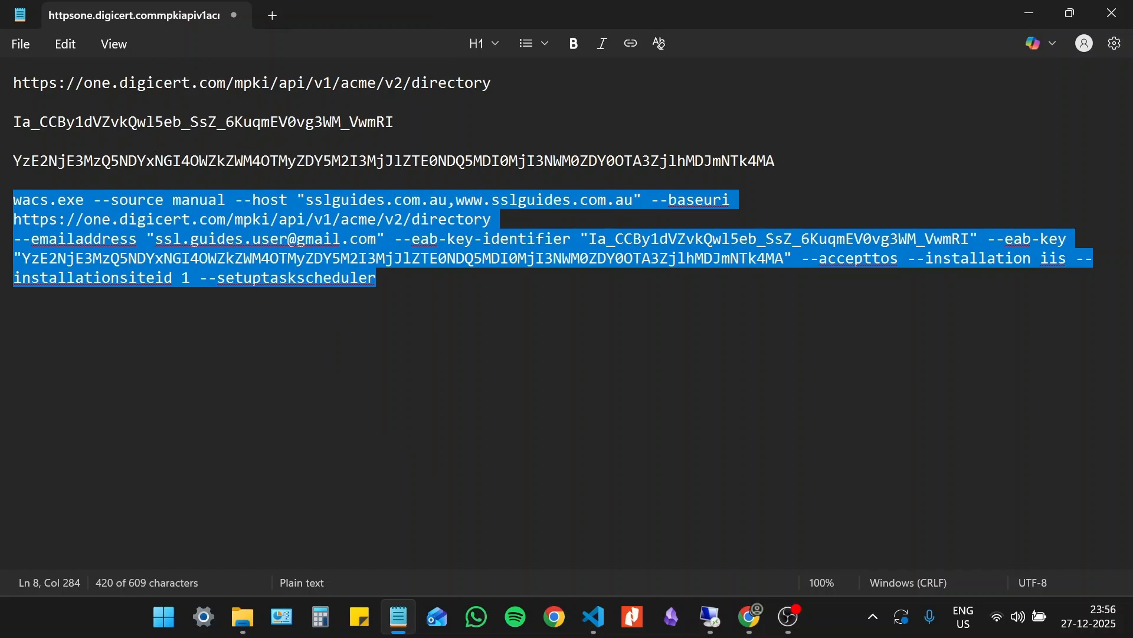
key("Right")
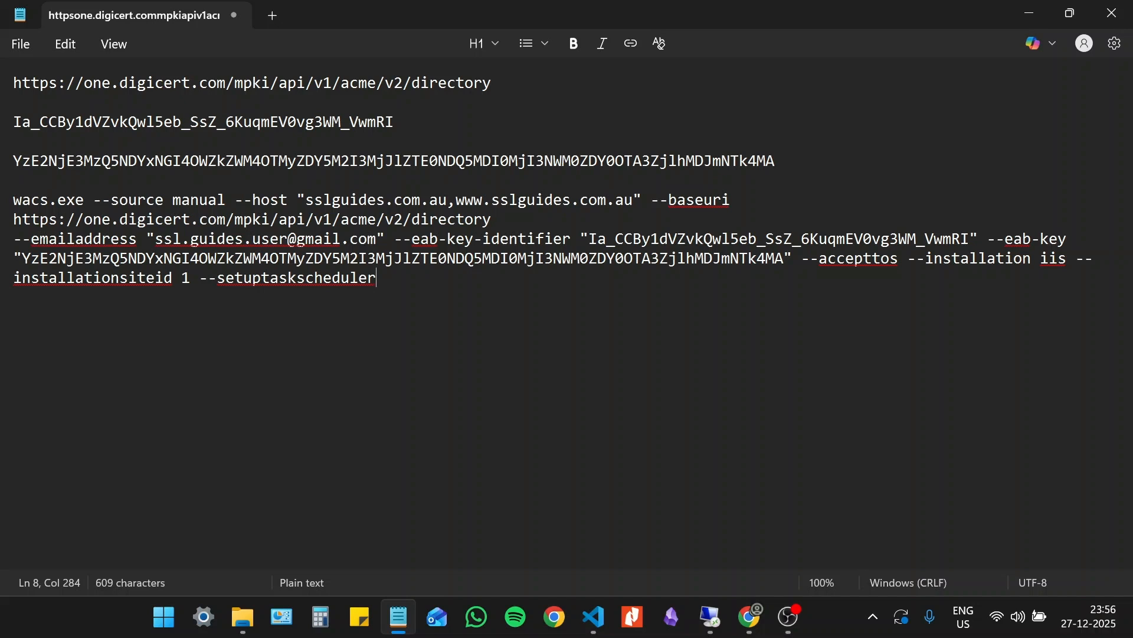
key("shift+Up")
key("shift+Up")
key("shift+Up")
key("shift+Home")
key("shift+Up")
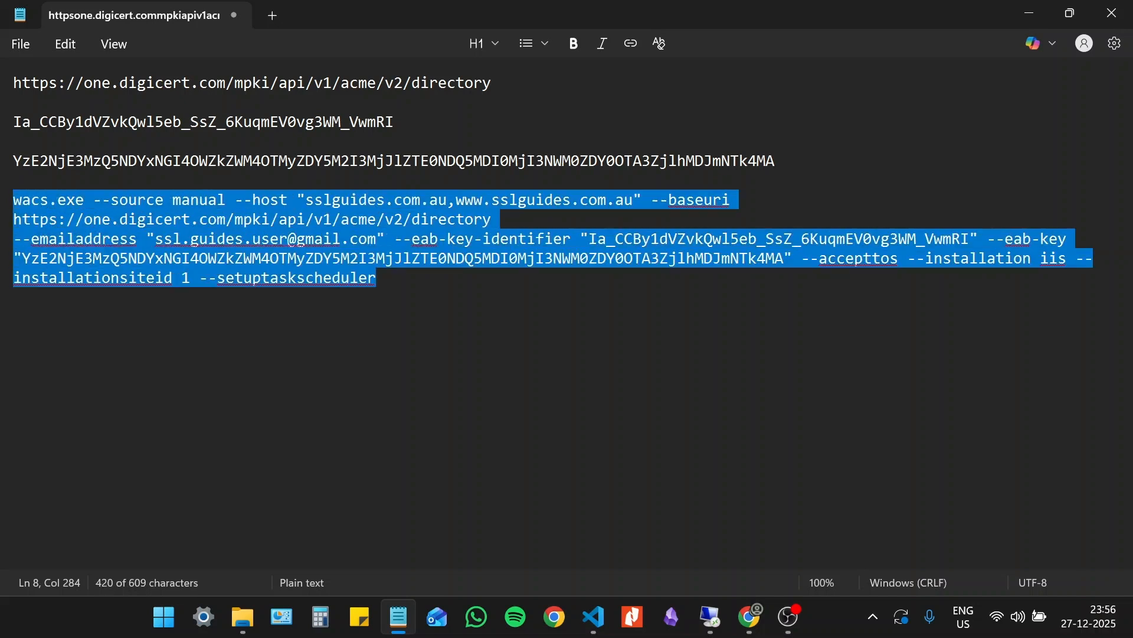
right_click(144, 263)
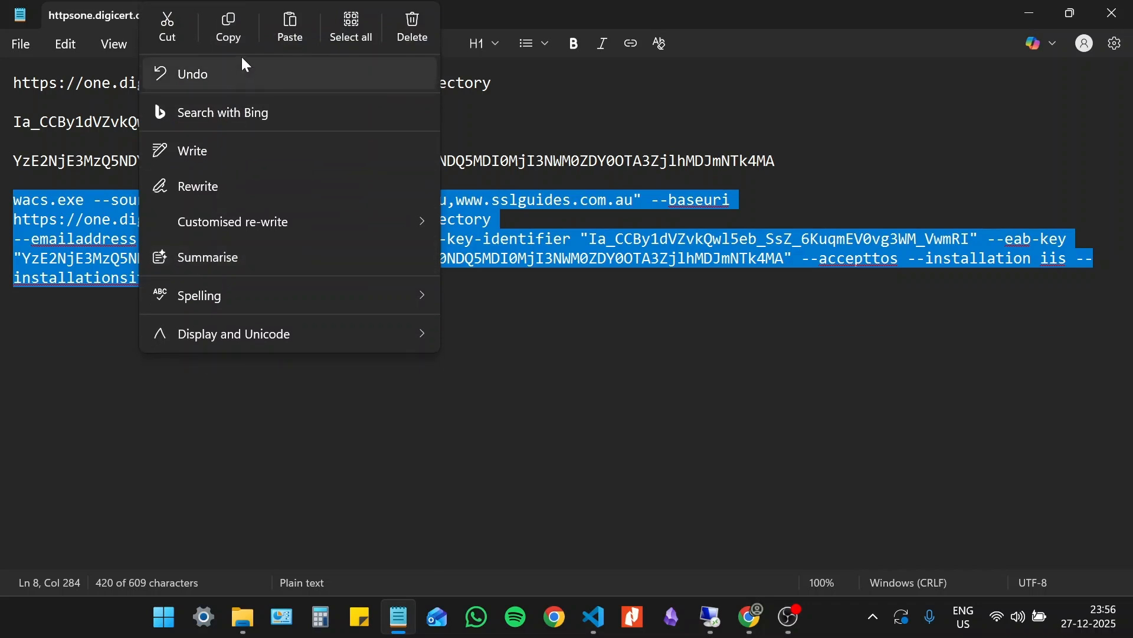
left_click(227, 33)
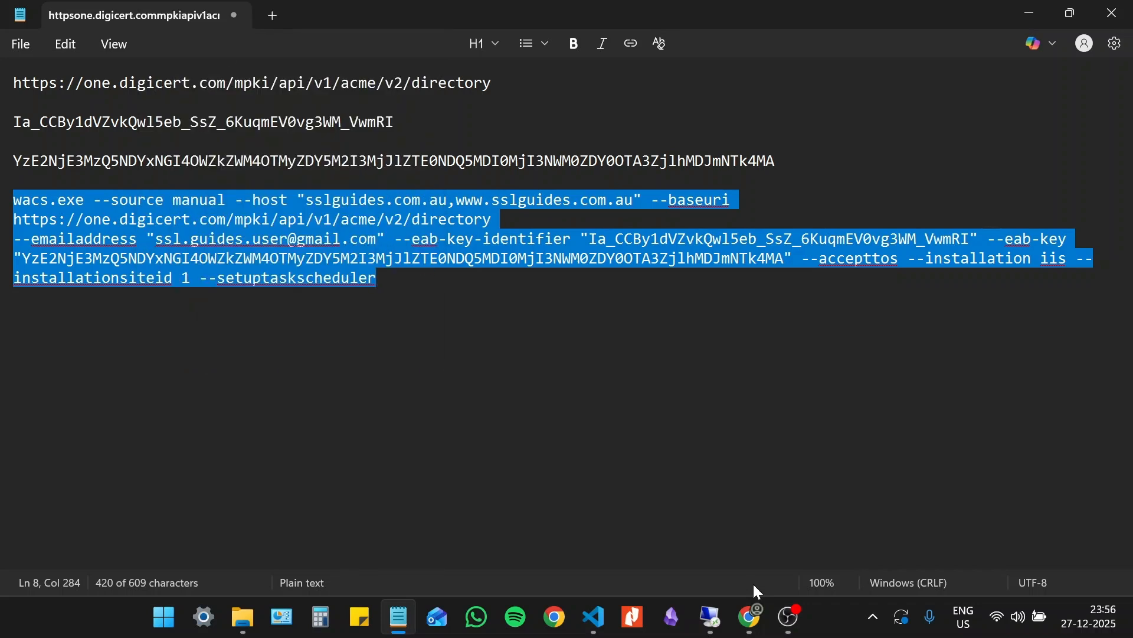
- Switch to the remote server session, minimize IIS Manager and open Command Prompt as administrator
left_click(712, 615)
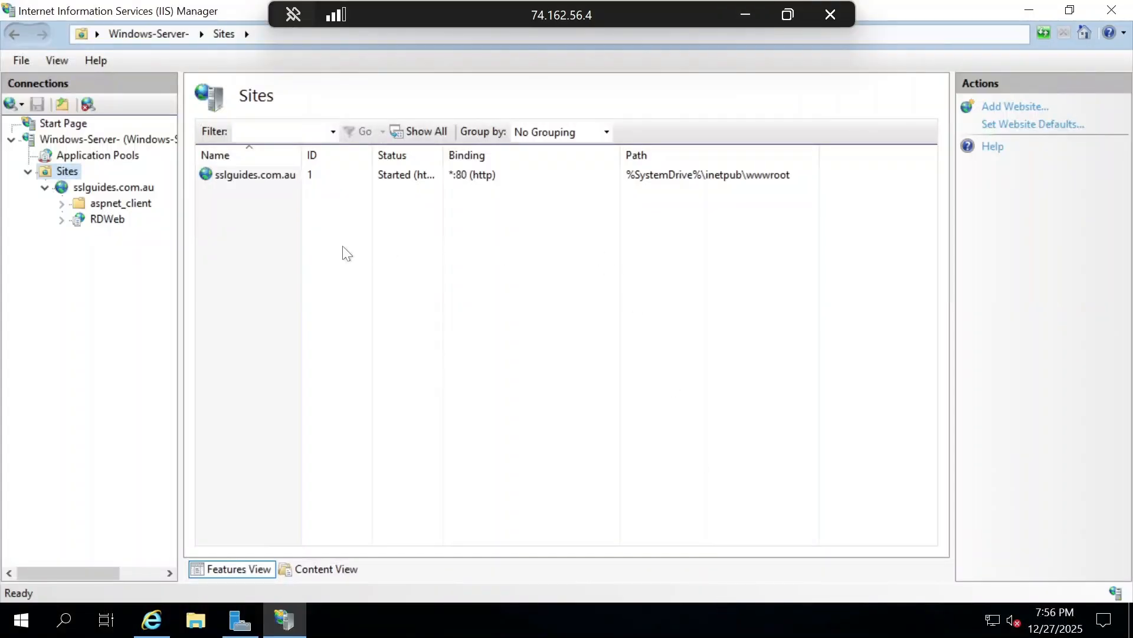
left_click(1031, 7)
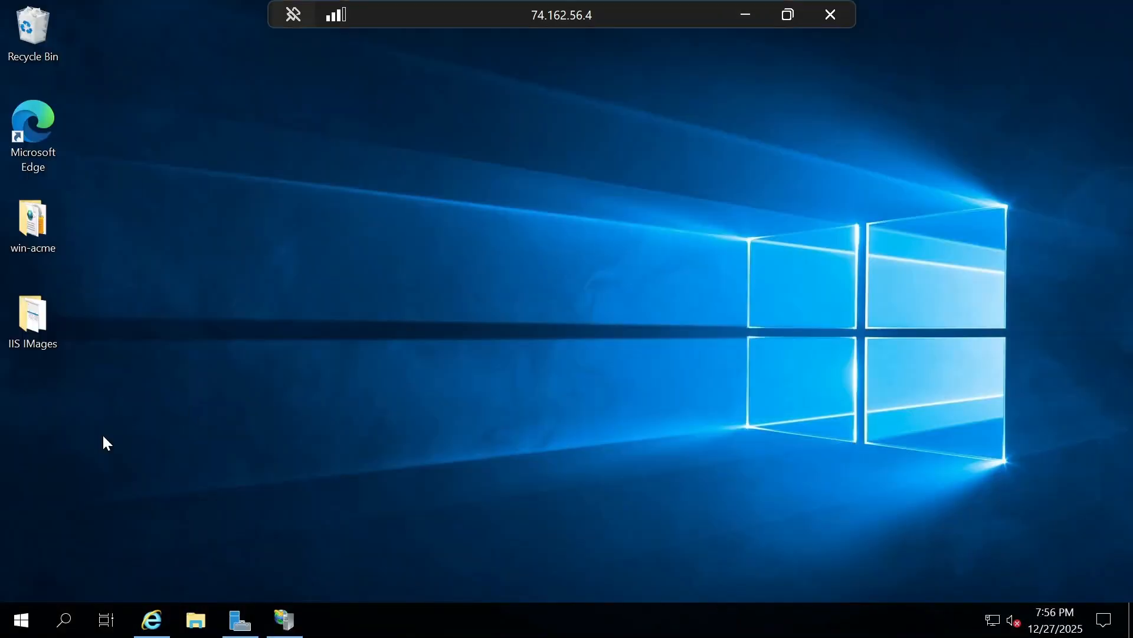
left_click(6, 627)
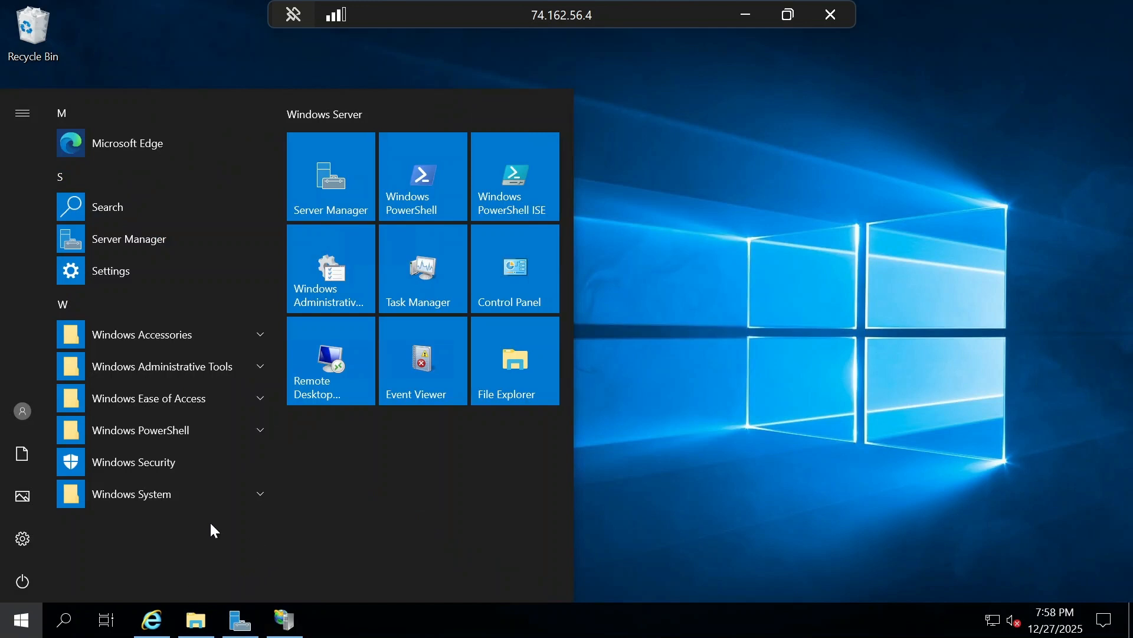
type("comma")
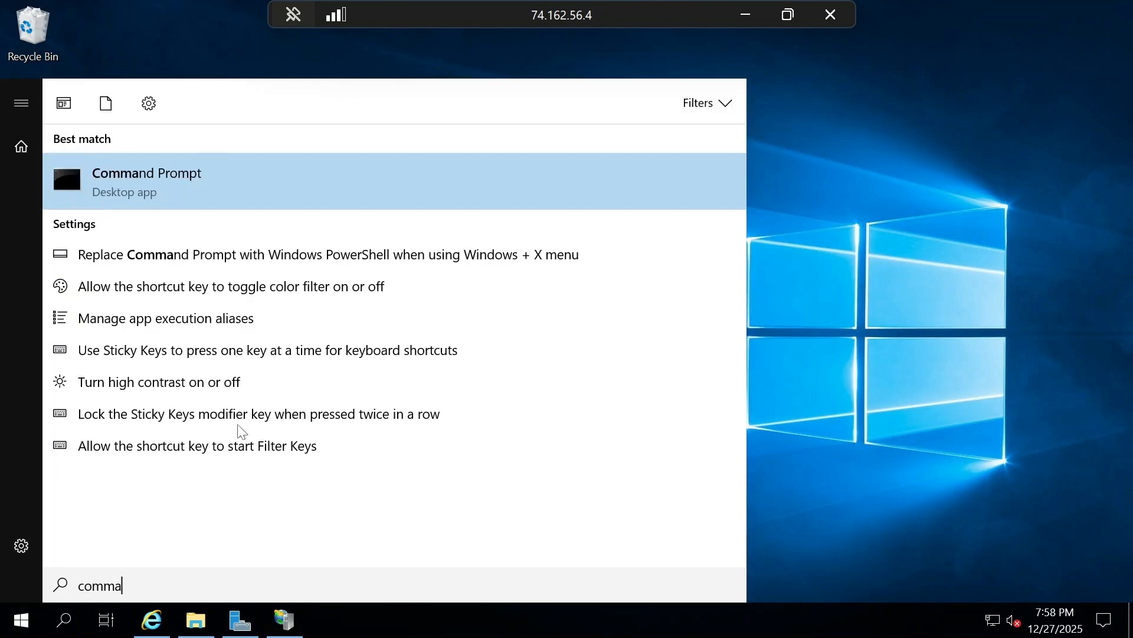
right_click(149, 182)
left_click(195, 206)
left_click(364, 242)
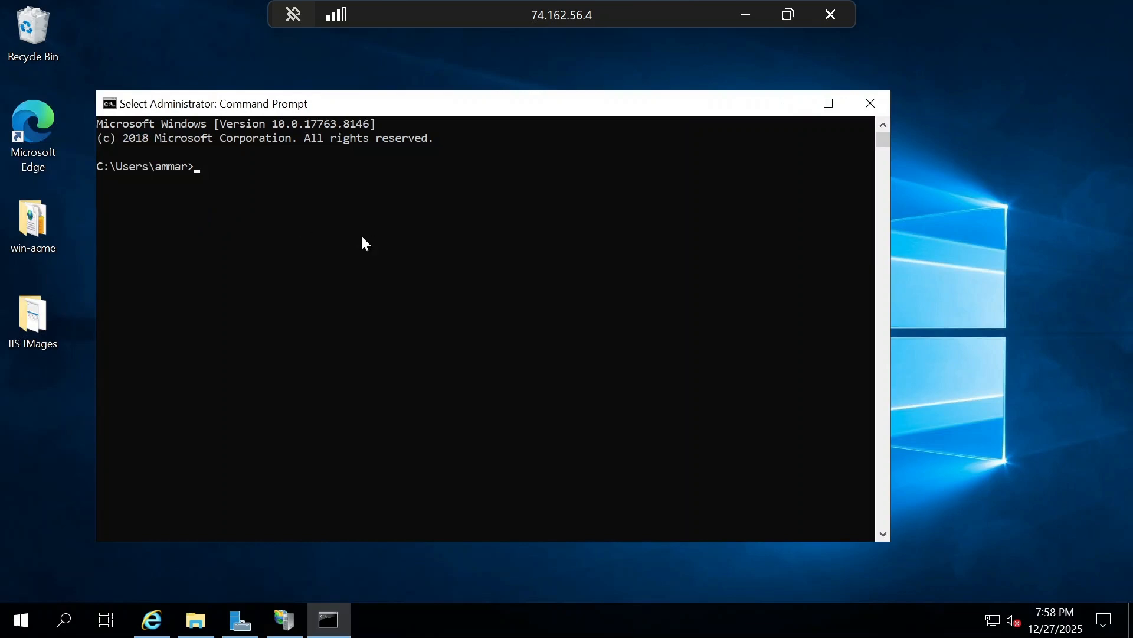
- Copy the path of the desktop's win-acme folder and change the Command Prompt's directory to it with cd
left_click(294, 242)
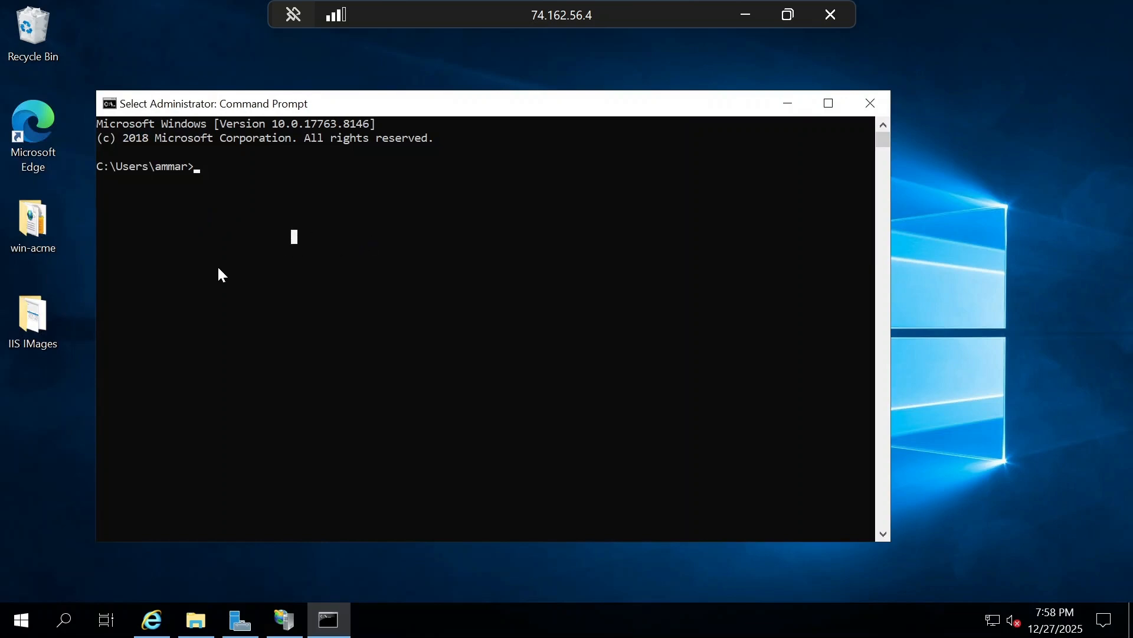
double_click(40, 235)
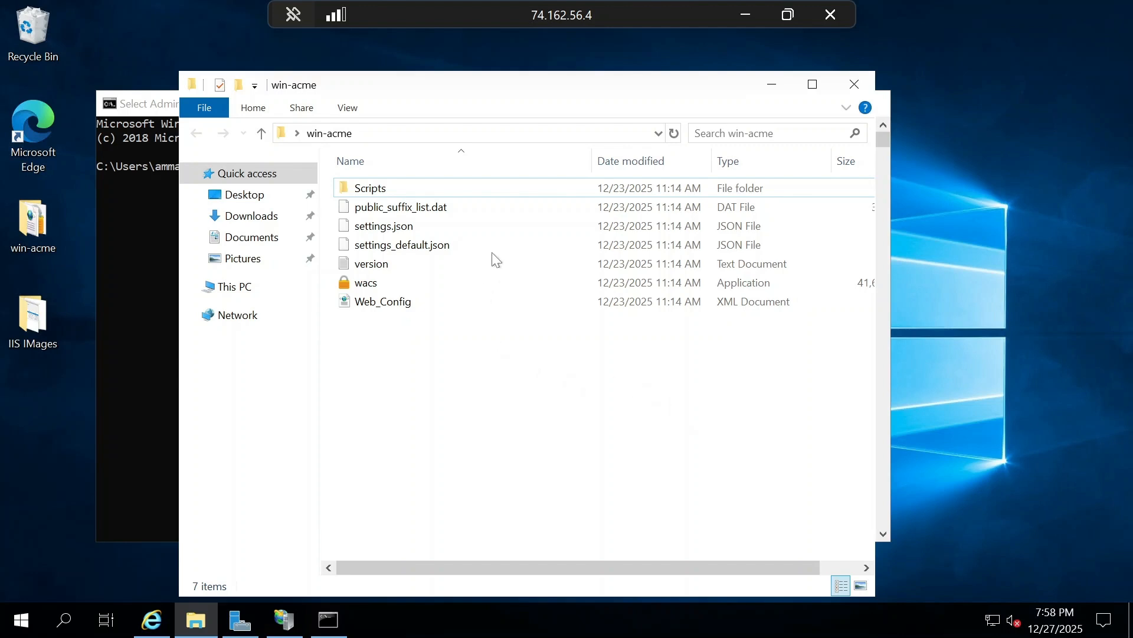
right_click(322, 132)
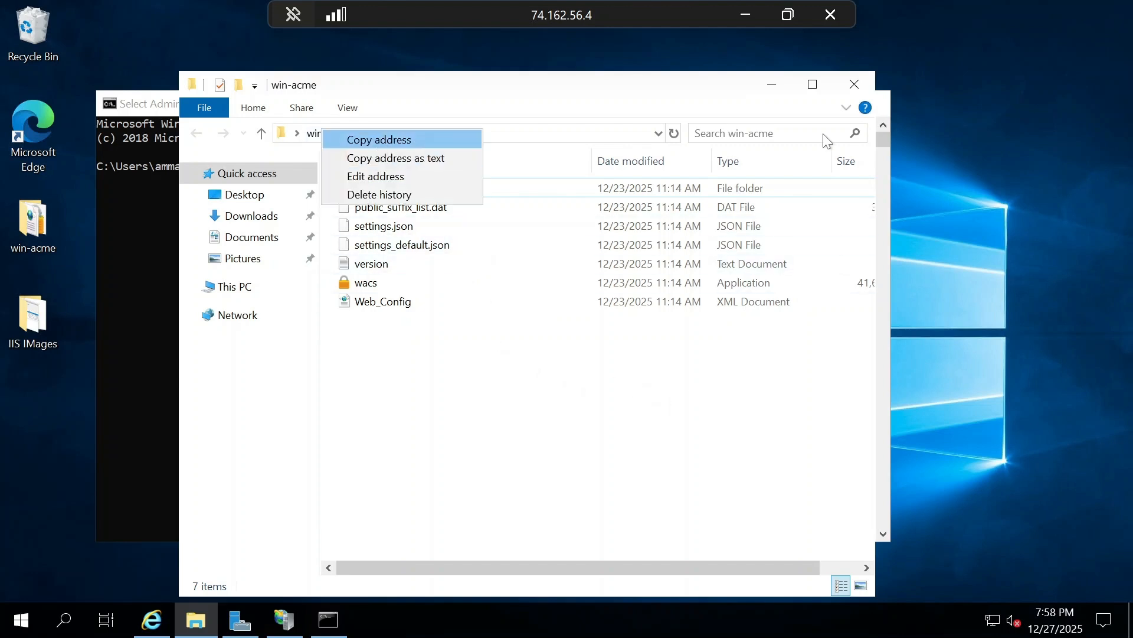
left_click(795, 104)
left_click(772, 85)
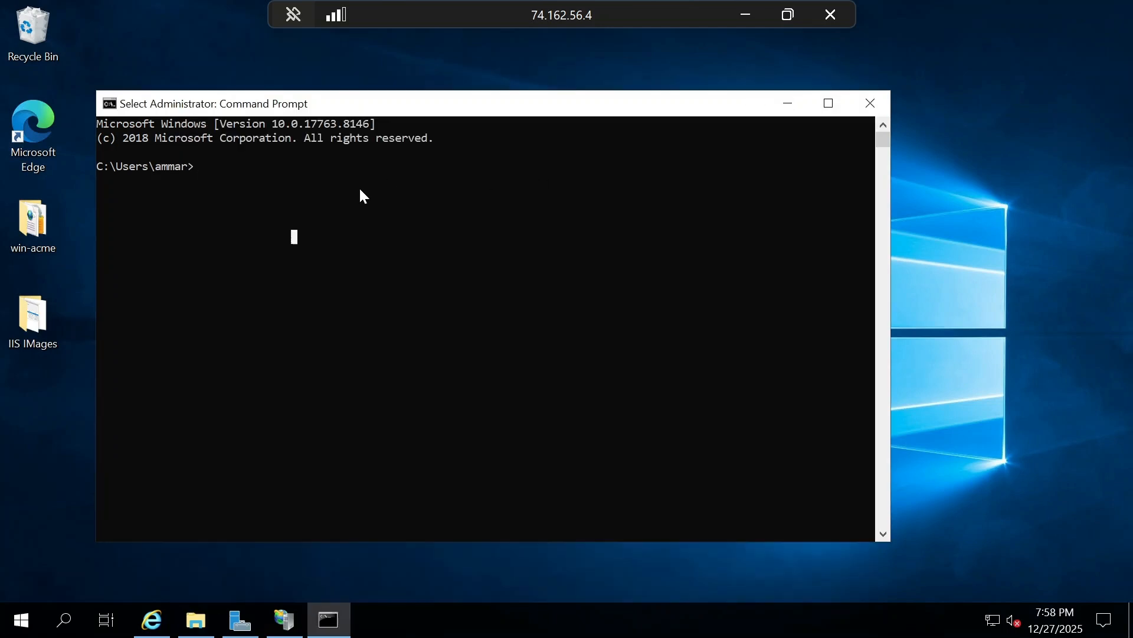
type("cd")
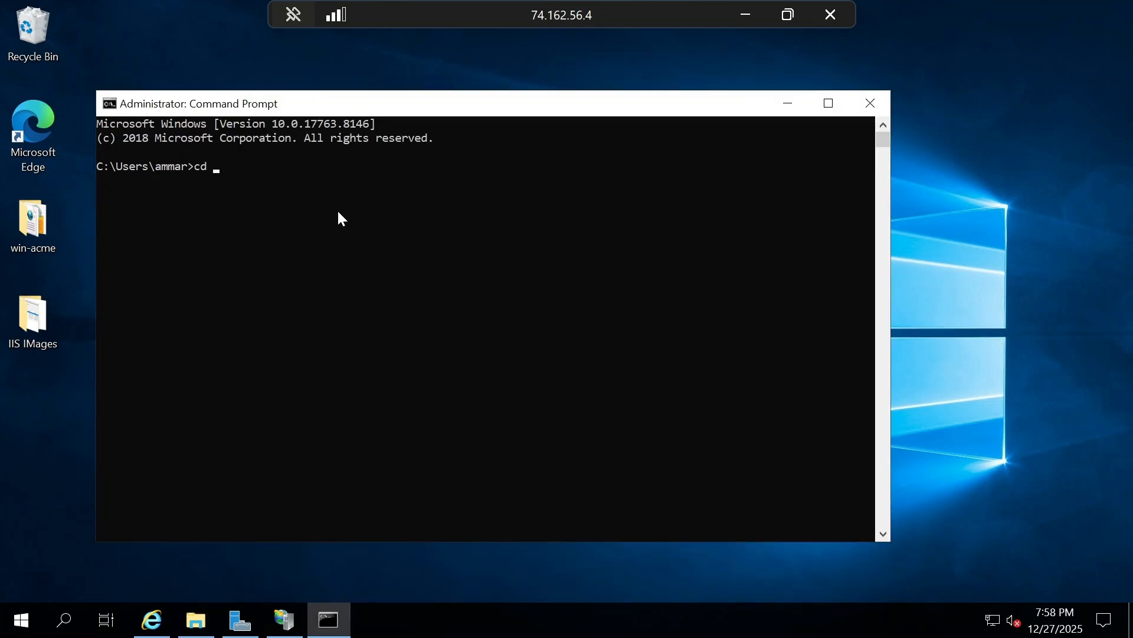
key("ctrl+v")
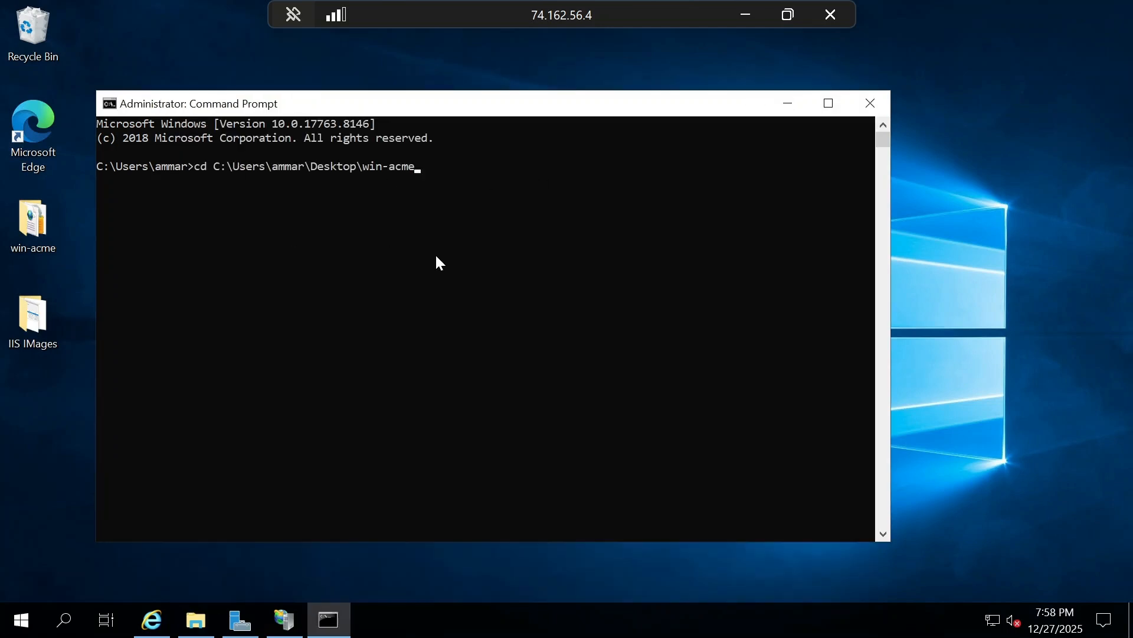
key("Return")
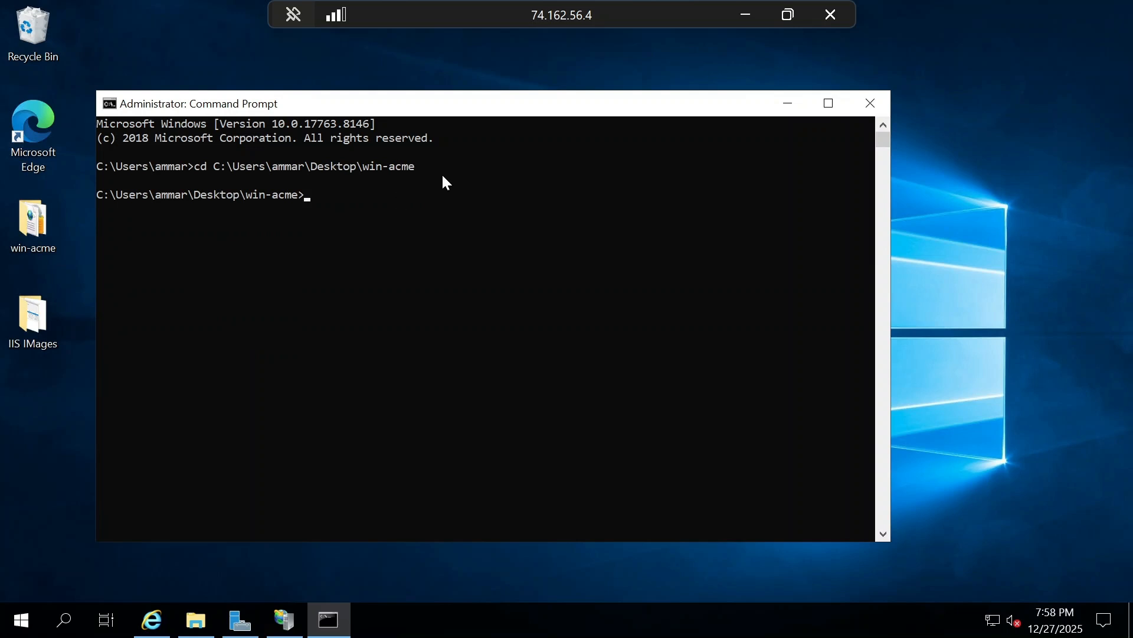
- Copy the wacs.exe command with its EAB key identifier and HMAC key from the local notes and run it in the server's Command Prompt
left_click(744, 15)
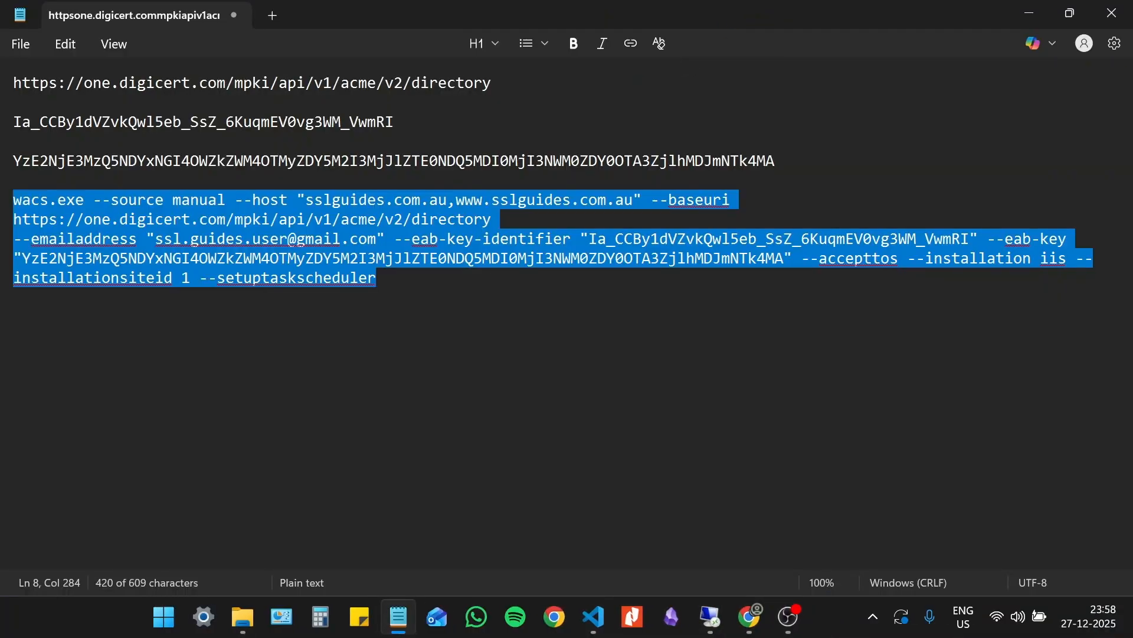
right_click(320, 250)
left_click(412, 26)
mouse_move(750, 624)
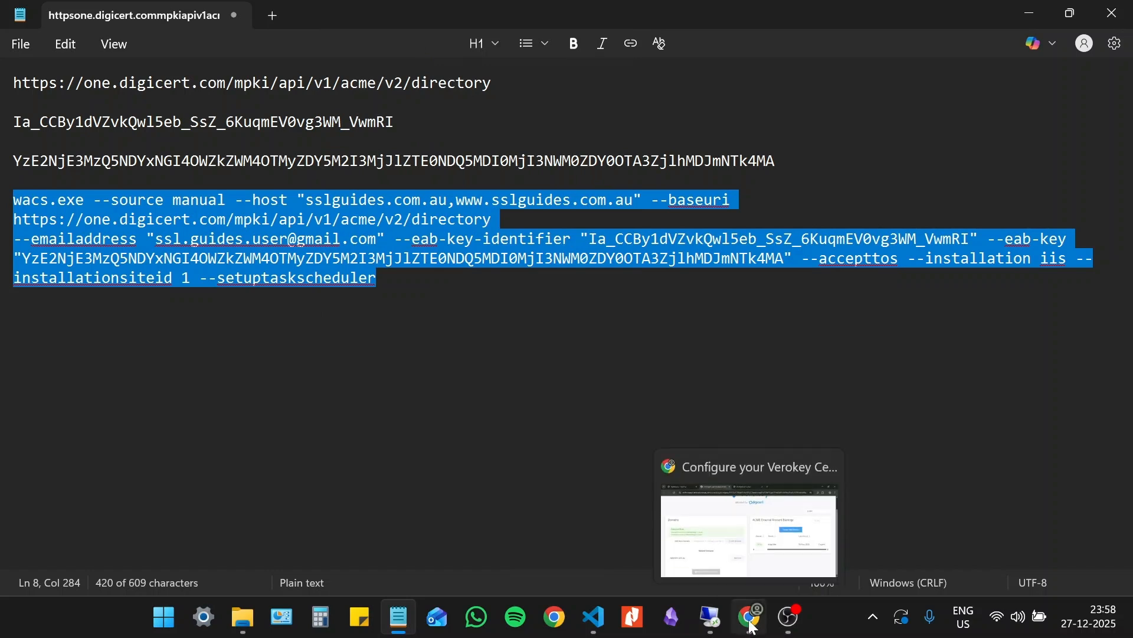
left_click(711, 617)
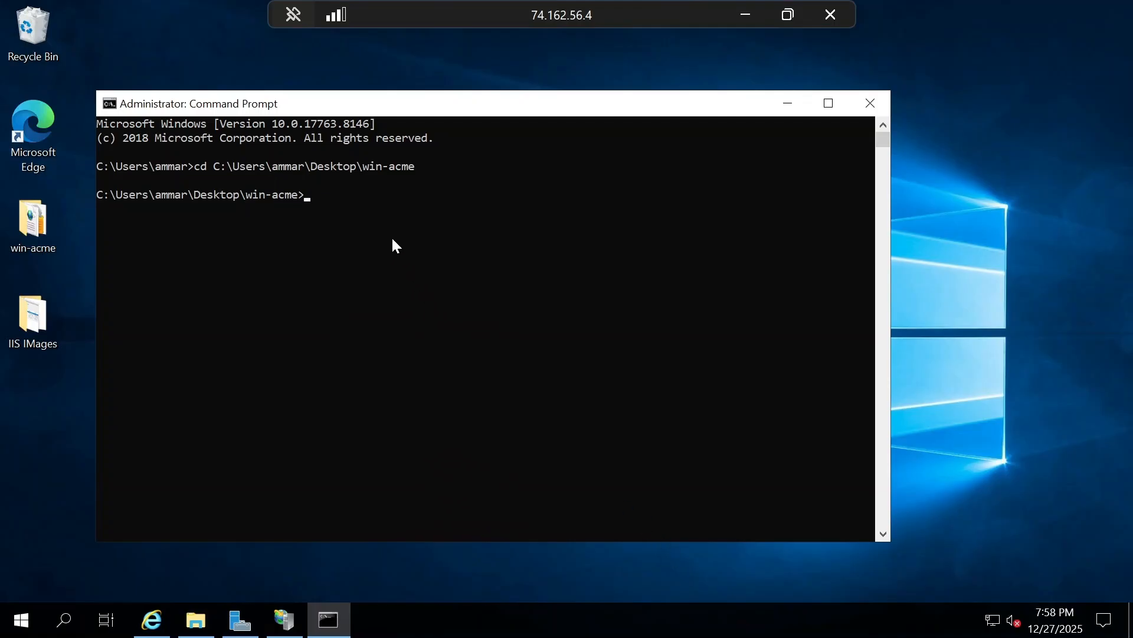
key("ctrl+v")
key("Return")
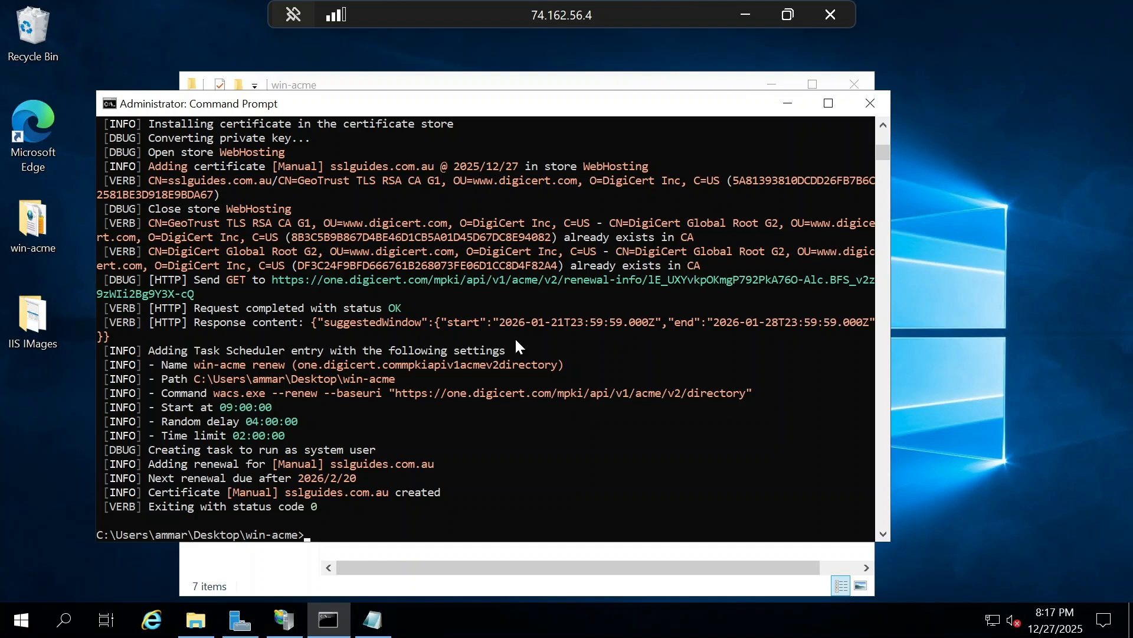
- Examine the end of the win-acme output, including the scheduled task and renewal entries, and minimize the open windows
scroll(525, 272, "down", 2)
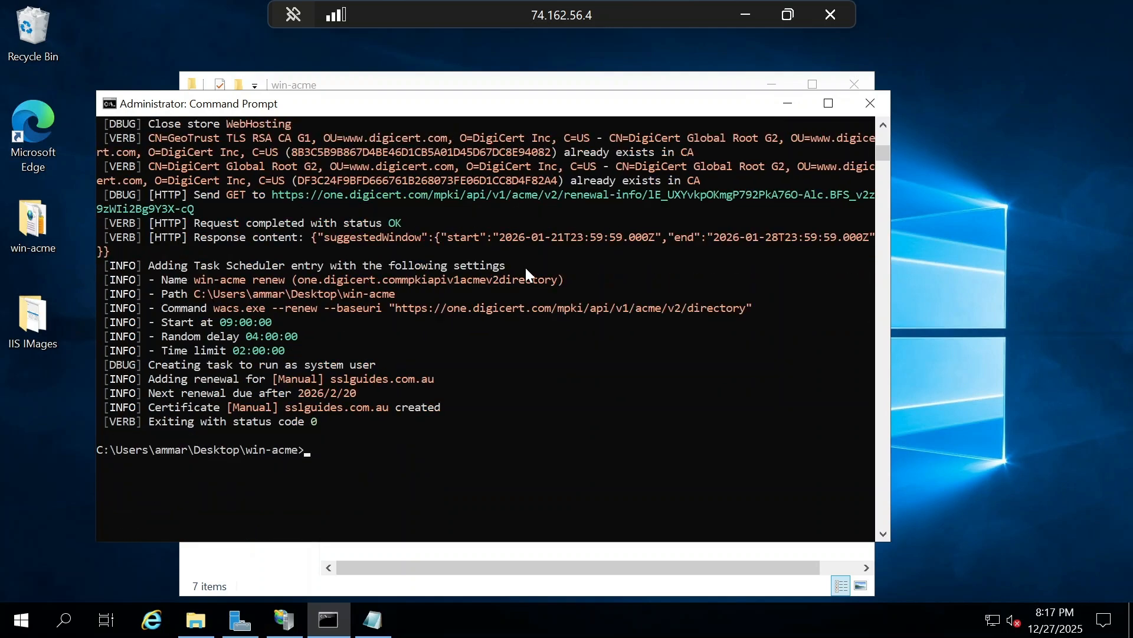
scroll(526, 272, "down", 2)
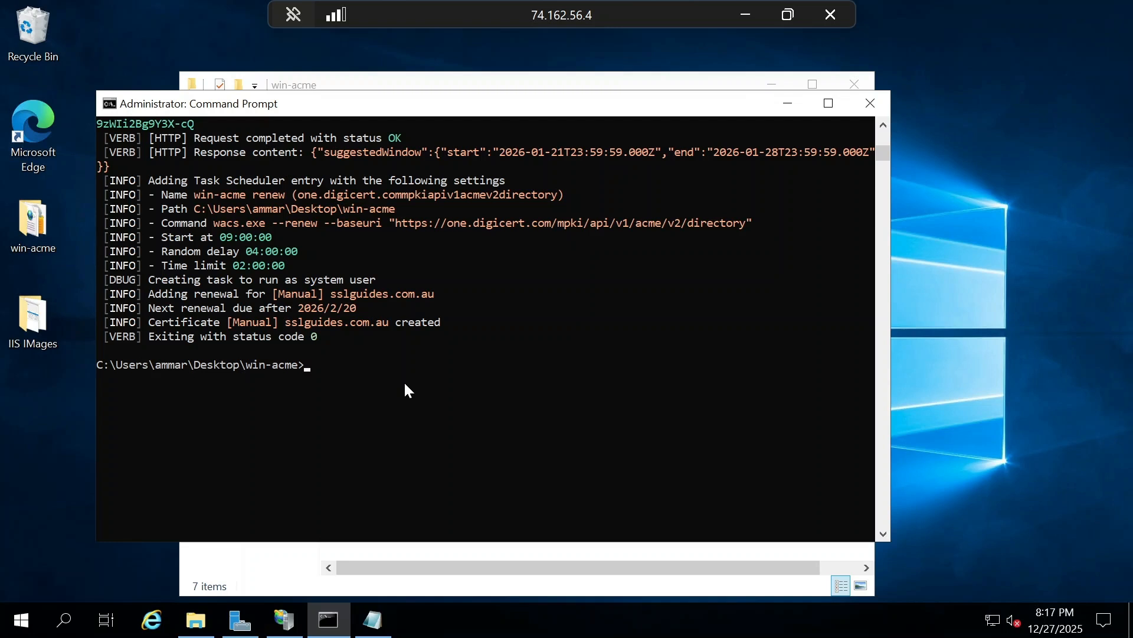
left_click(794, 108)
left_click(773, 87)
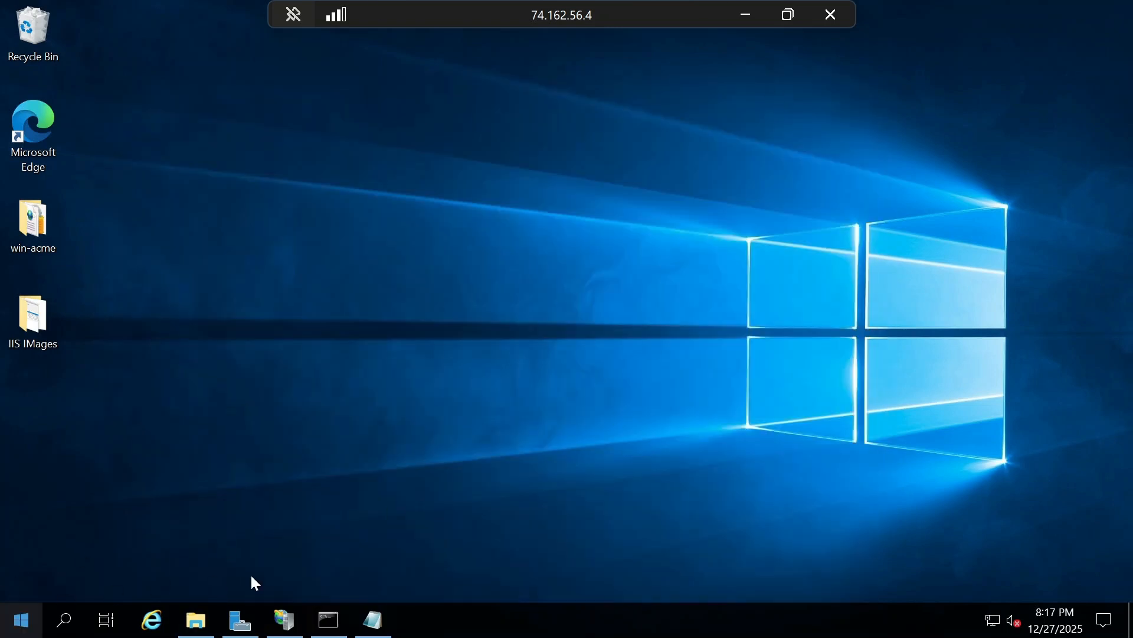
left_click(328, 620)
left_click(391, 413)
key("Escape")
type("cls")
key("Return")
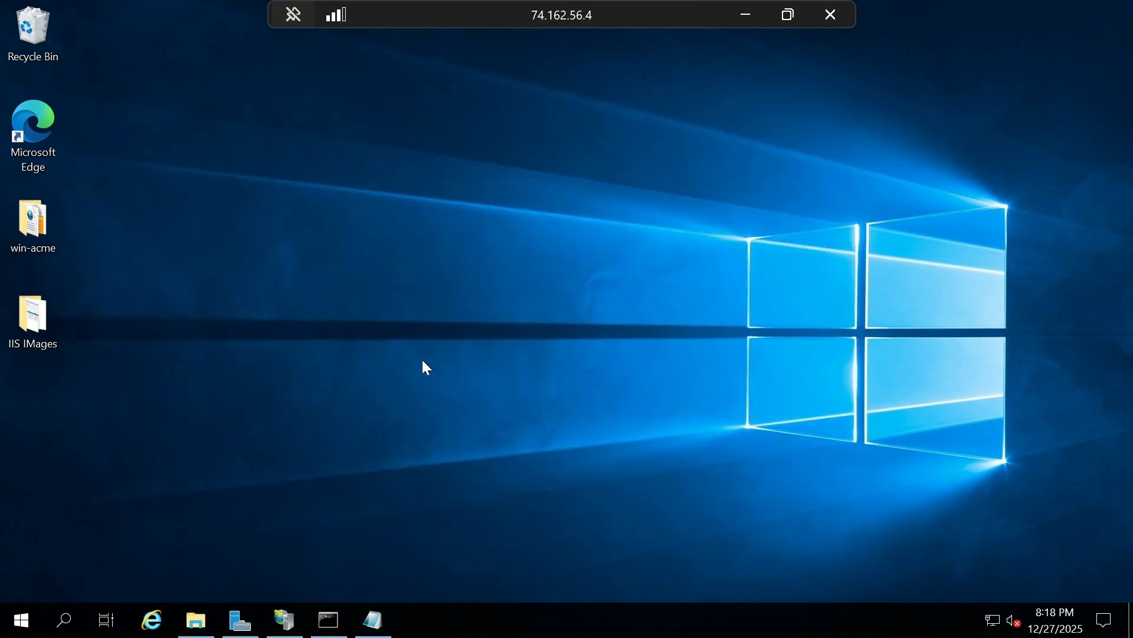
- Open the Local Computer certificates console by running certlm
key("super+r")
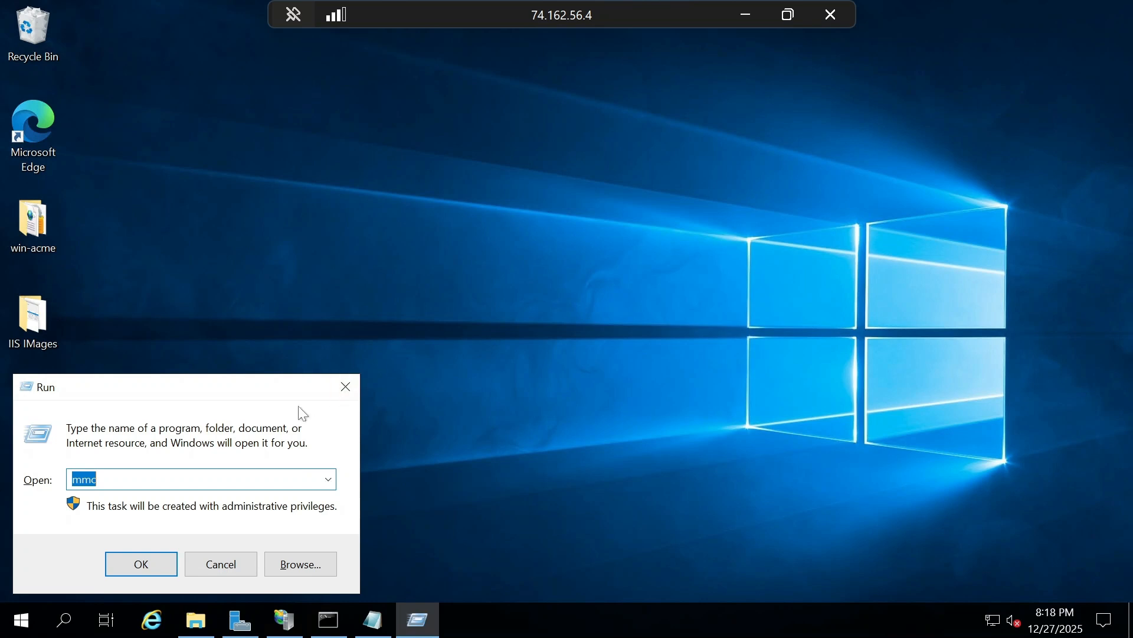
key("BackSpace")
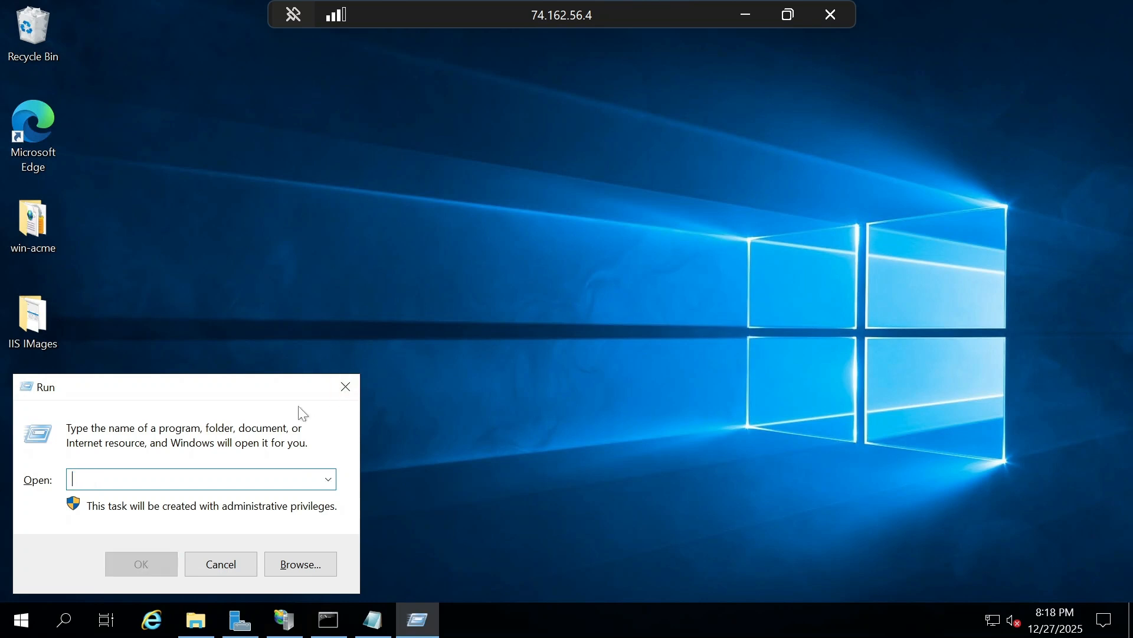
type("certlm")
key("Down")
key("Return")
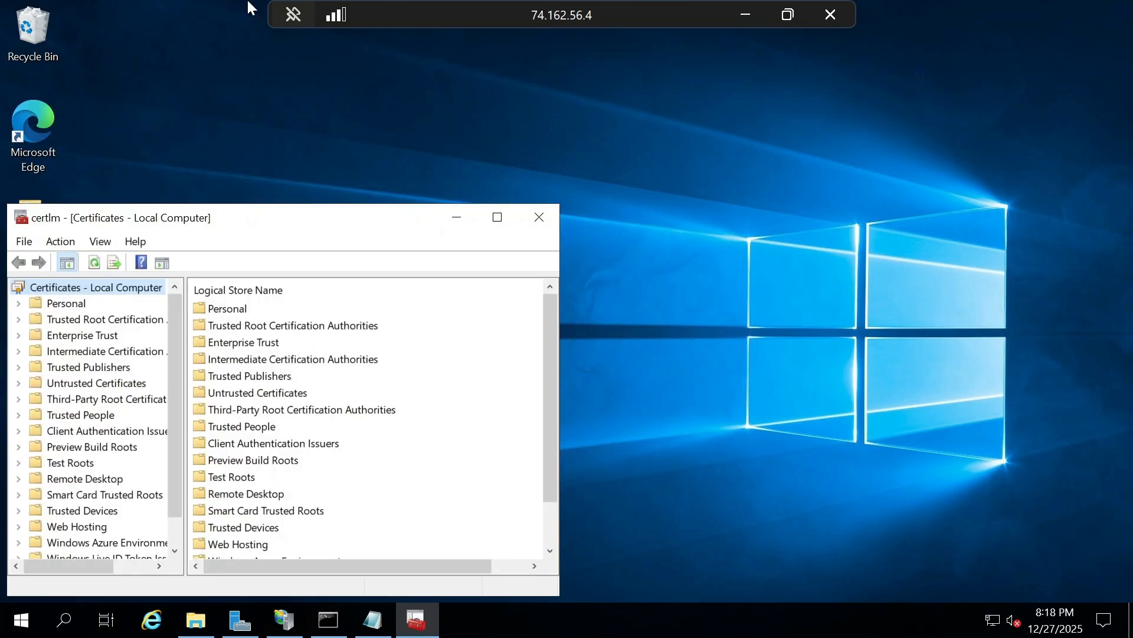
- Examine the certificates in the Third-Party Root Certification Authorities store in a maximized window and close the console
scroll(105, 418, "down", 1)
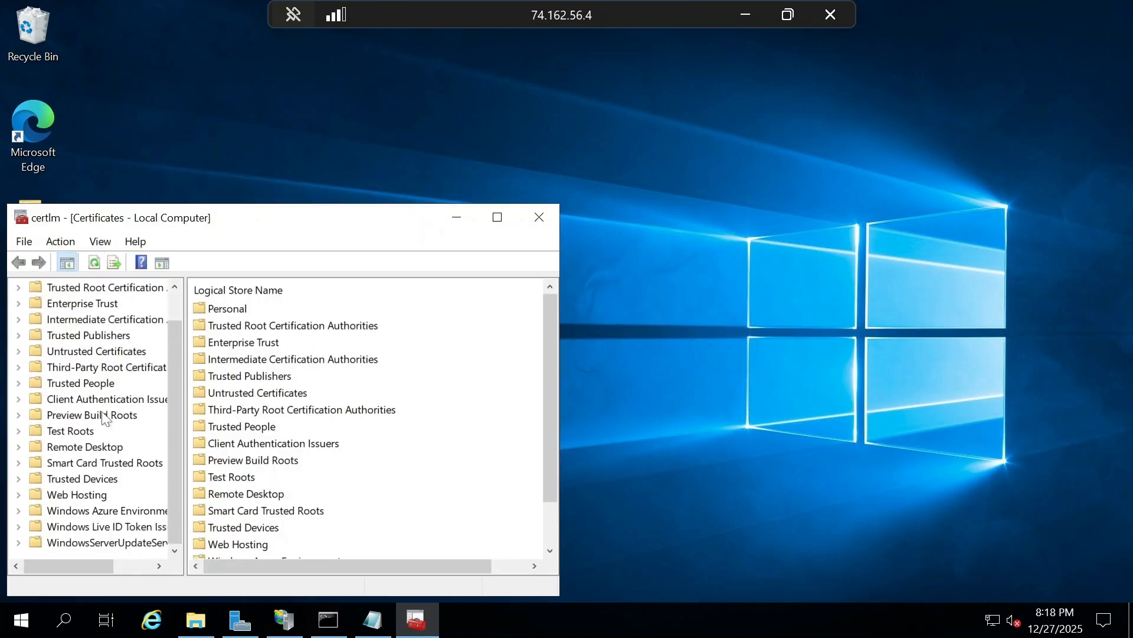
left_click(108, 368)
double_click(231, 310)
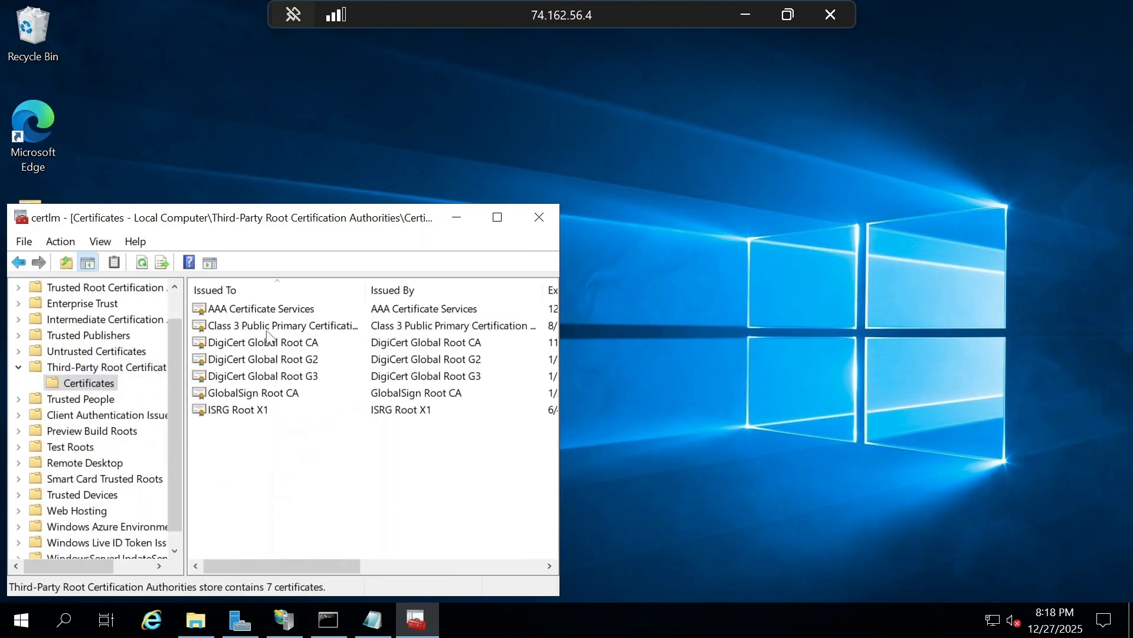
left_click(498, 219)
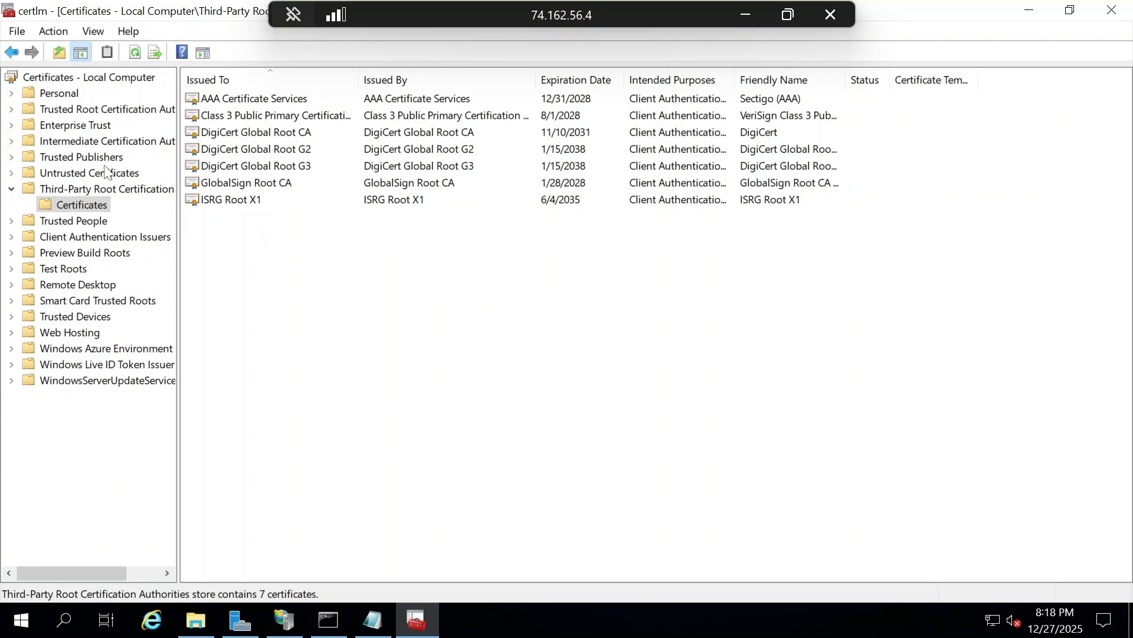
left_click(1112, 10)
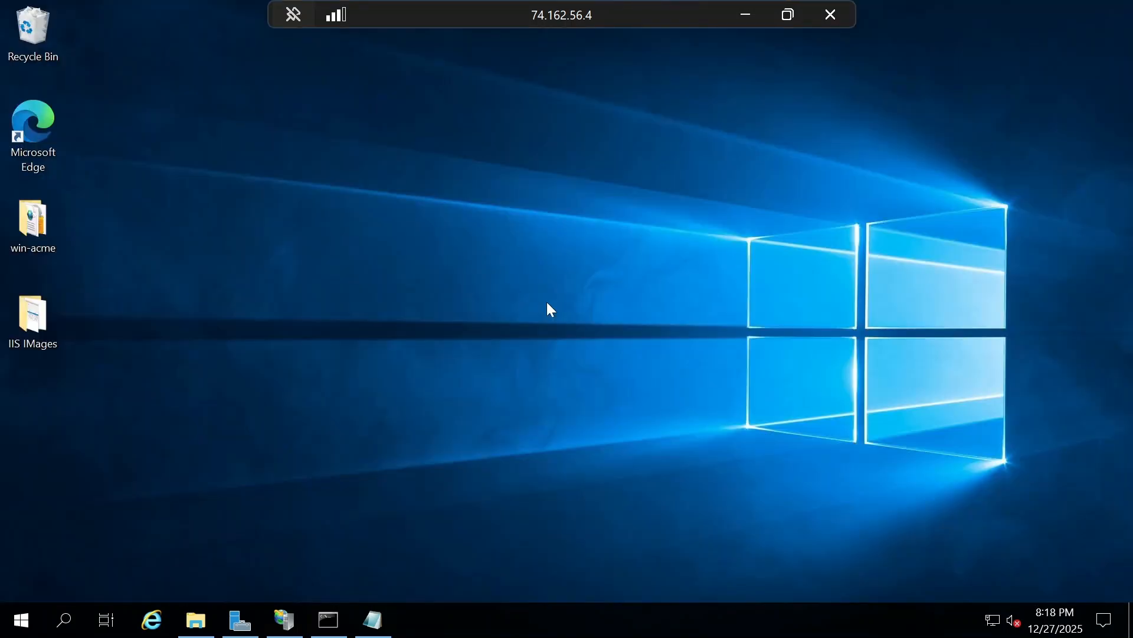
- Switch to IIS Manager and assign the first listed [Manual] sslguides.com.au @ 2025/12/27 certificate to the sslguides.com.au site's https binding on port 443
left_click(250, 623)
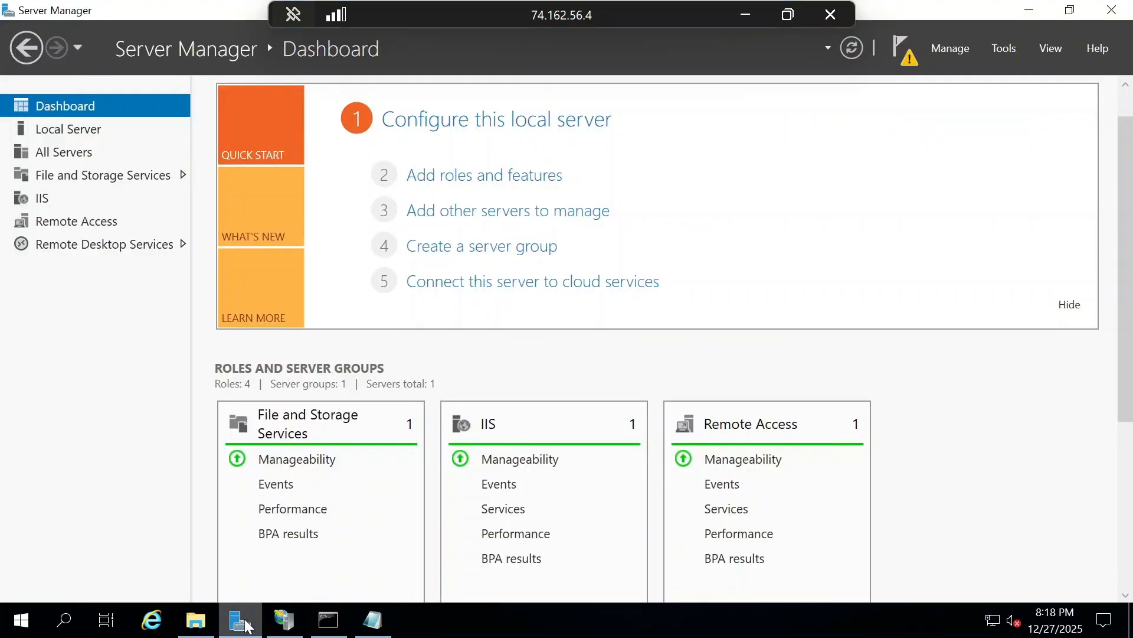
left_click(248, 624)
left_click(284, 619)
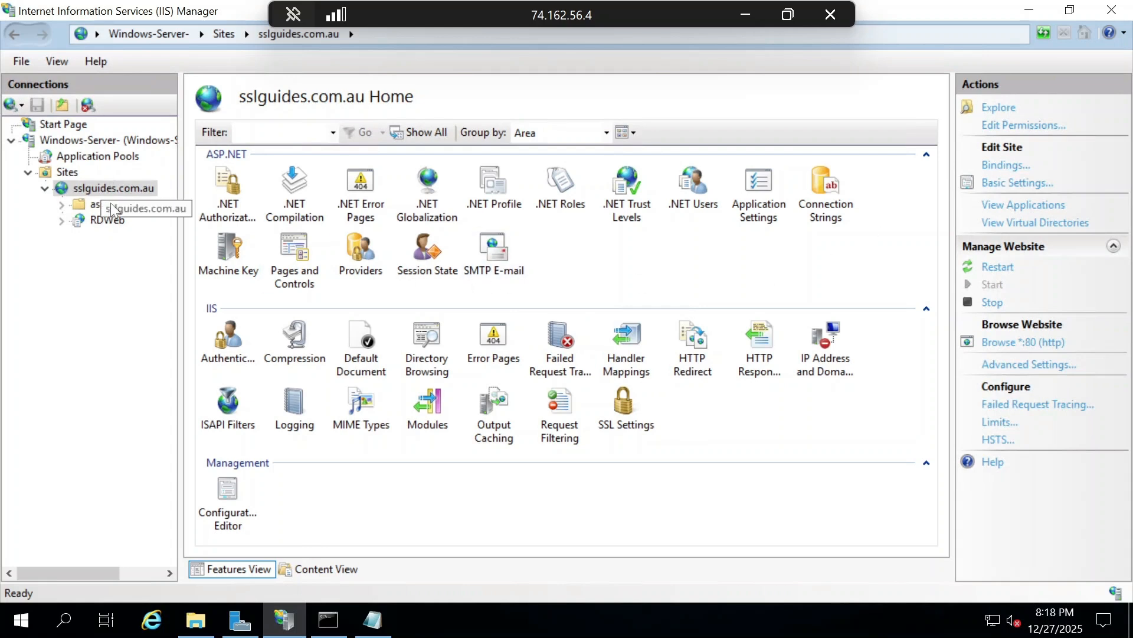
left_click(1007, 166)
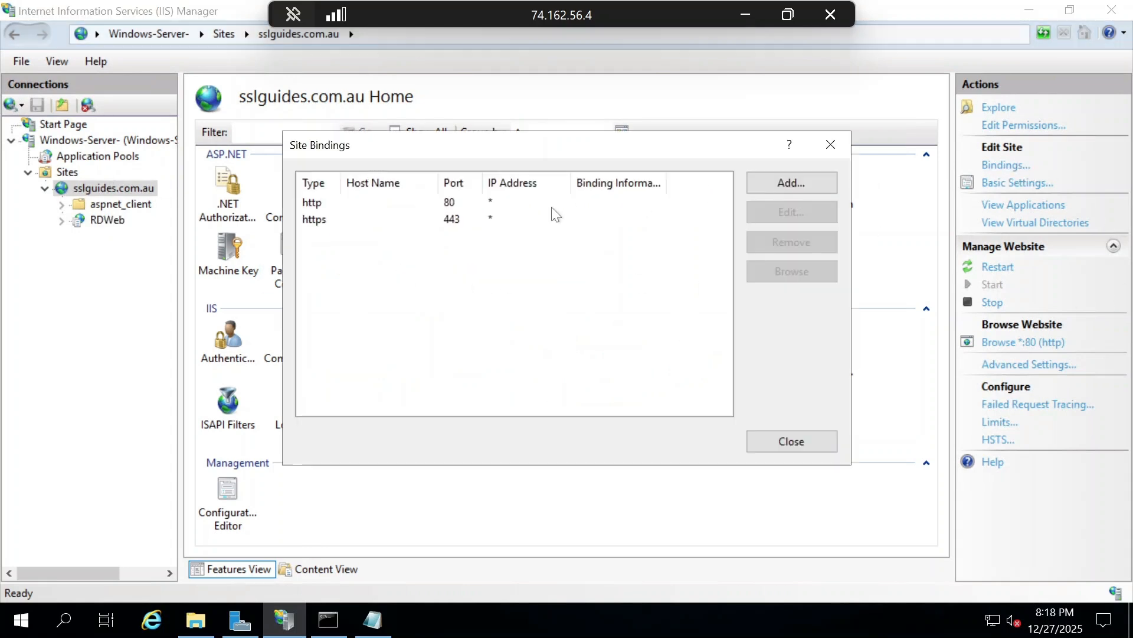
double_click(333, 222)
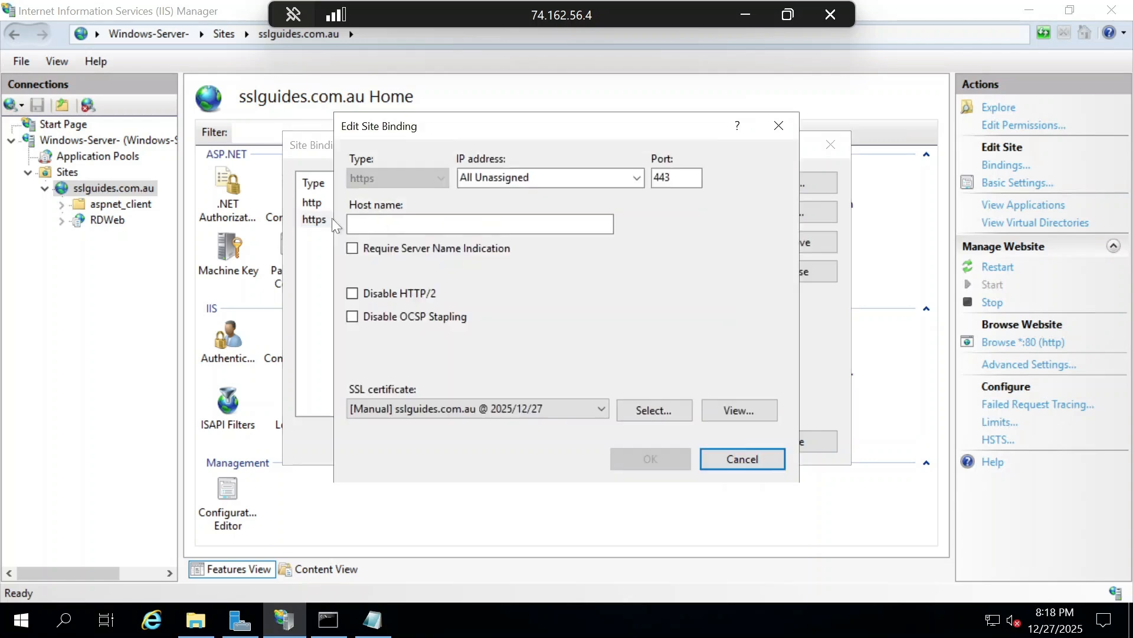
left_click(473, 411)
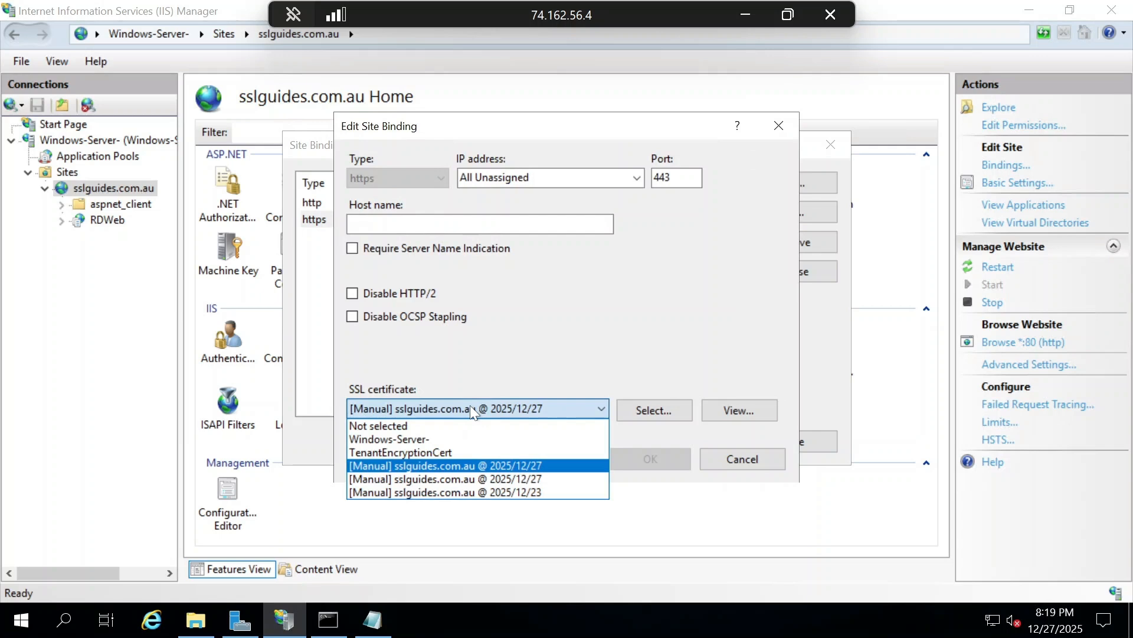
left_click(452, 466)
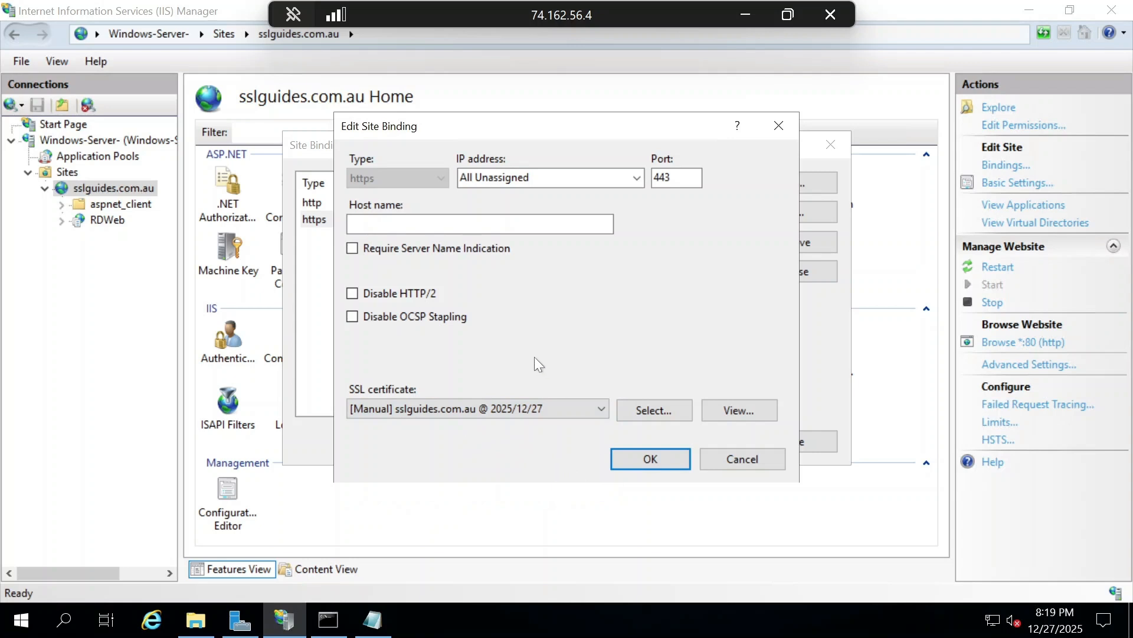
left_click(618, 460)
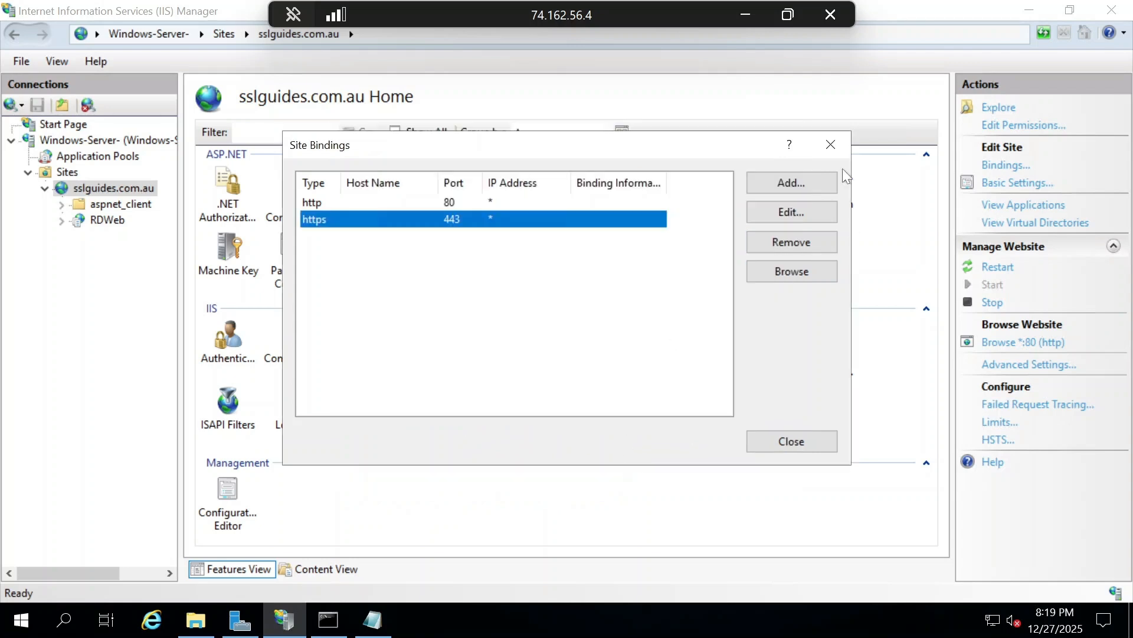
left_click(831, 146)
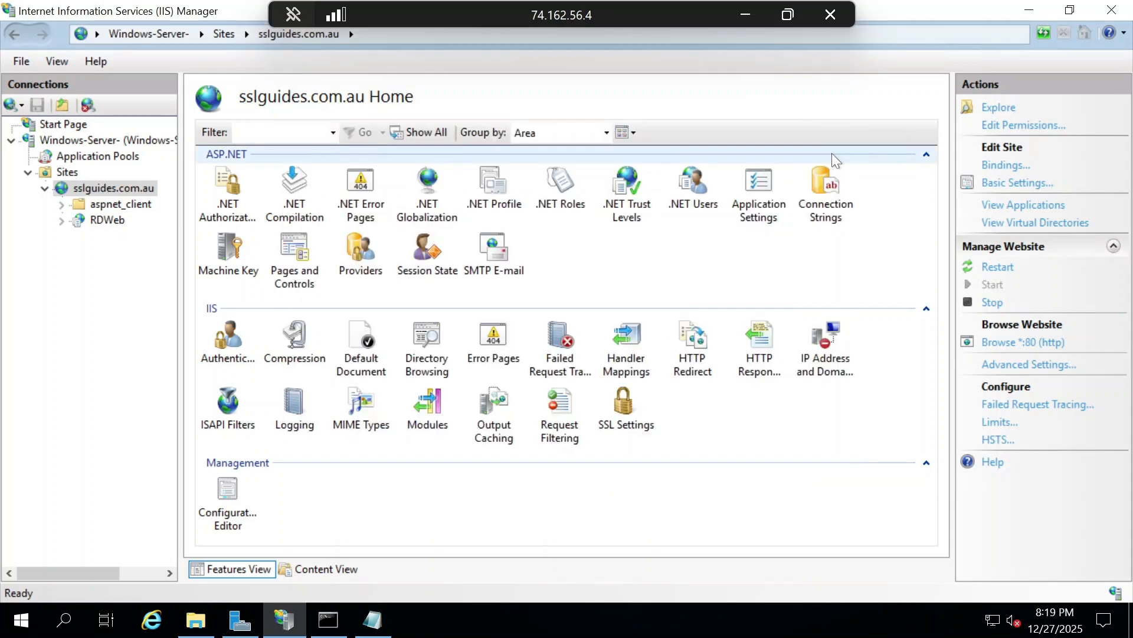
- Review the SSL Settings of the sslguides.com.au site, restart the Windows-Server- web server and minimize IIS Manager
double_click(624, 410)
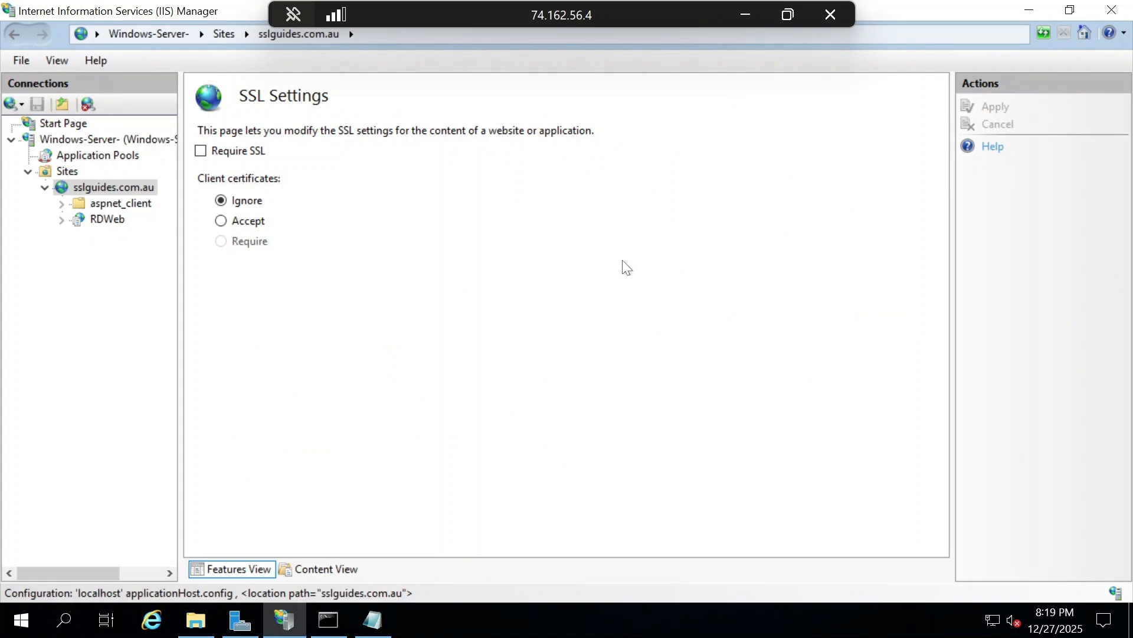
left_click(96, 142)
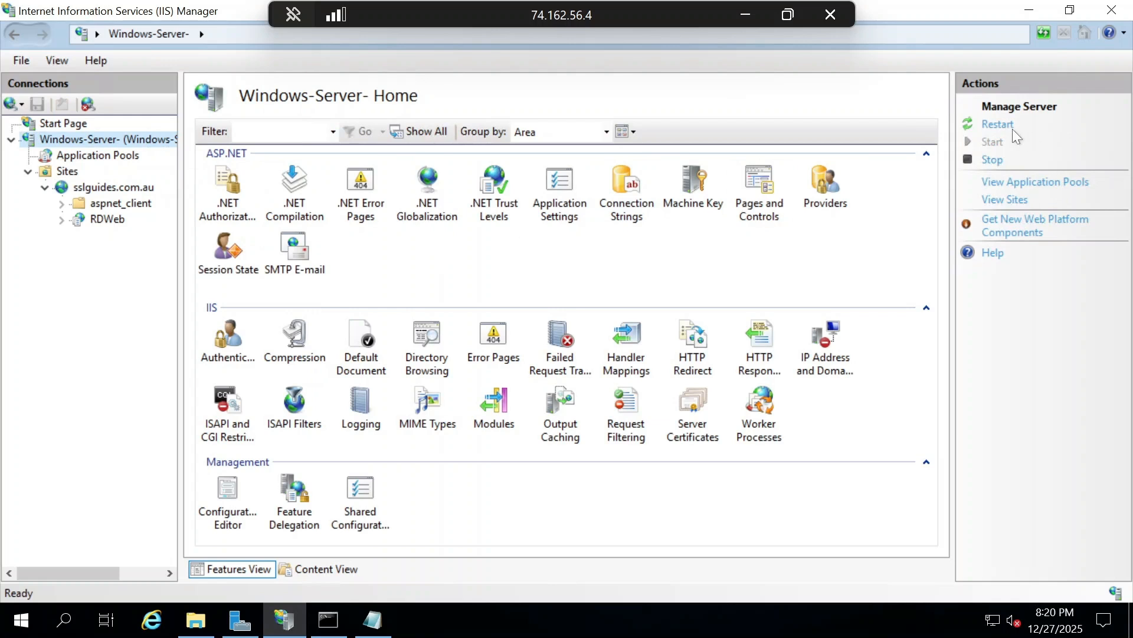
left_click(1011, 128)
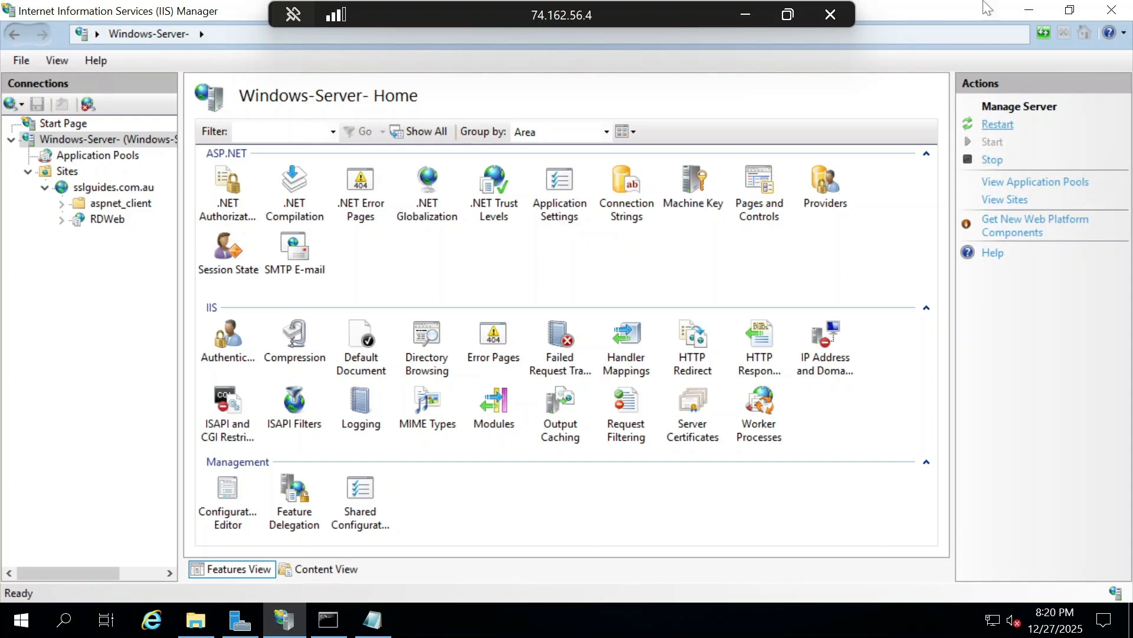
left_click(1029, 10)
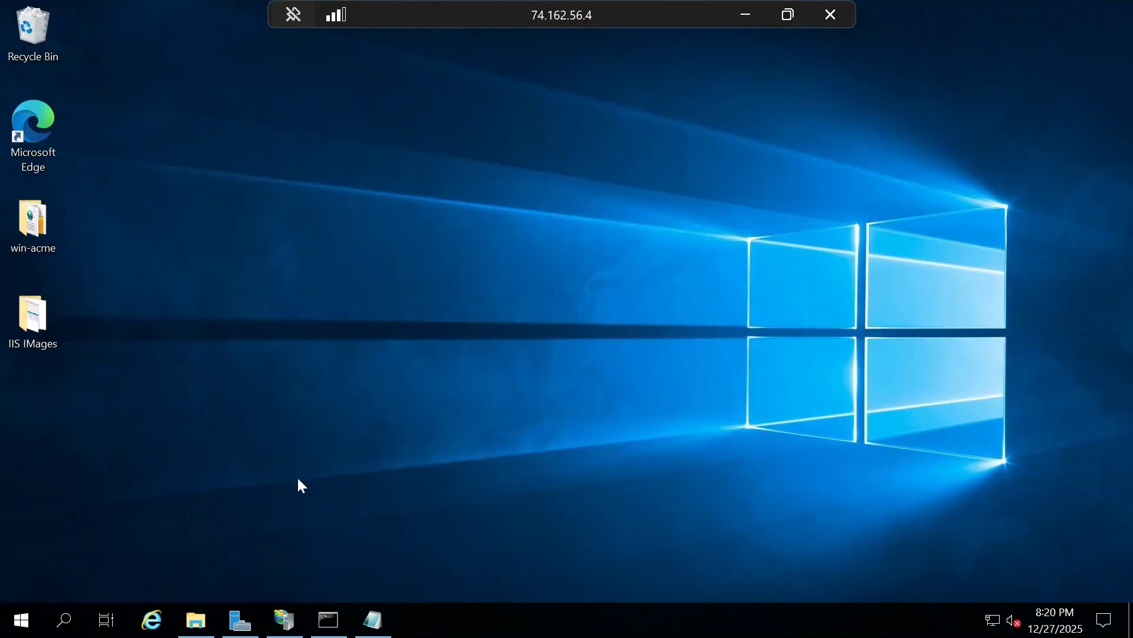
left_click(746, 16)
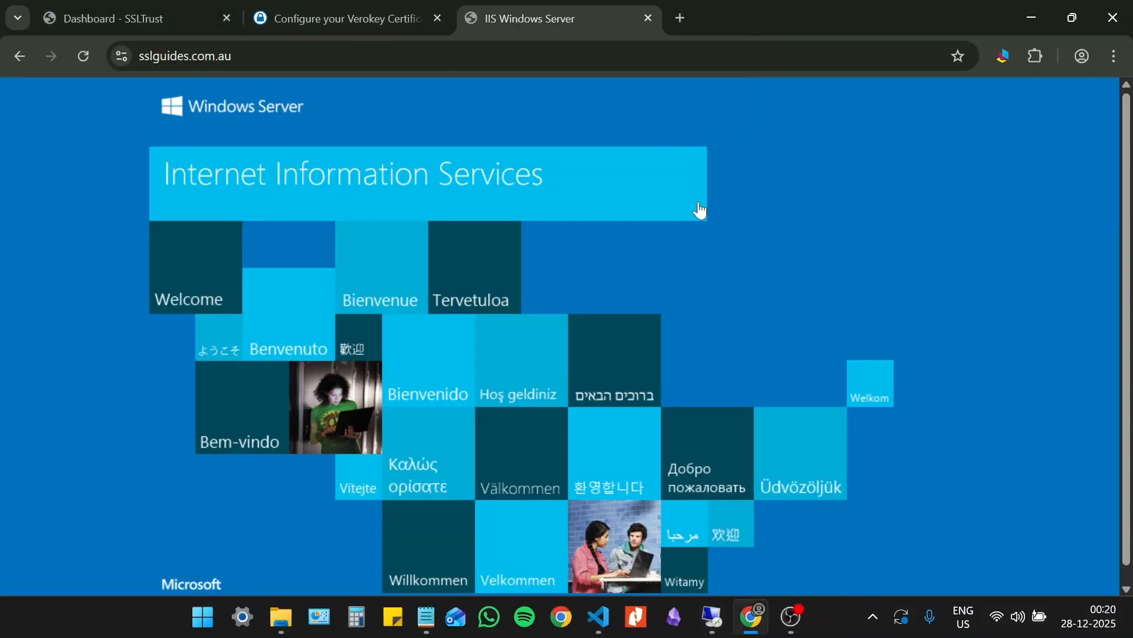
left_click(648, 19)
key("ctrl+t")
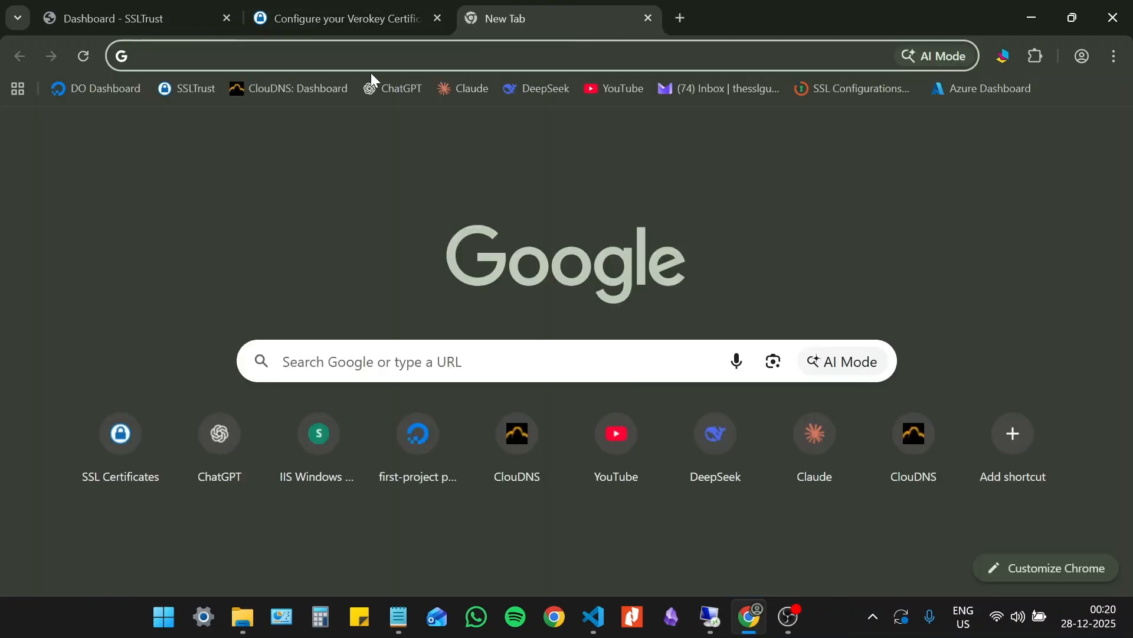
type("https://")
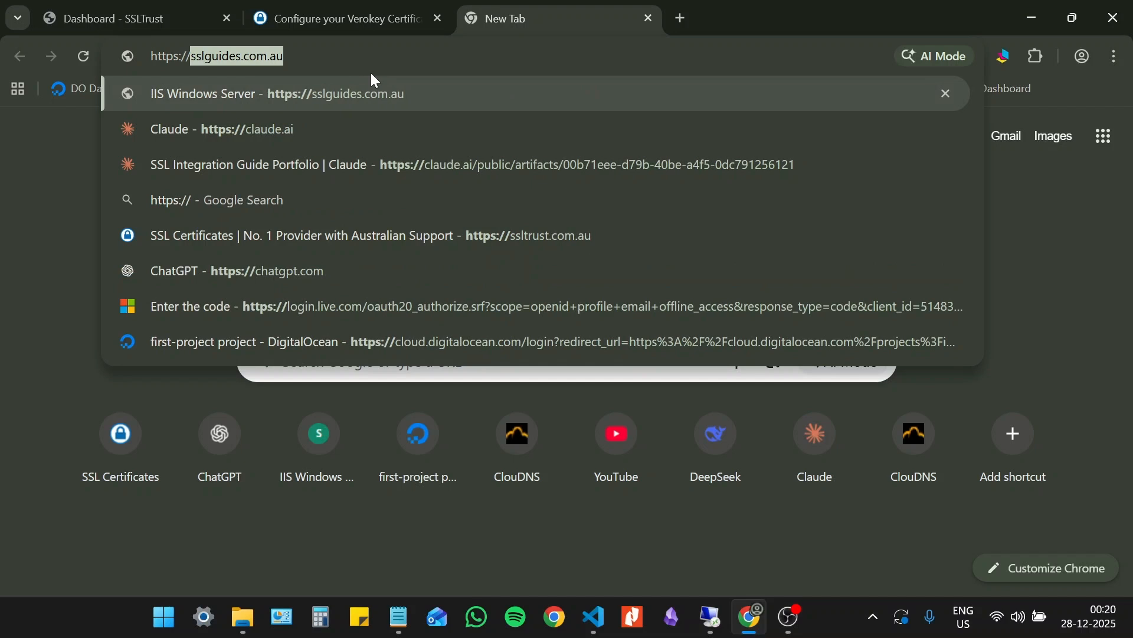
key("Return")
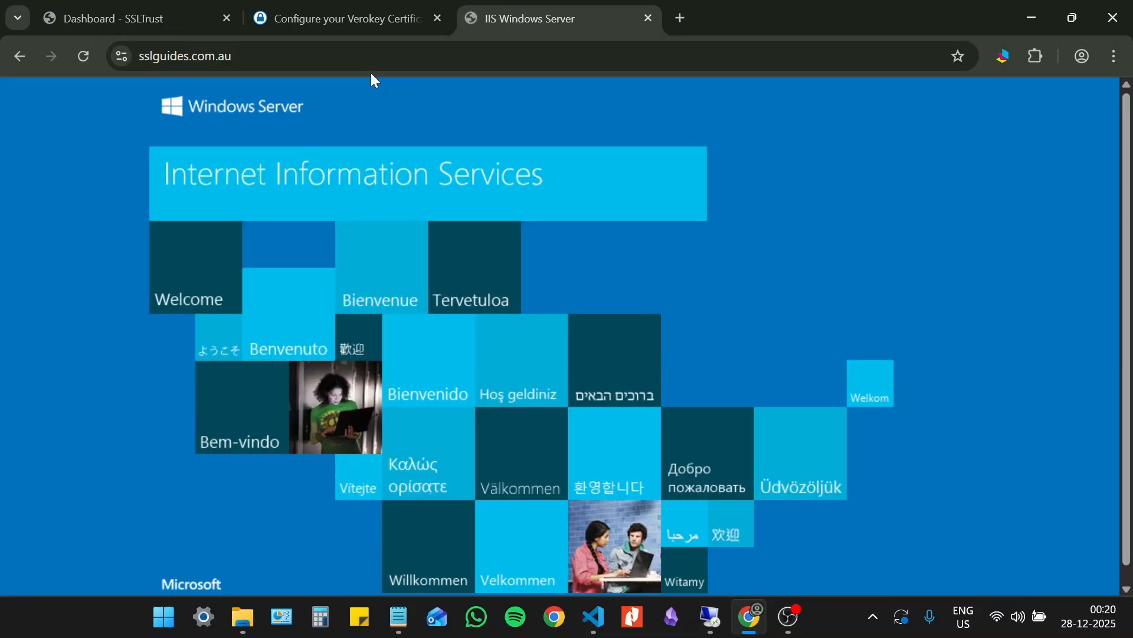
- View the certificate that sslguides.com.au presents, checking its issuer and validity period
left_click(121, 55)
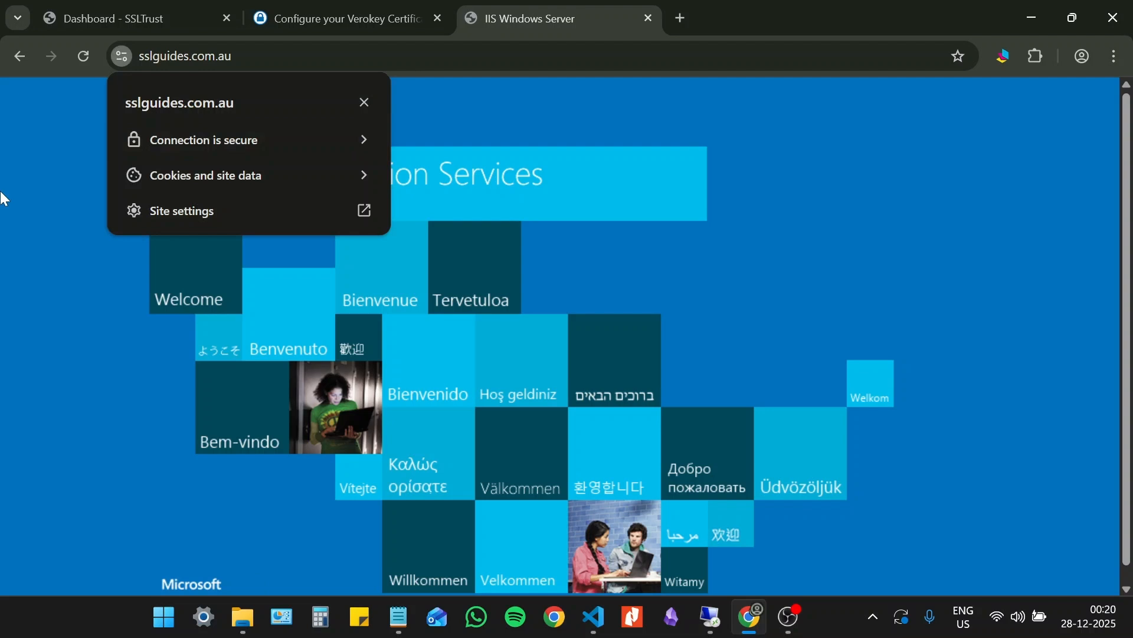
left_click(167, 147)
left_click(228, 254)
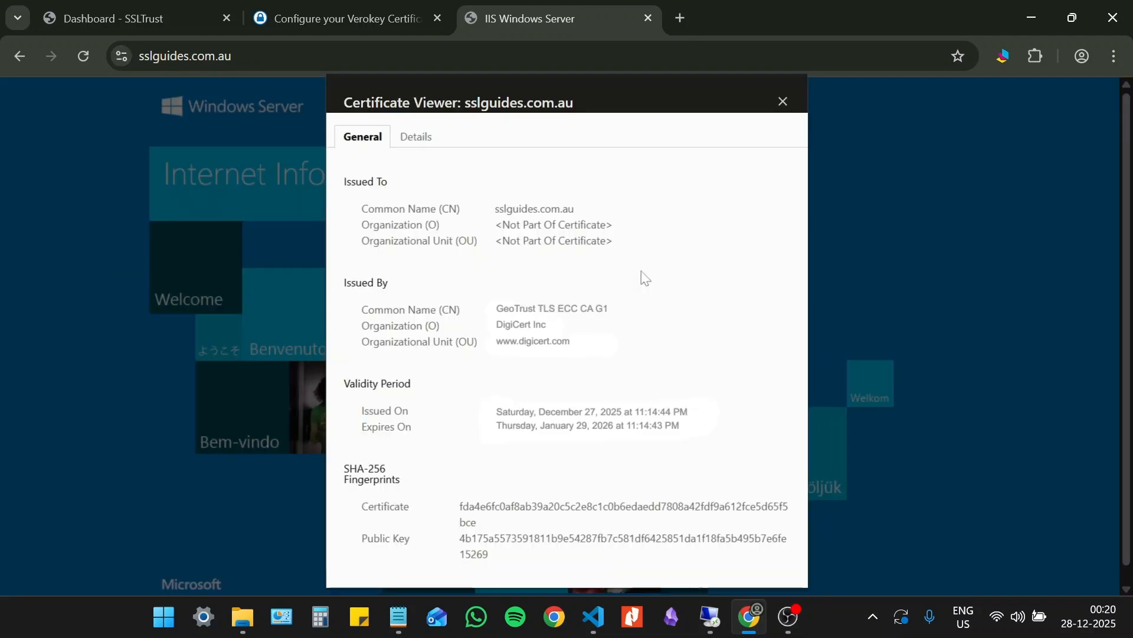
- In the server's IIS Manager, select [Manual] sslguides.com.au @ 2025/12/27 as the SSL certificate for the sslguides.com.au site's https binding
left_click(113, 187)
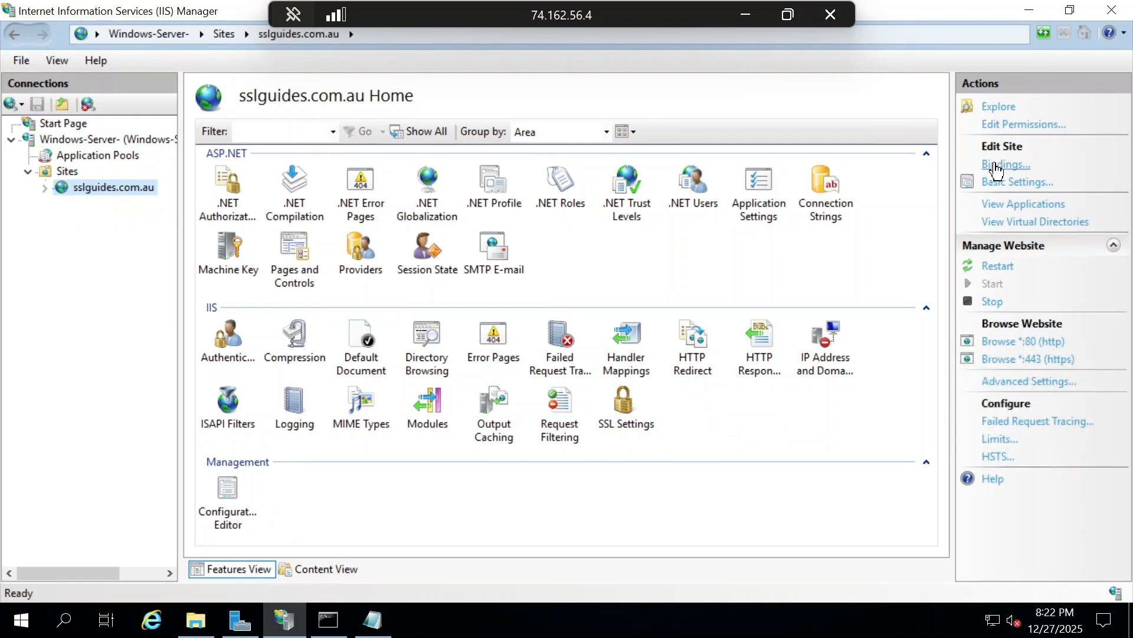
left_click(998, 165)
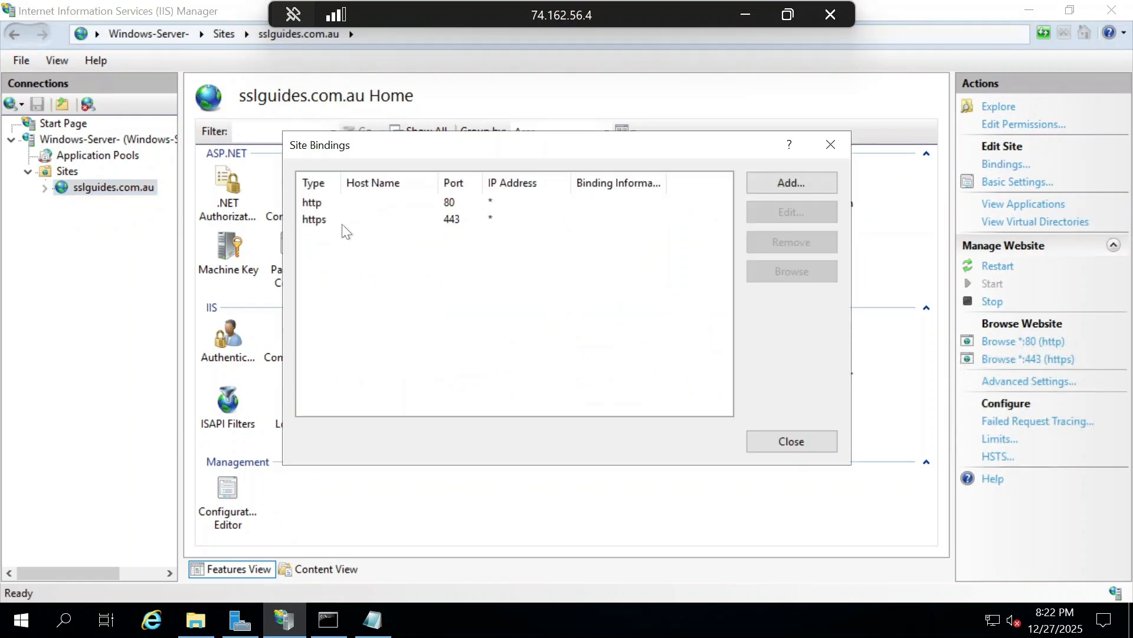
double_click(343, 224)
left_click(426, 409)
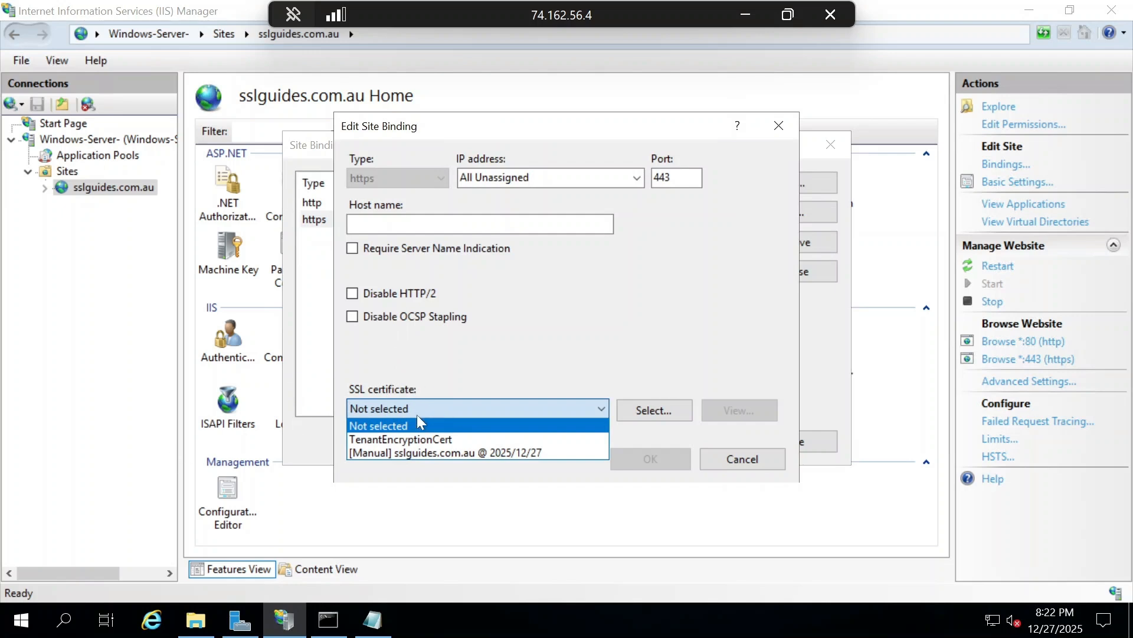
left_click(452, 452)
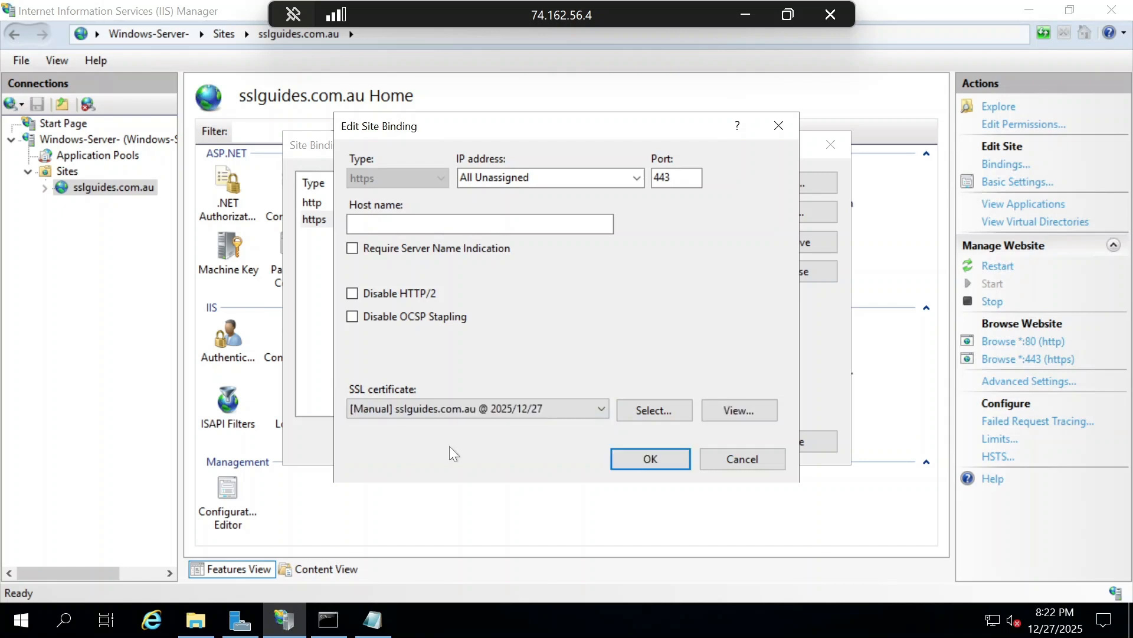
left_click(651, 459)
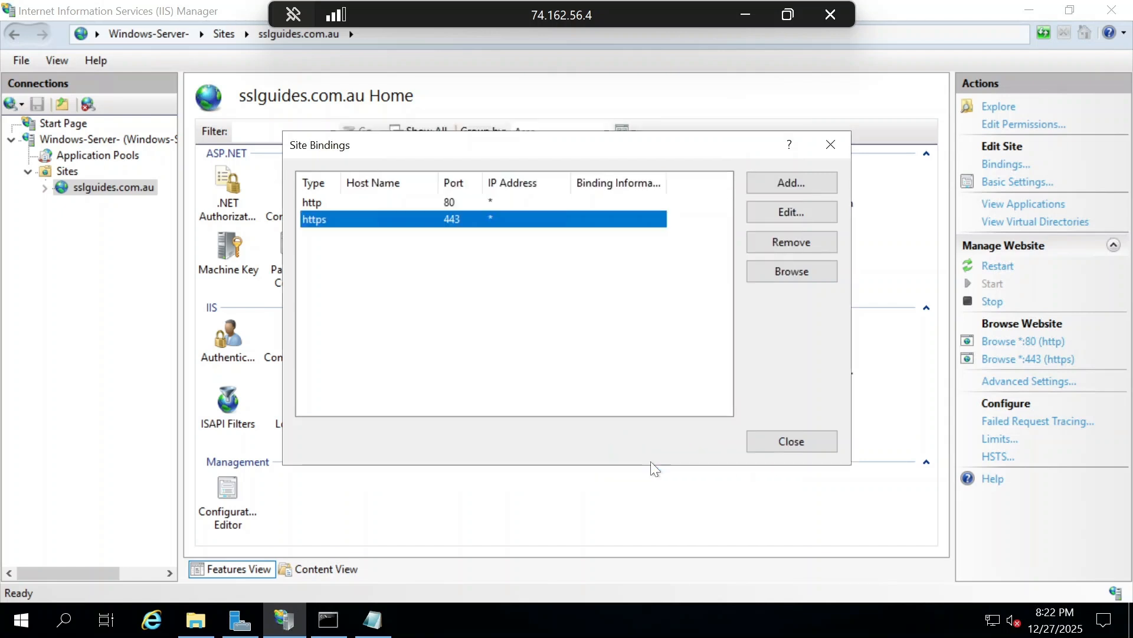
left_click(838, 150)
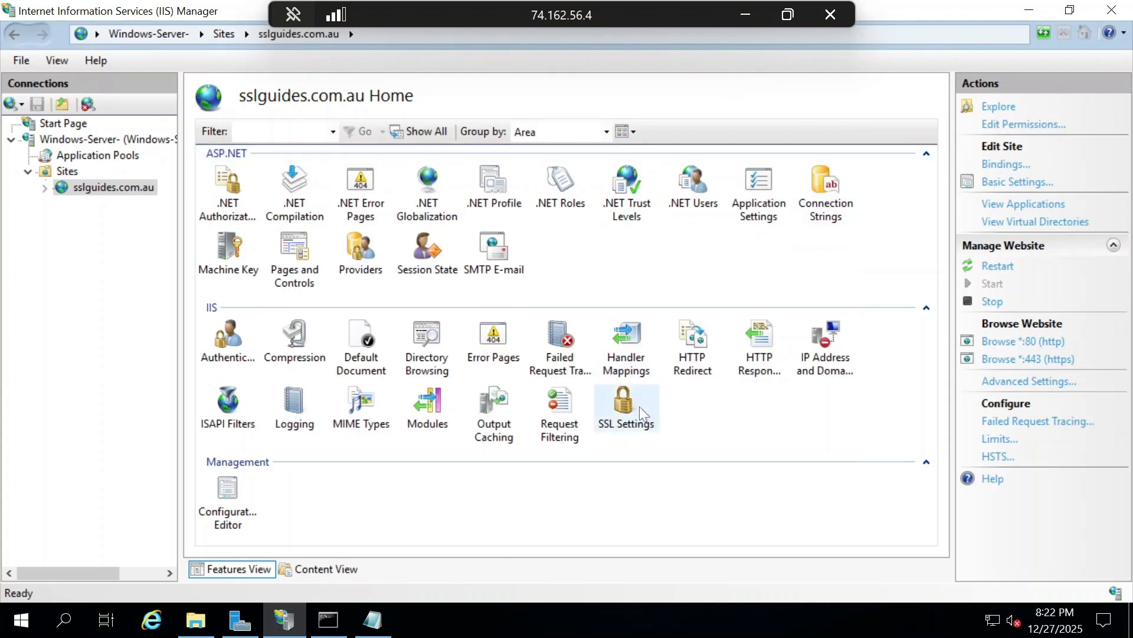
- Check the sslguides.com.au site's SSL Settings, restart the IIS server node and minimize the remote session
double_click(641, 413)
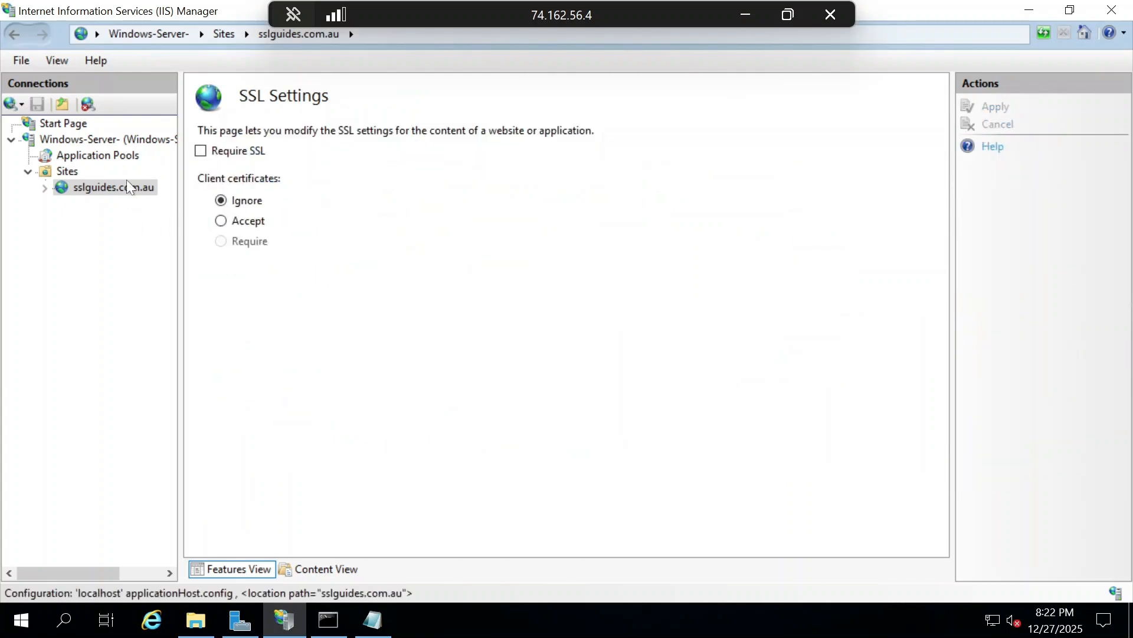
double_click(108, 143)
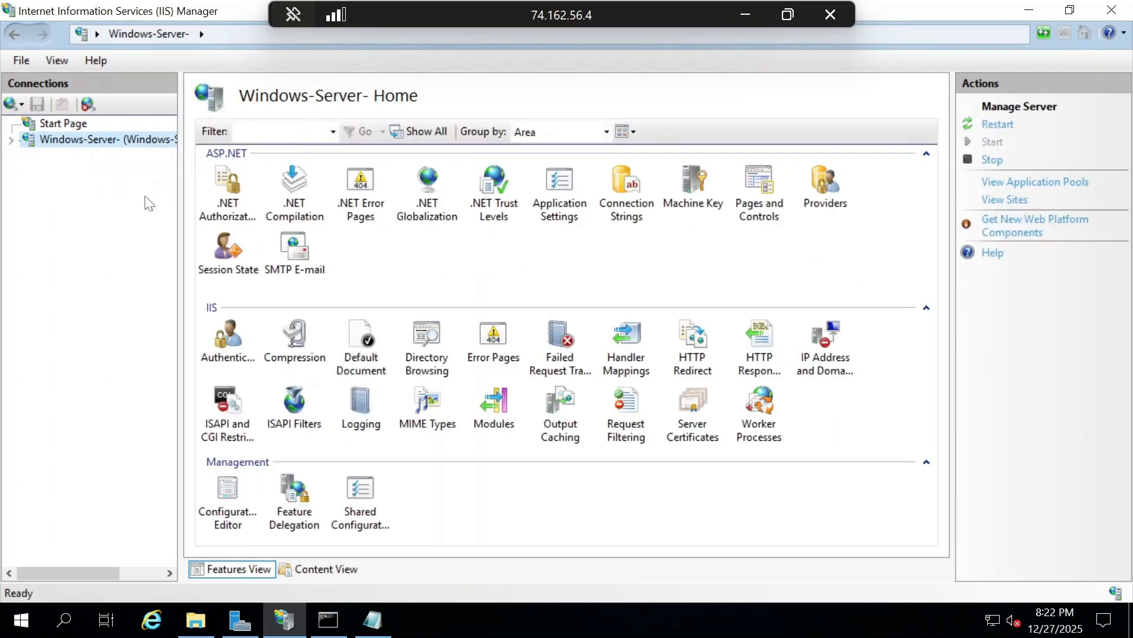
left_click(996, 124)
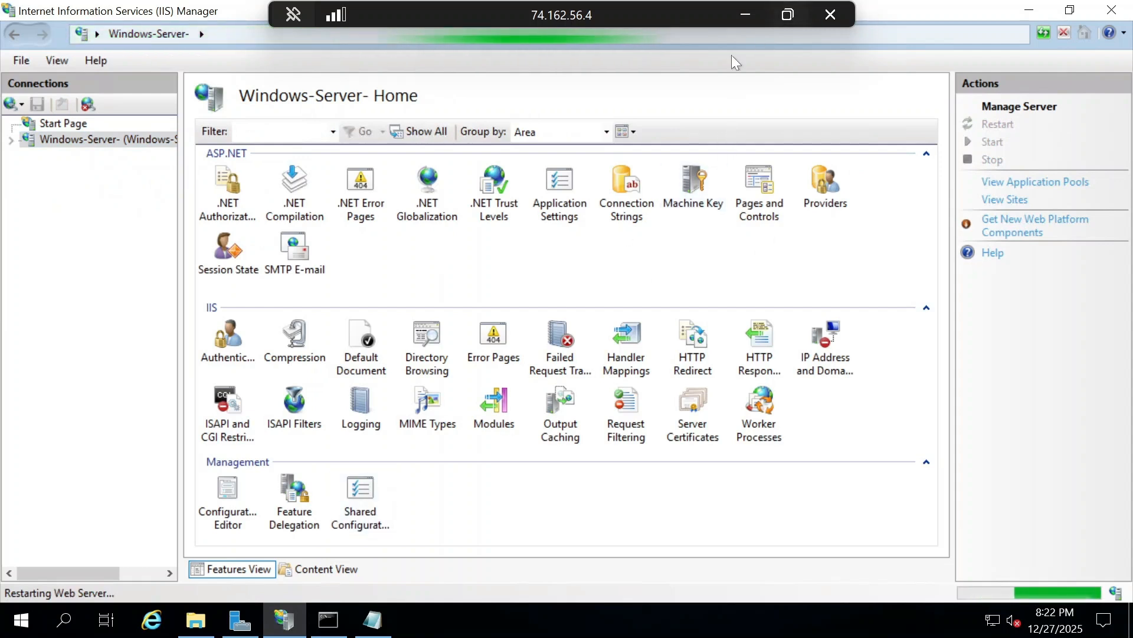
left_click(748, 14)
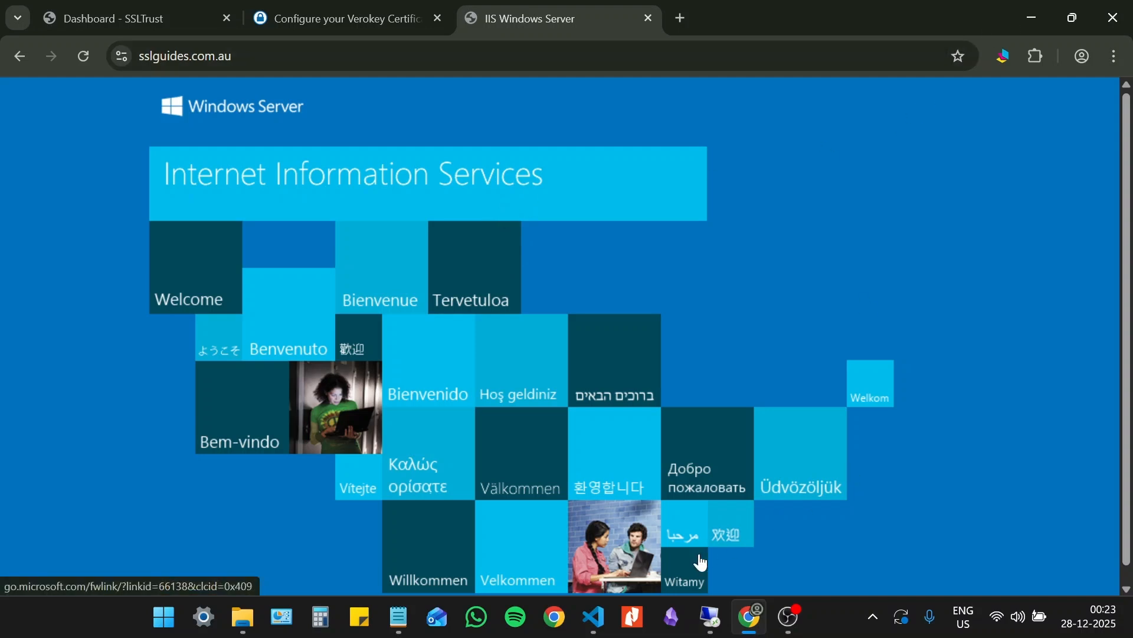
- Return to the remote server and open Task Scheduler by running taskschd.msc
left_click(711, 629)
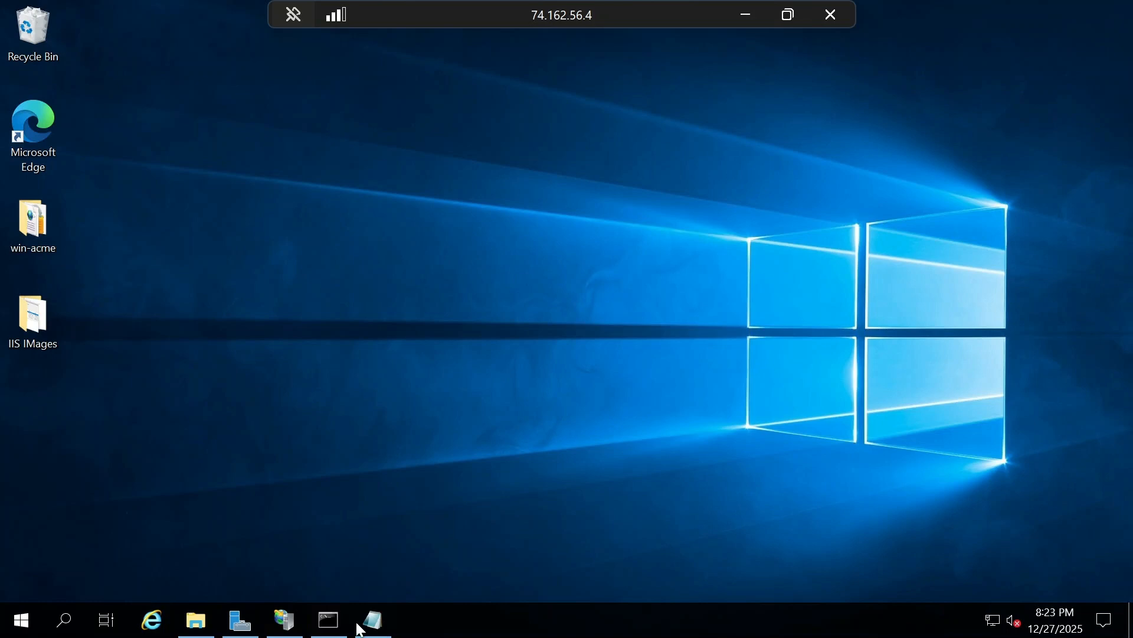
left_click(328, 620)
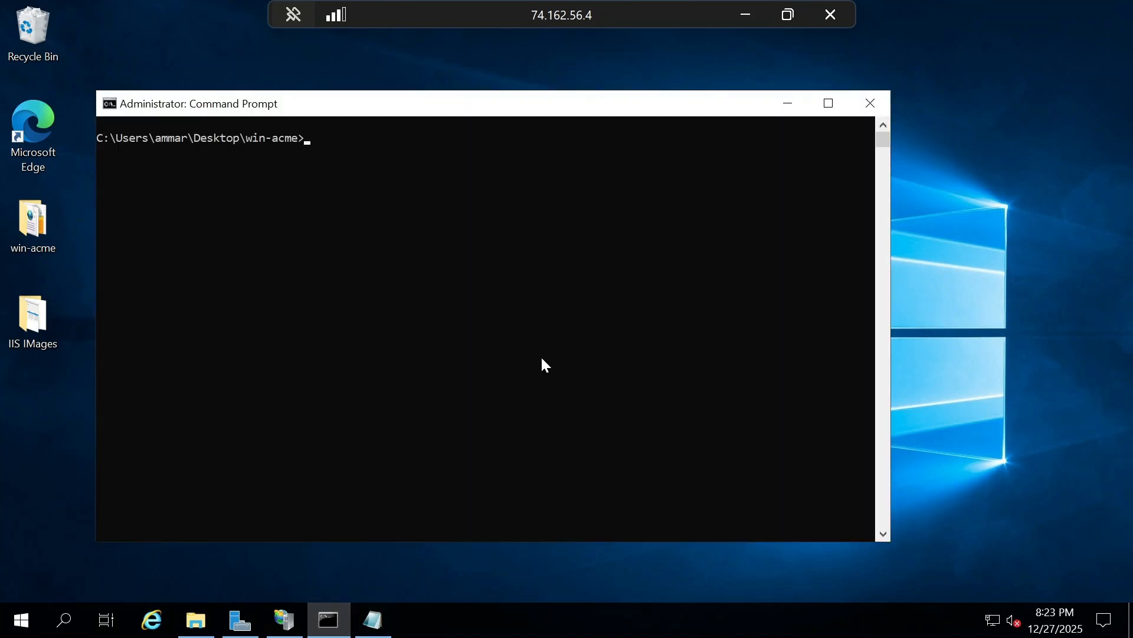
left_click(471, 587)
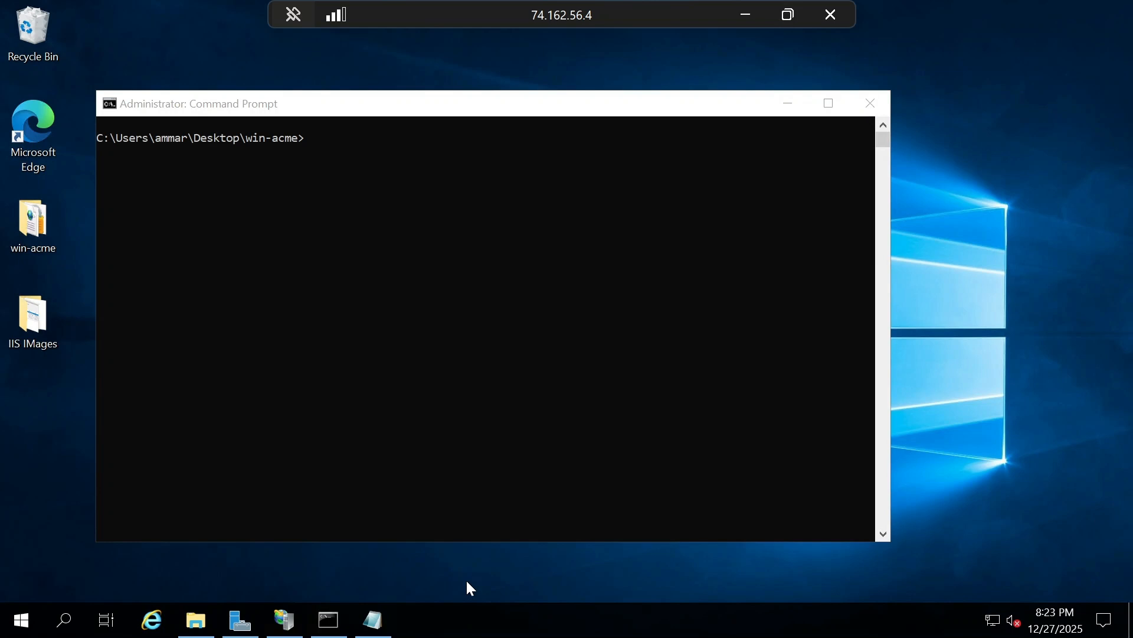
key("super")
type("r")
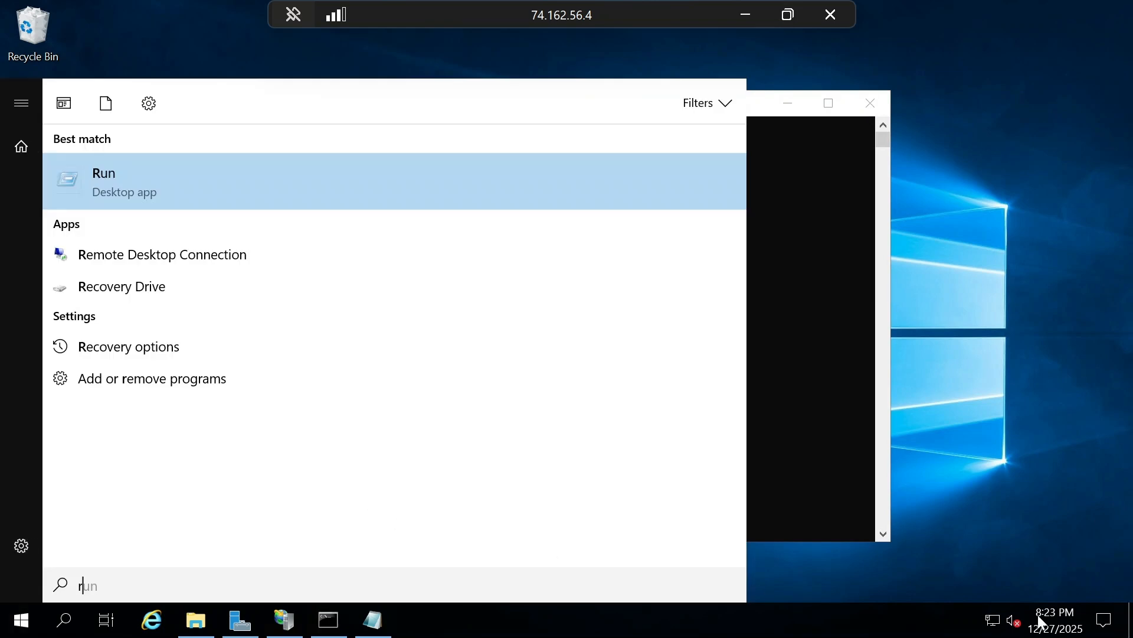
key("Return")
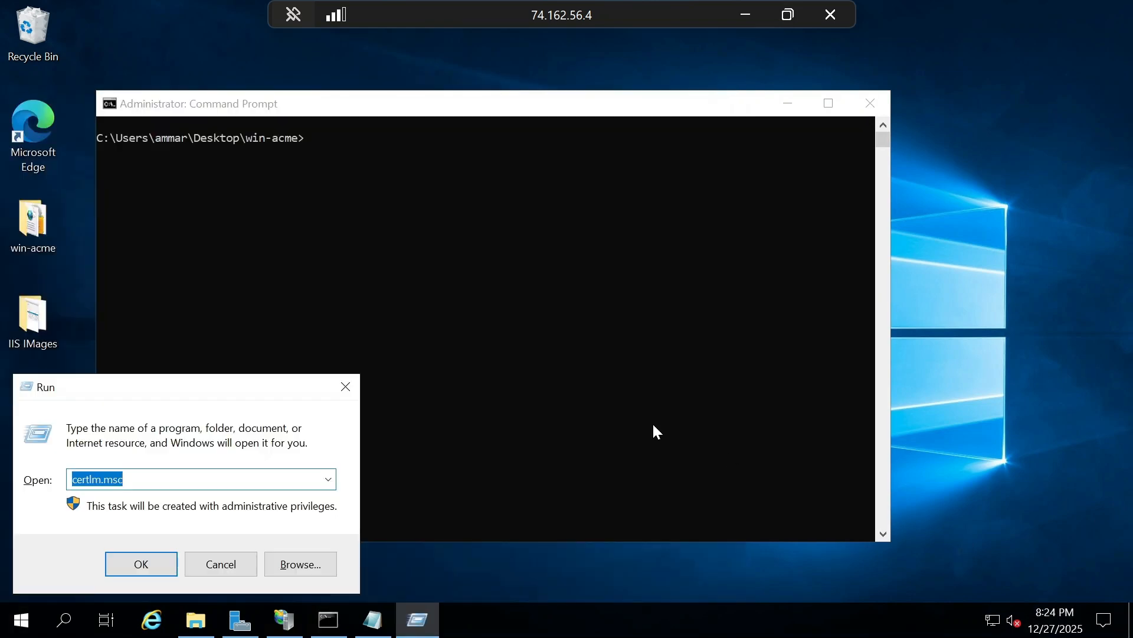
key("BackSpace")
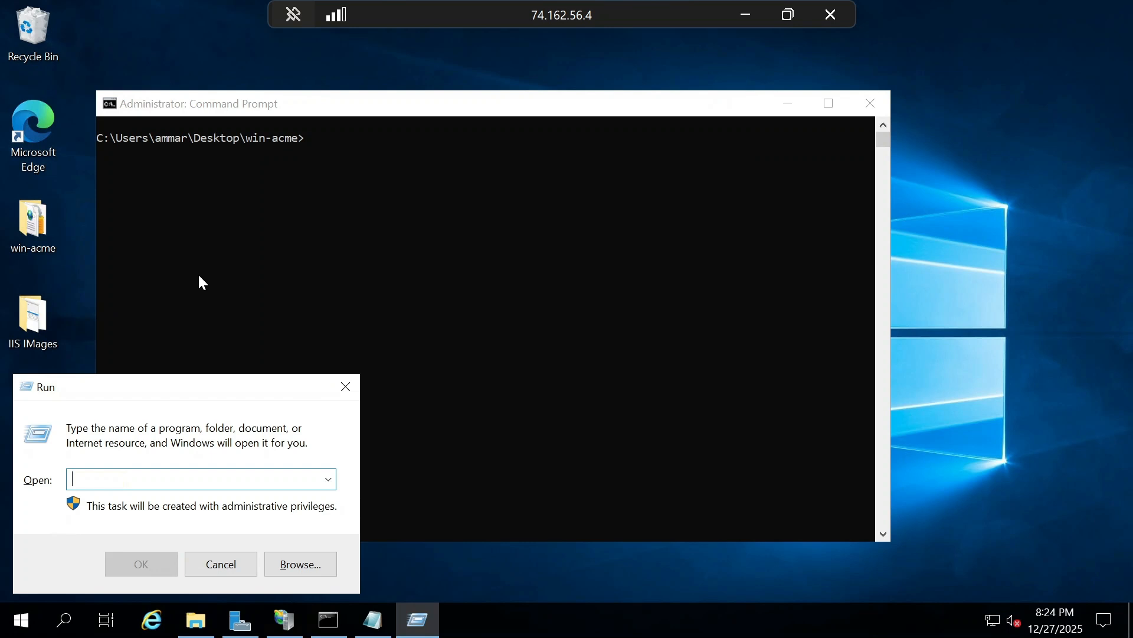
type("task")
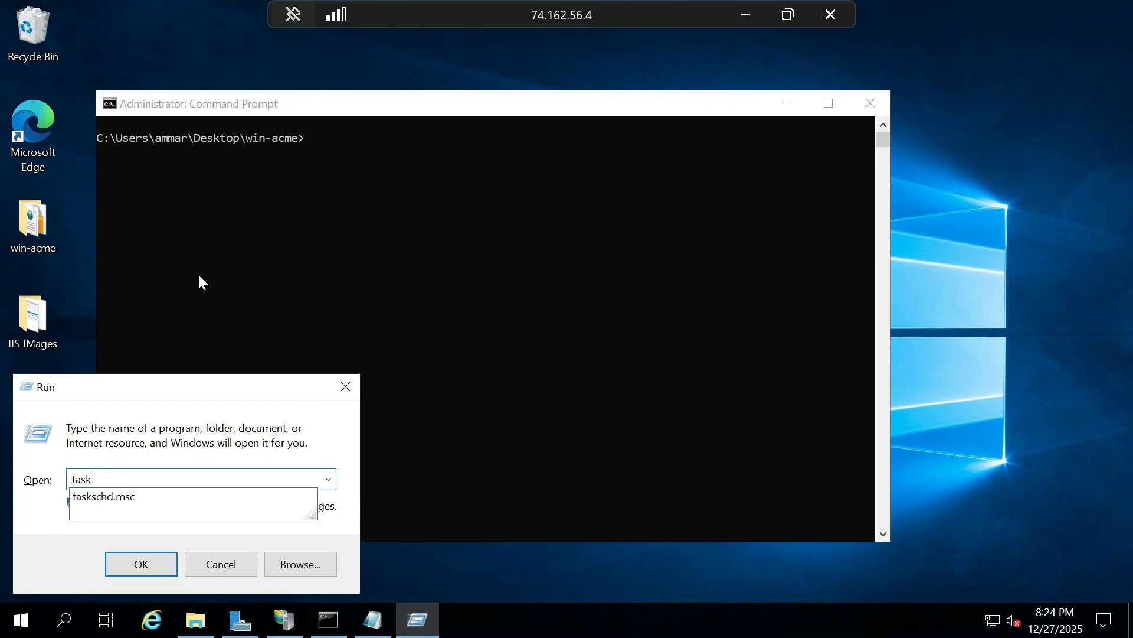
type("schd")
key("Down")
key("Return")
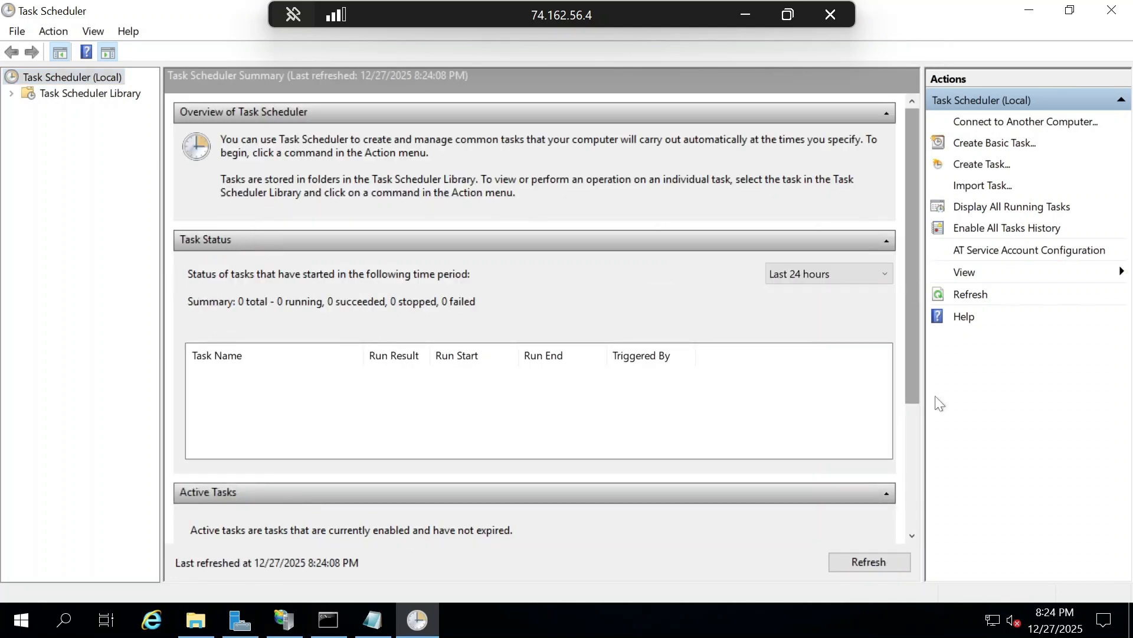
- Look through the Active Tasks list in Task Scheduler for the certificate renewal task, checking next run times and triggers
scroll(920, 538, "down", 5)
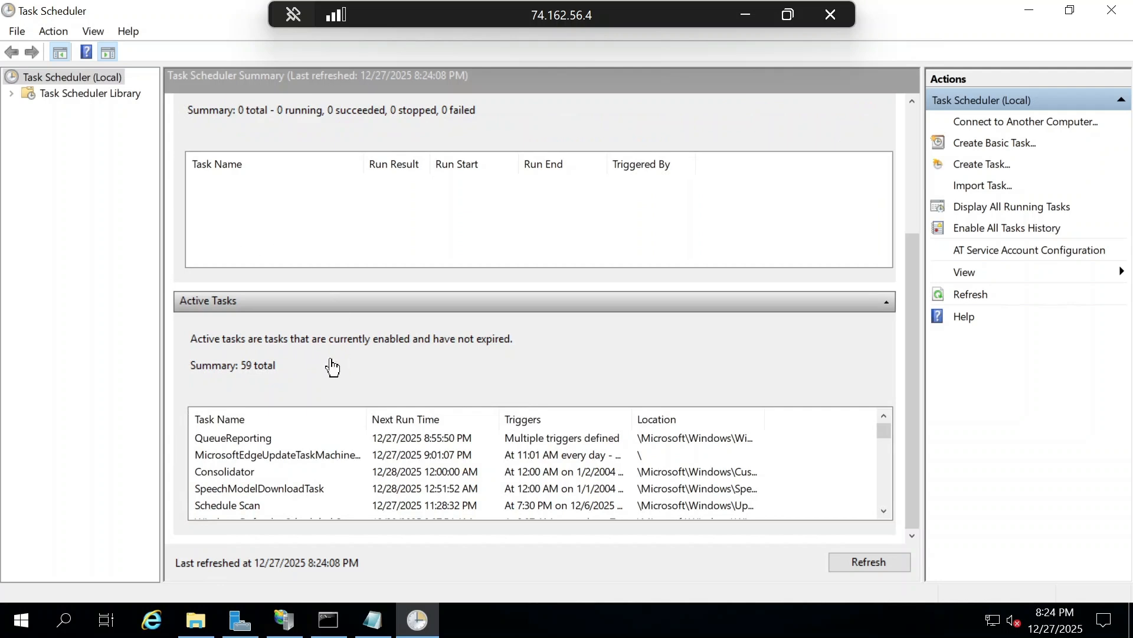
left_click(266, 440)
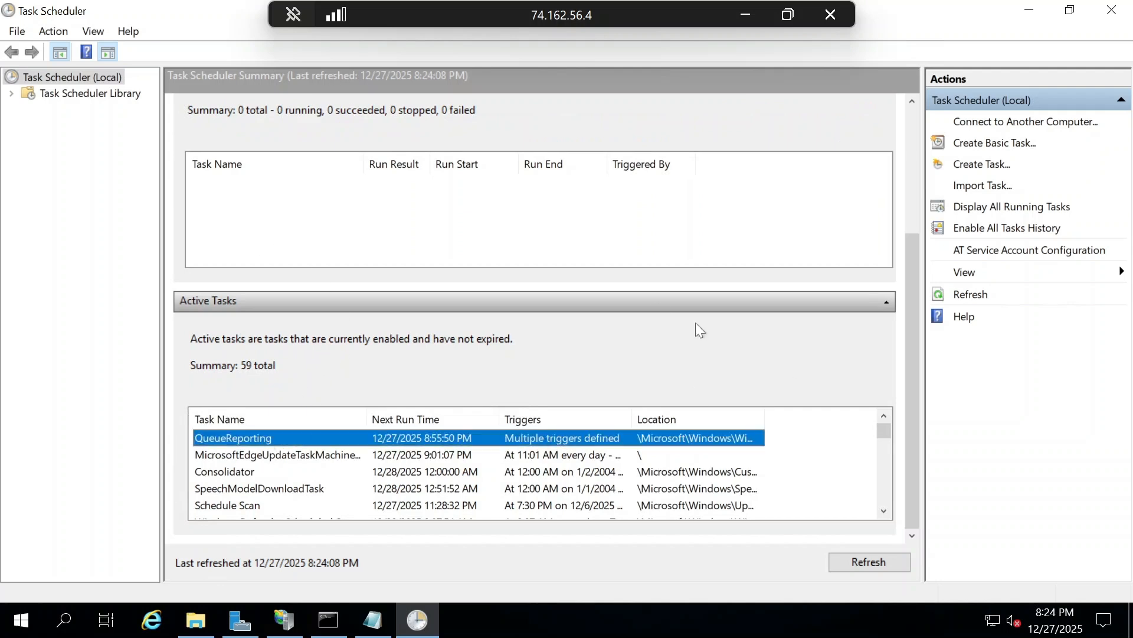
key("Down")
key("Down")
key("Down")
key("Down")
key("Down")
key("Down")
key("Down")
key("Down")
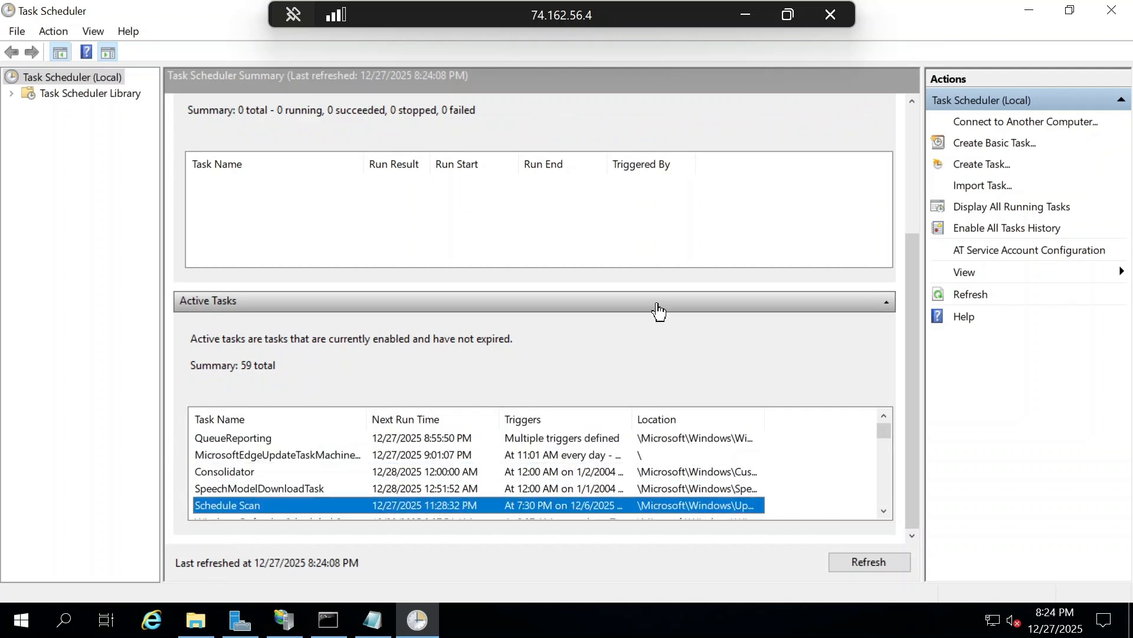
key("Down")
key("Down")
key("Down")
key("Down")
key("Down")
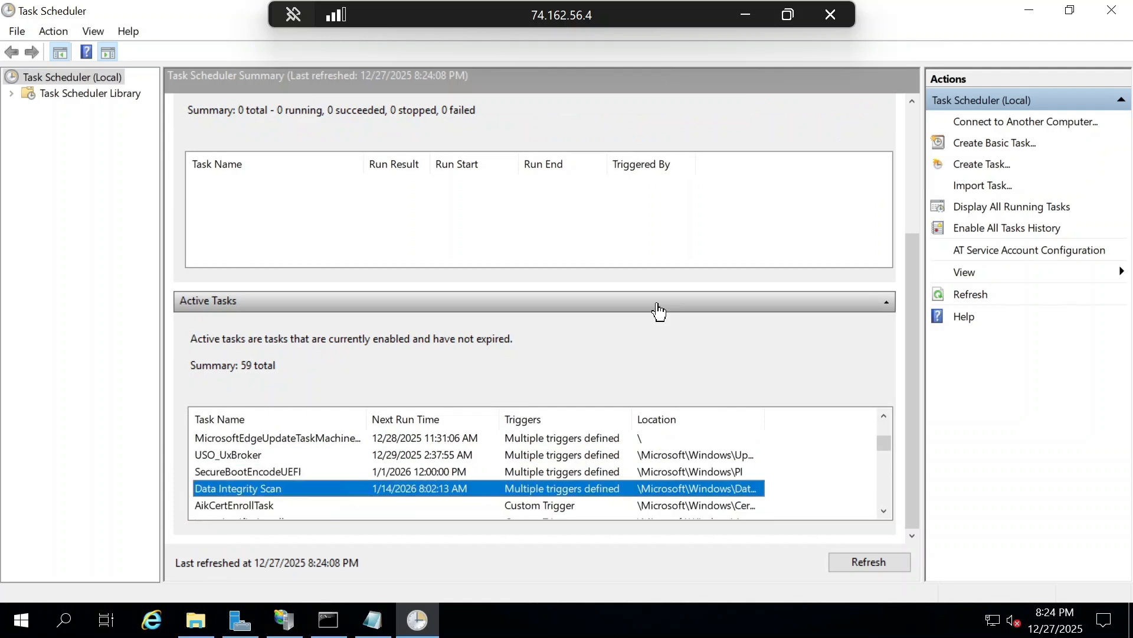
key("Up")
key("Up")
key("Up")
key("Up")
key("Up")
key("Down")
key("Up")
key("Down")
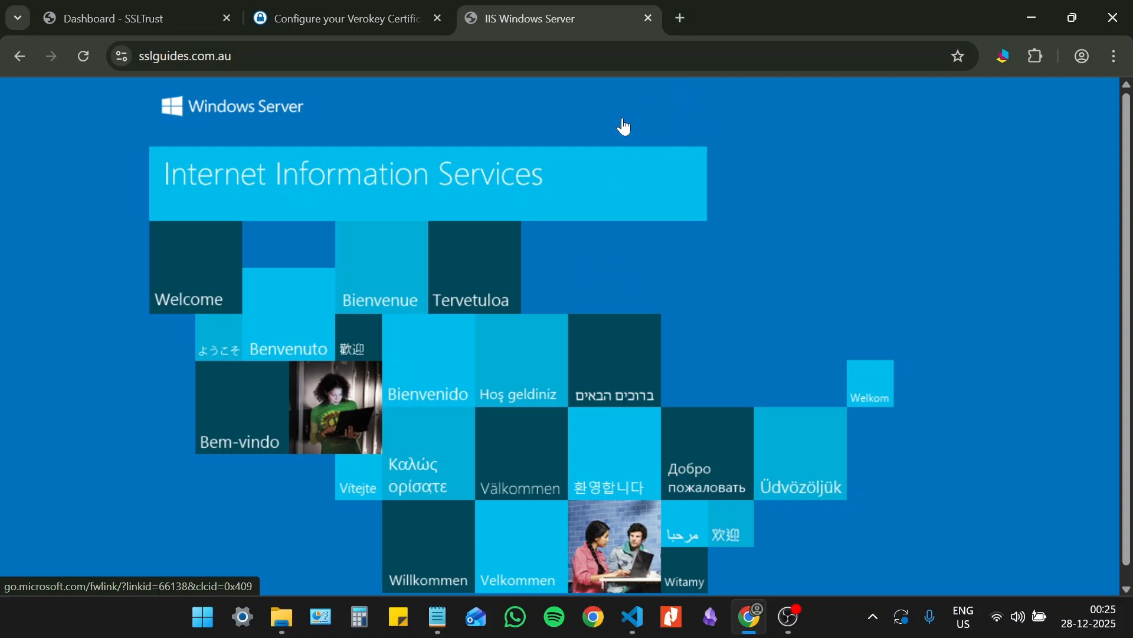
- Switch to the web browser, load ssltrust.com.au in a new tab and open its SSL Install Check tool
left_click(684, 13)
type("ss")
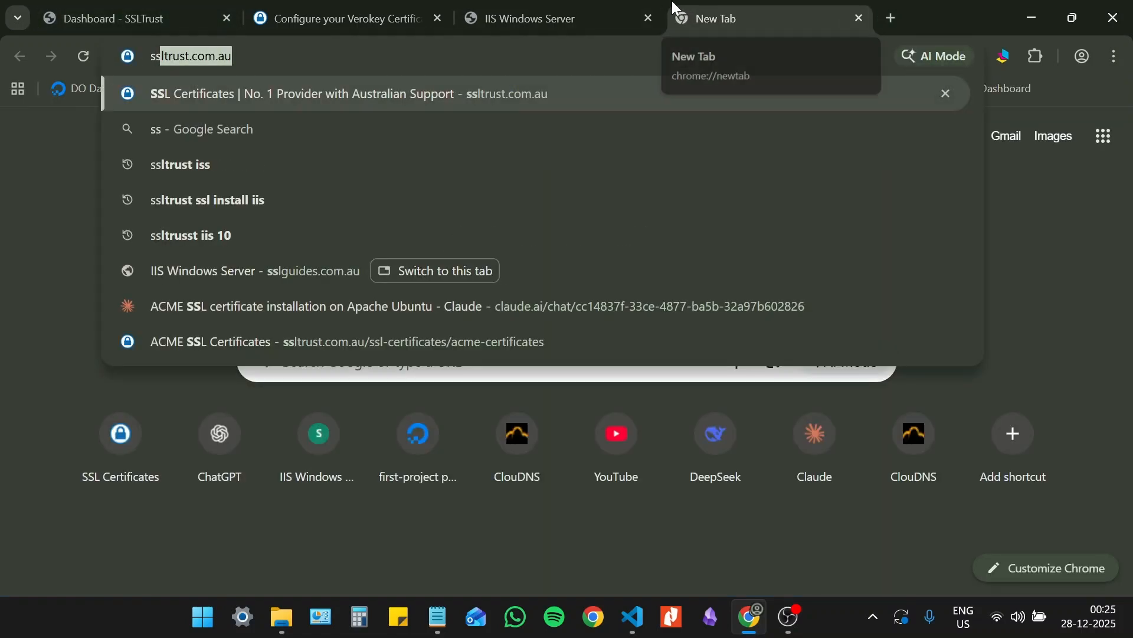
key("Return")
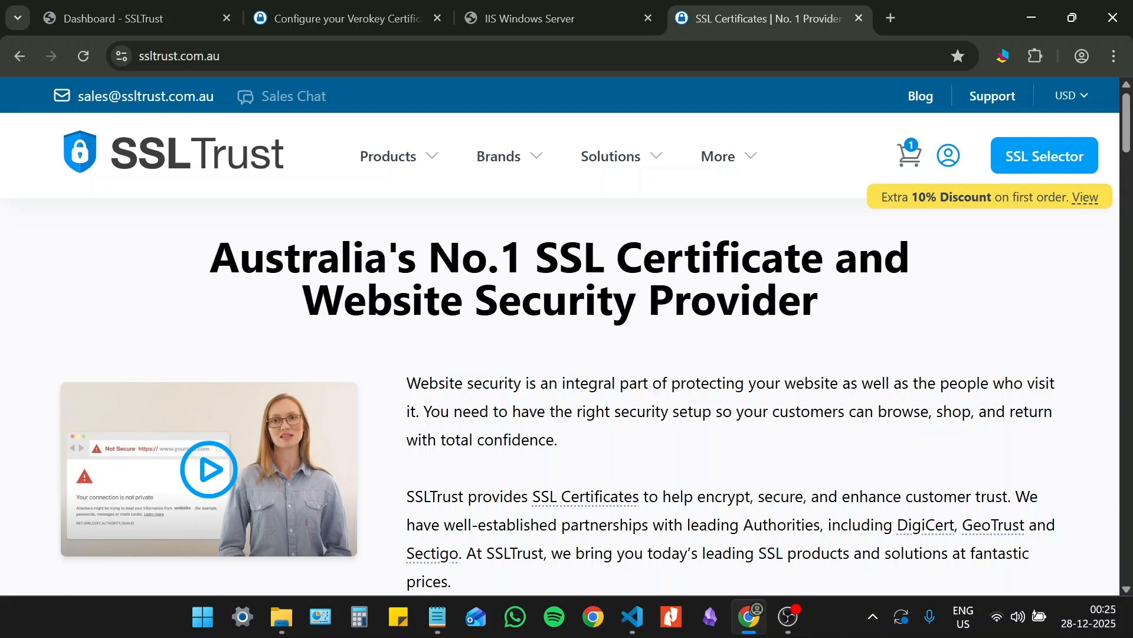
scroll(543, 322, "down", 20)
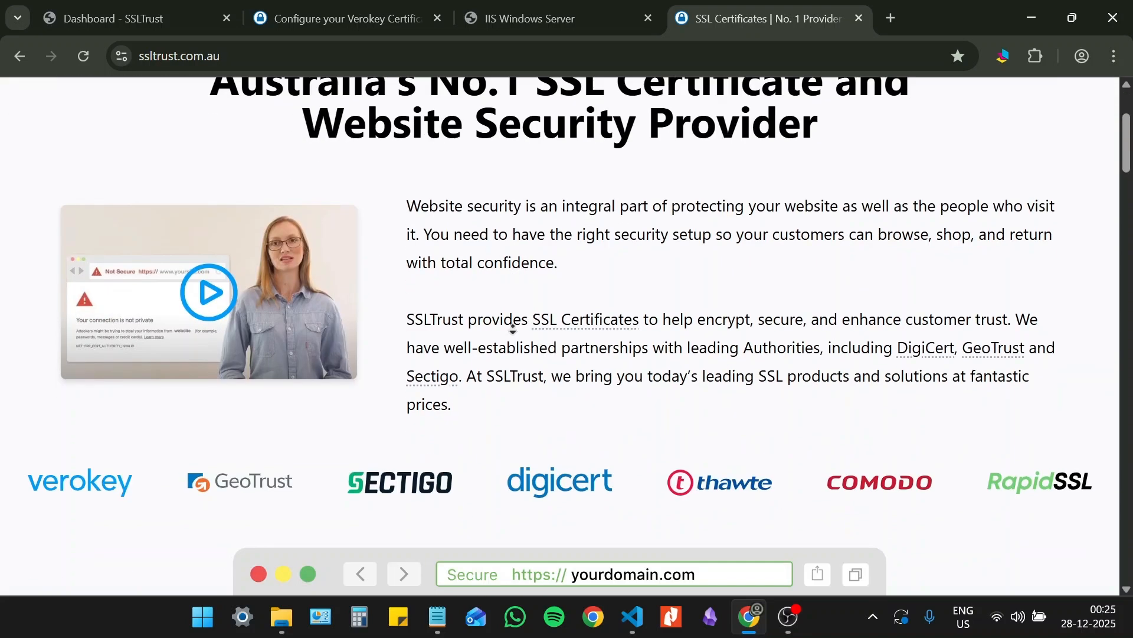
scroll(543, 322, "down", 18)
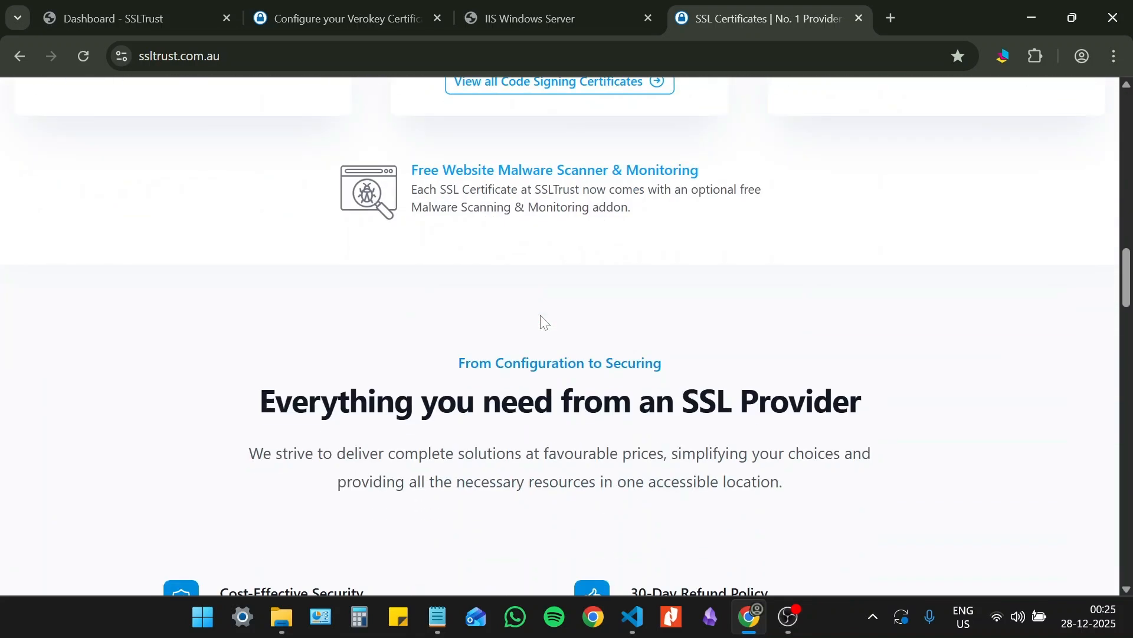
scroll(543, 322, "down", 20)
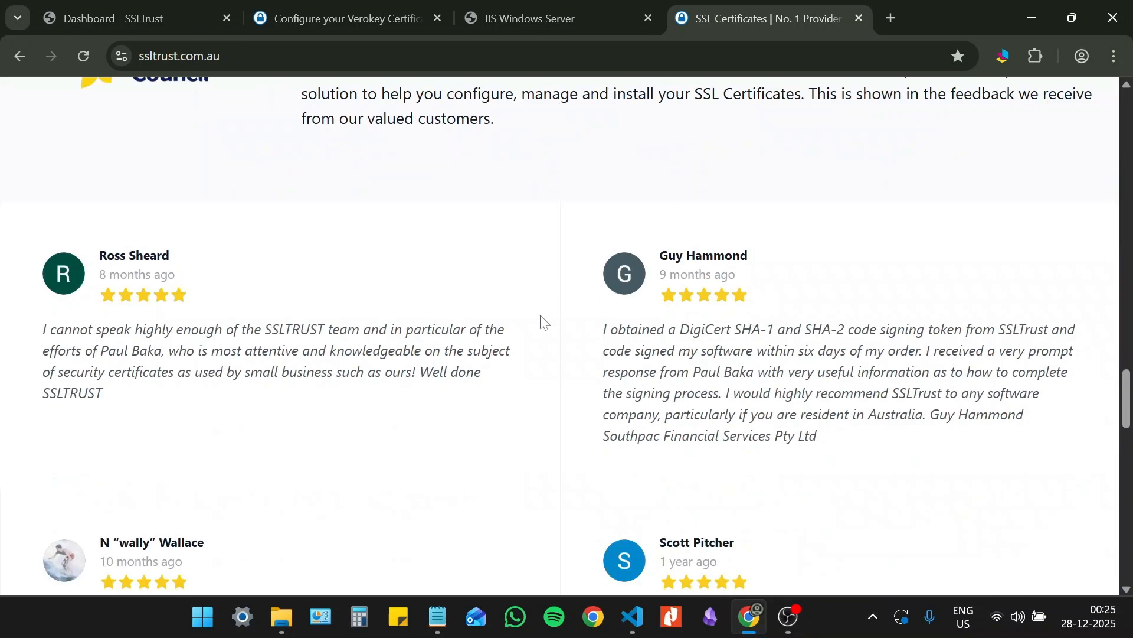
scroll(543, 322, "down", 3)
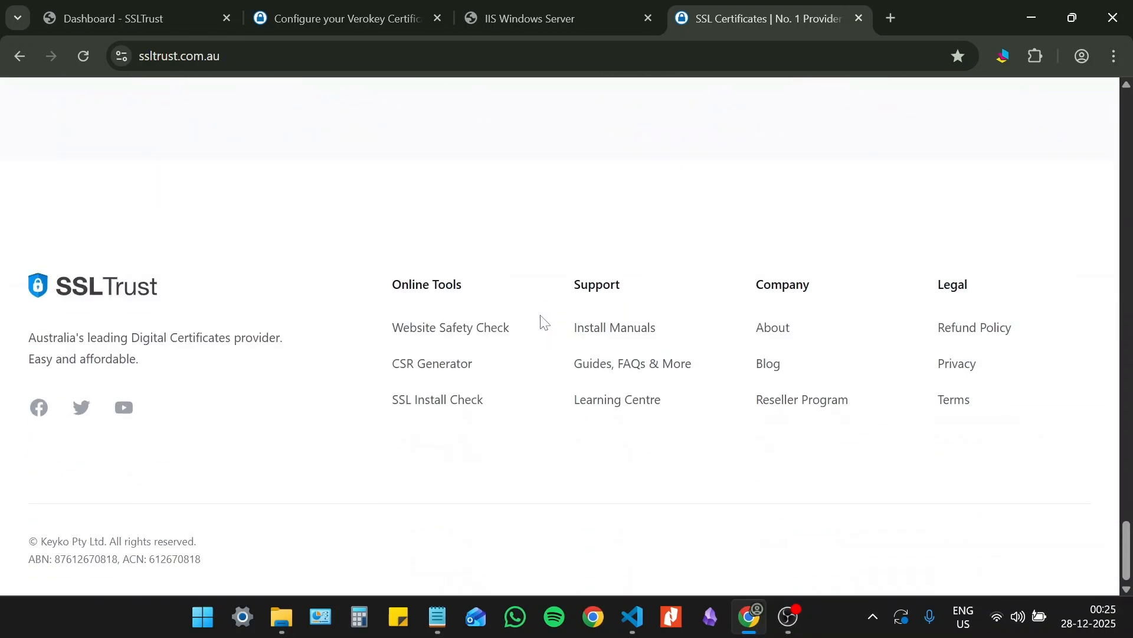
left_click(428, 407)
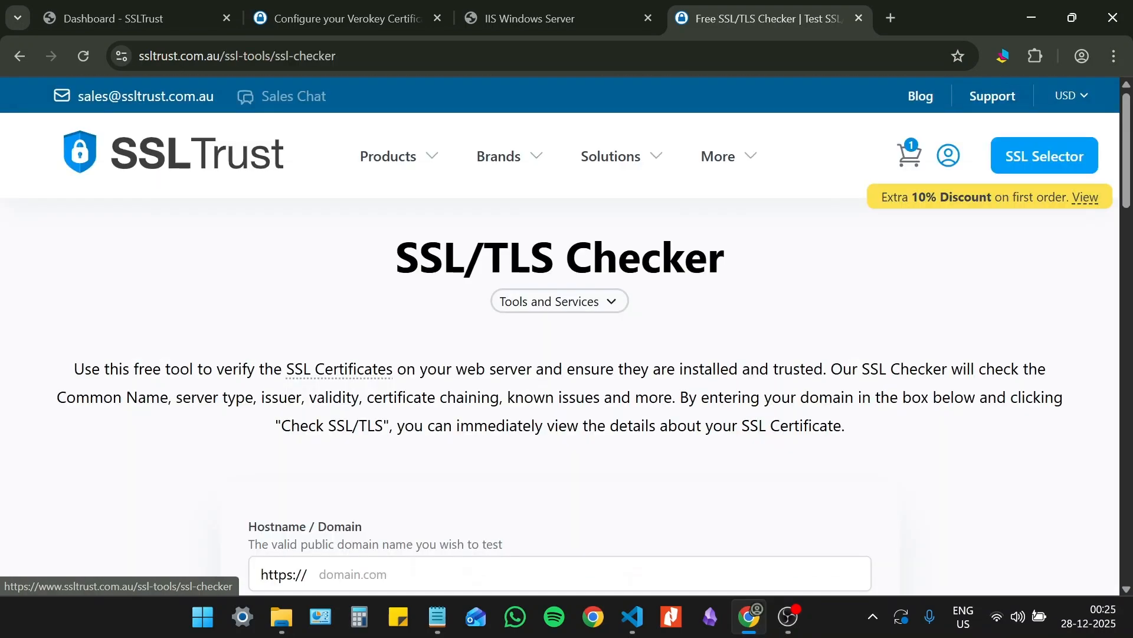
- Run a quick SSL/TLS check on sslguides.com.au without the detailed check
scroll(428, 357, "down", 7)
left_click(413, 308)
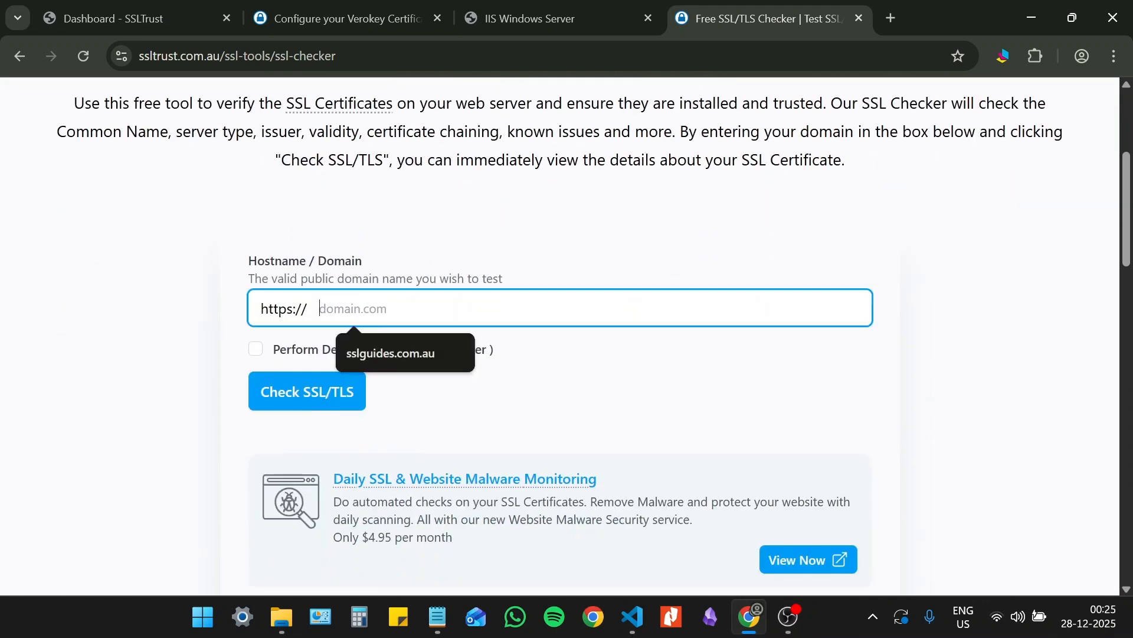
left_click(403, 349)
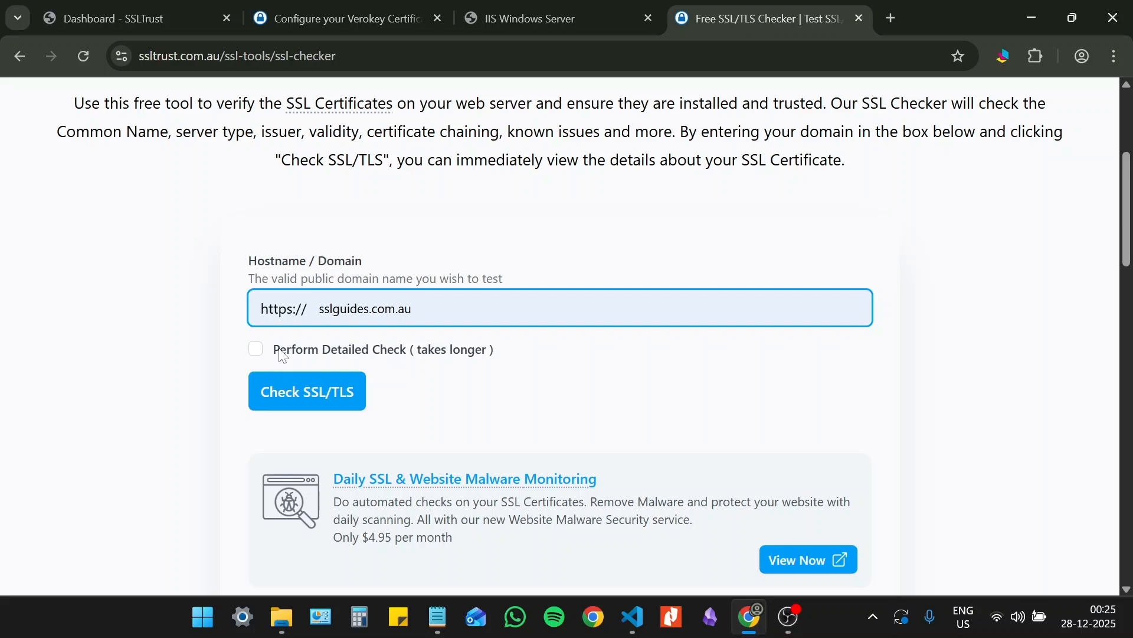
left_click(304, 398)
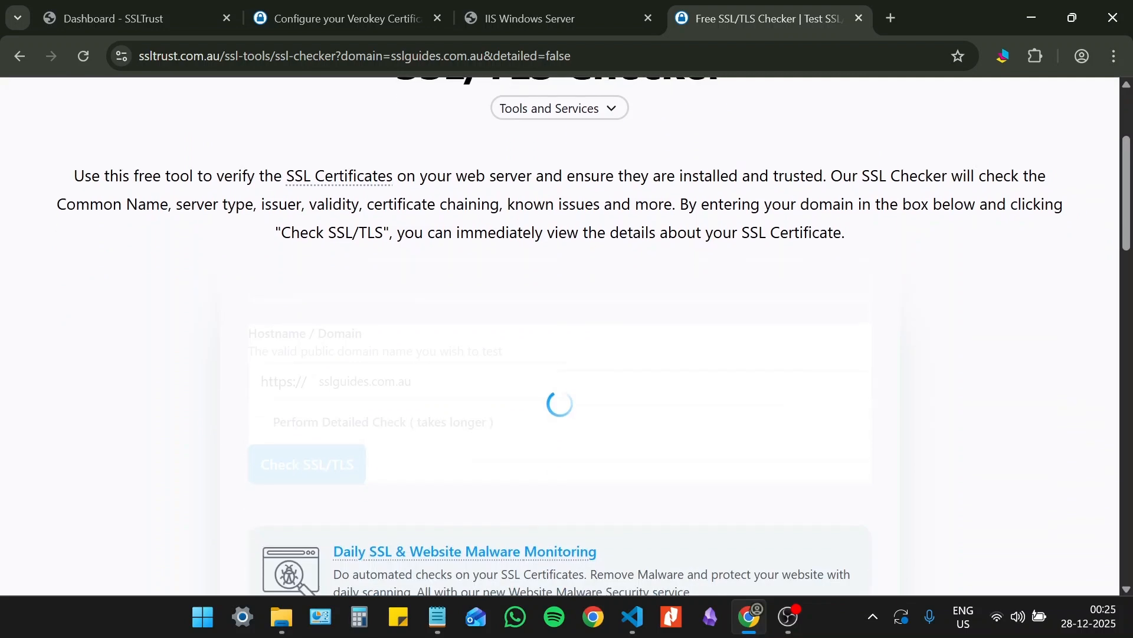
scroll(573, 409, "up", 1)
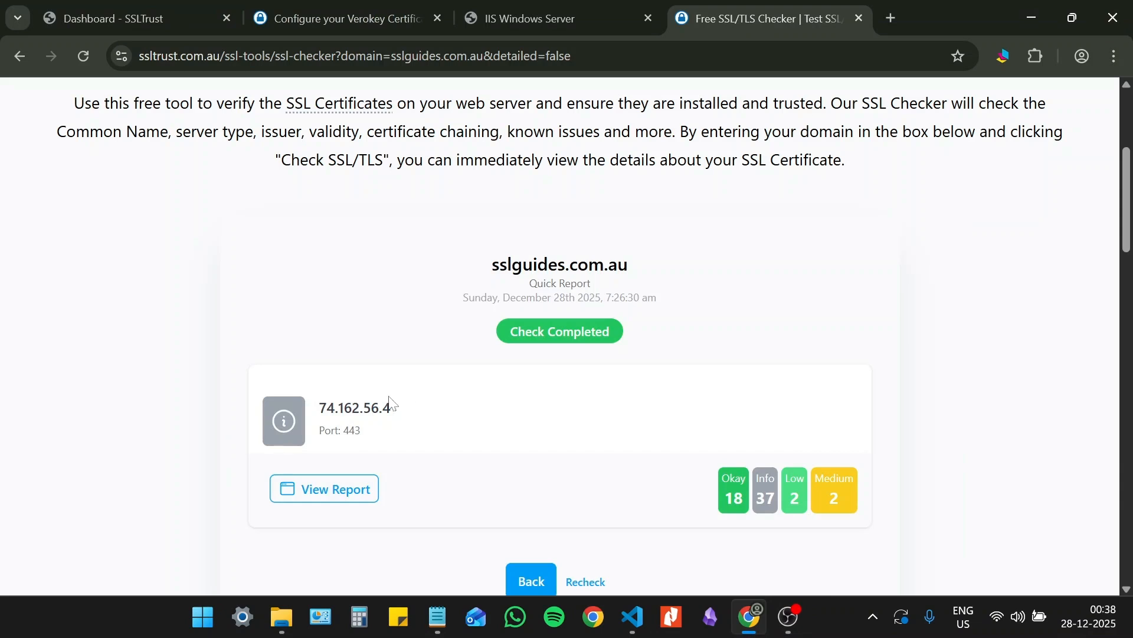
- Open the sslguides.com.au report and examine its Certificate & Server section for trust, chain, expiration and revocation status
left_click(325, 482)
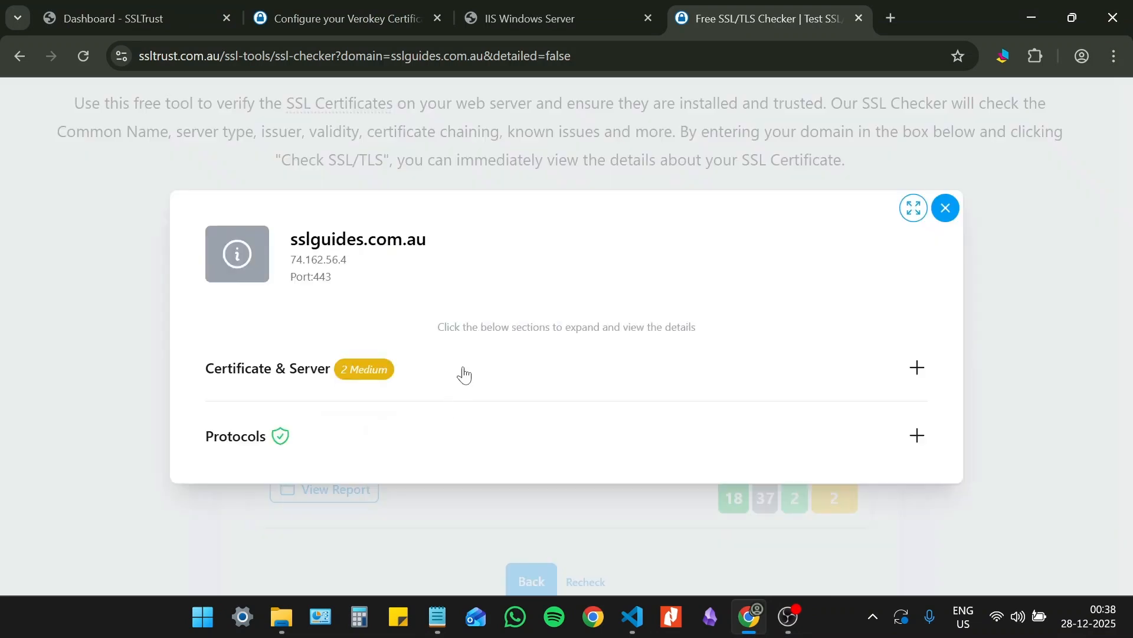
left_click(464, 372)
scroll(541, 346, "down", 3)
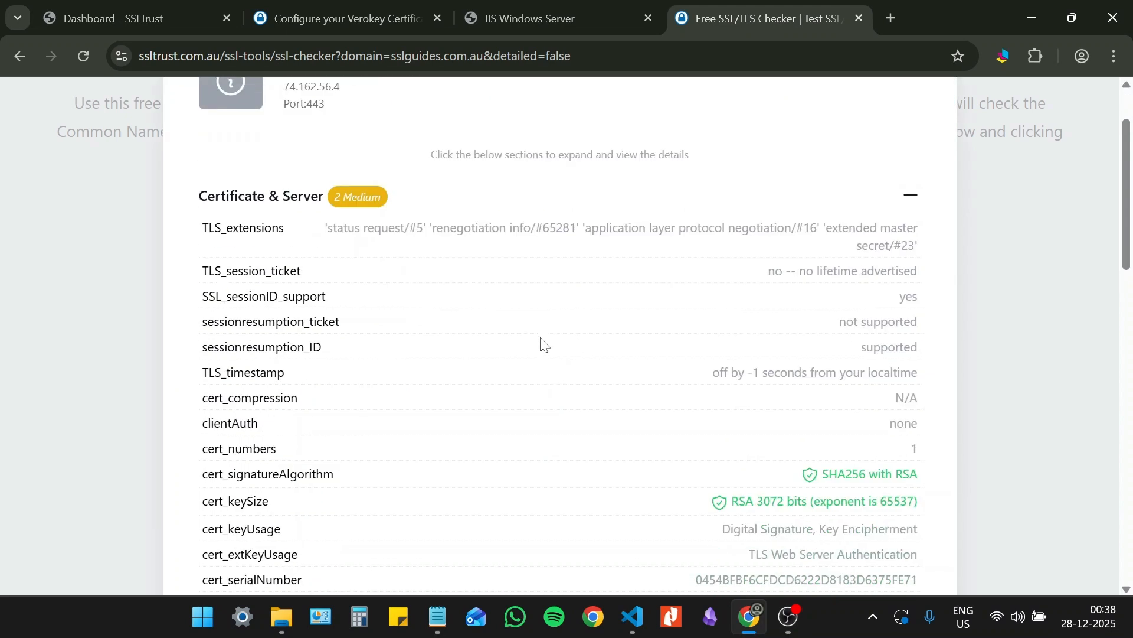
scroll(543, 344, "down", 8)
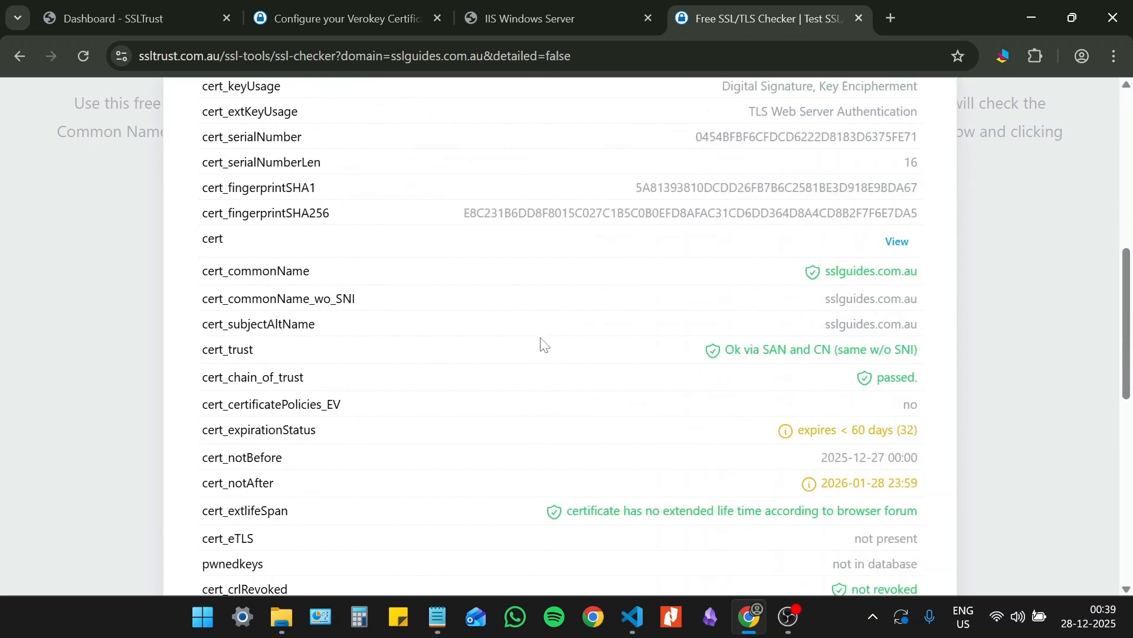
scroll(541, 344, "down", 4)
scroll(543, 345, "up", 3)
scroll(544, 345, "up", 2)
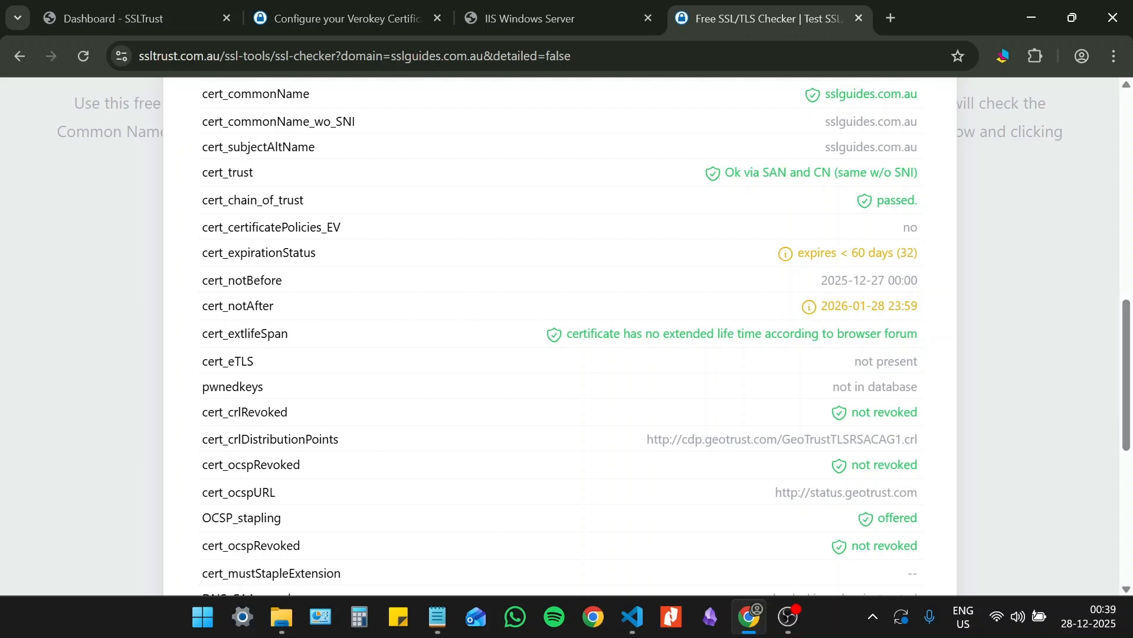
scroll(928, 309, "down", 6)
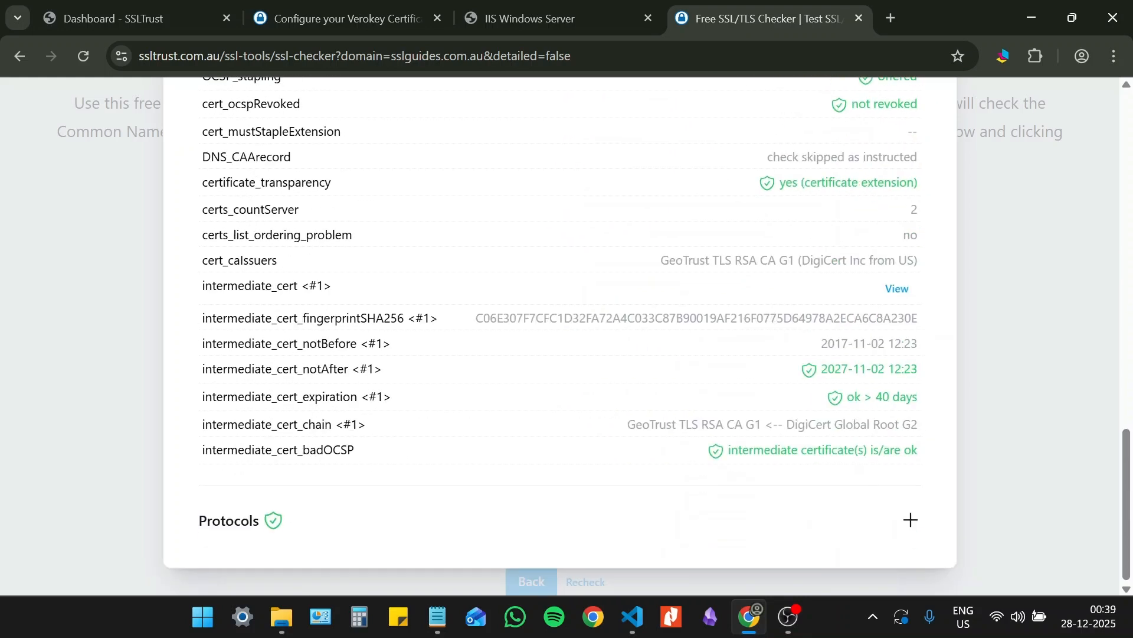
- Expand the report's Protocols section and review which SSL/TLS protocol versions the server offers
left_click(579, 523)
scroll(584, 522, "down", 3)
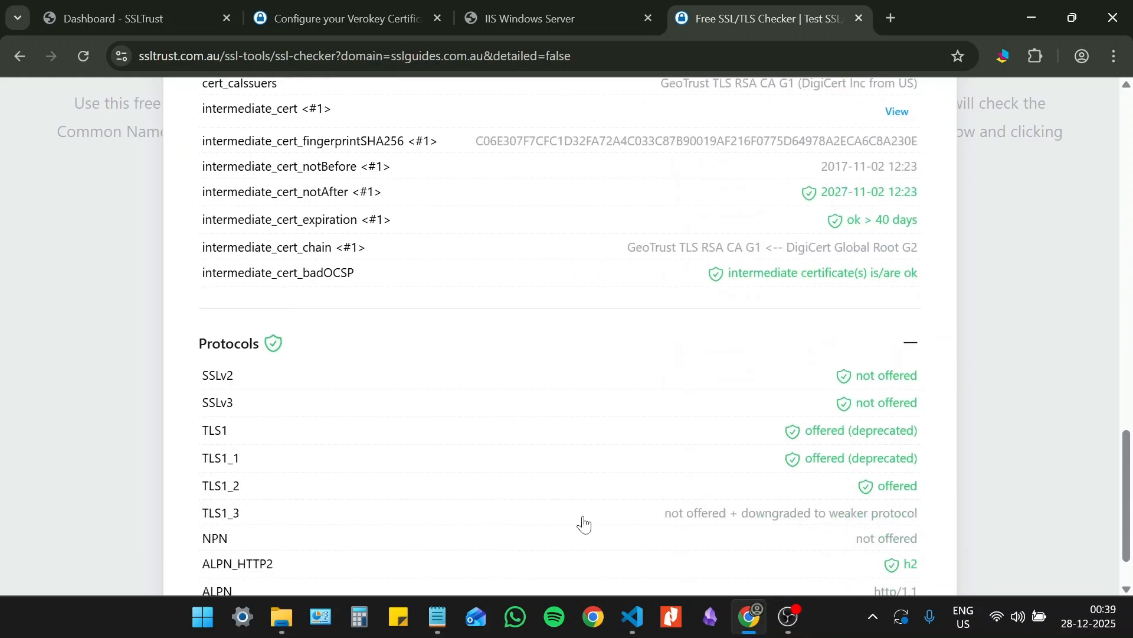
scroll(586, 522, "up", 8)
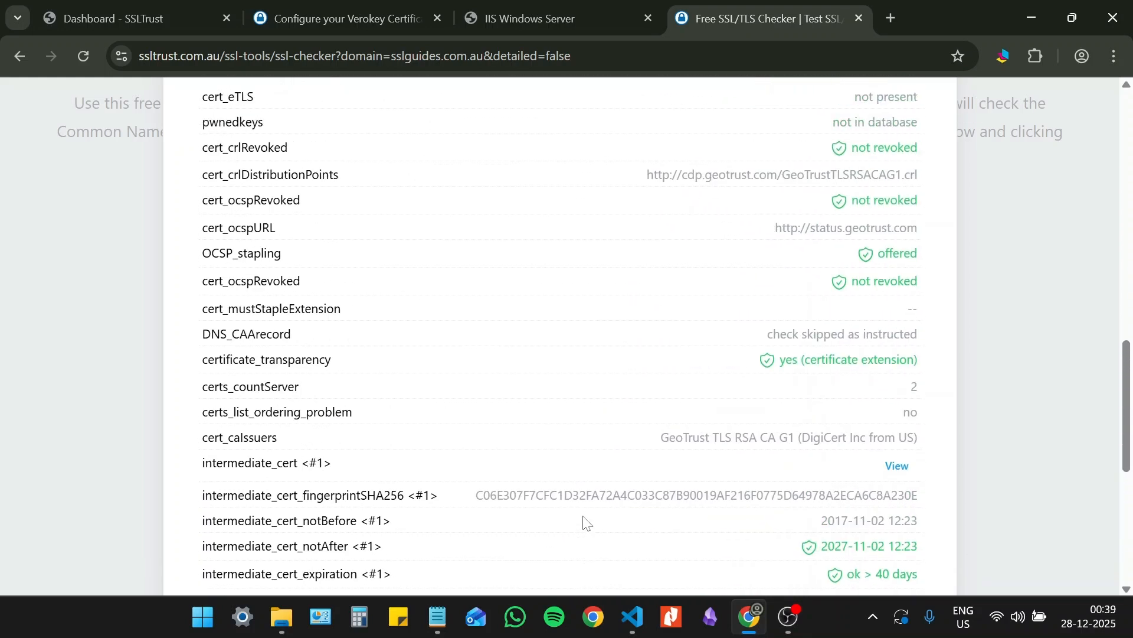
scroll(584, 519, "up", 13)
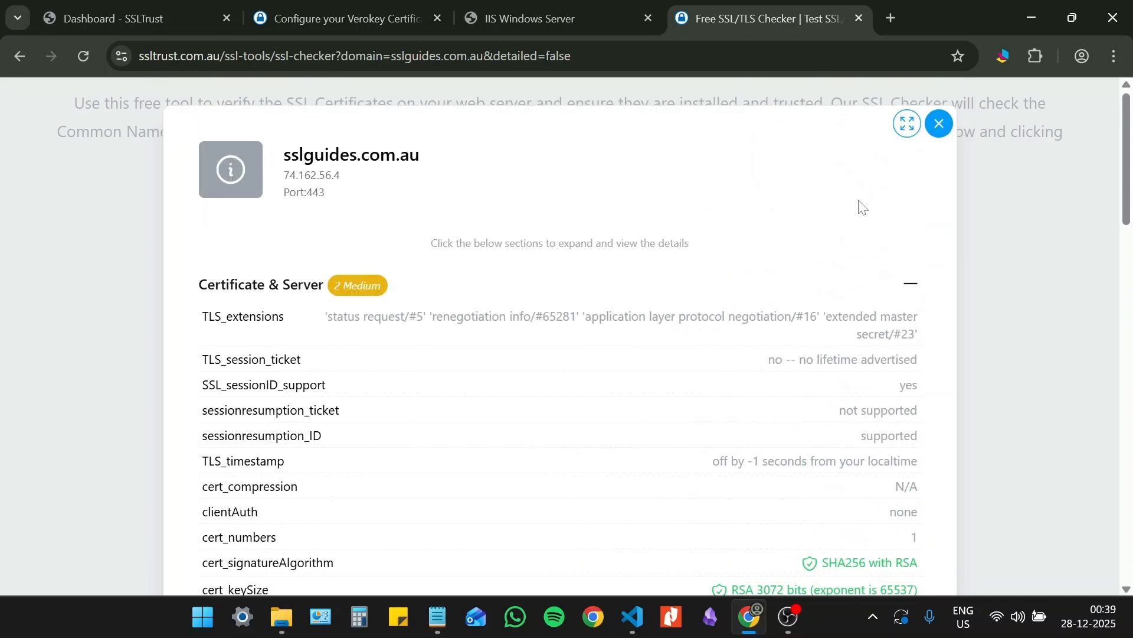
left_click(908, 128)
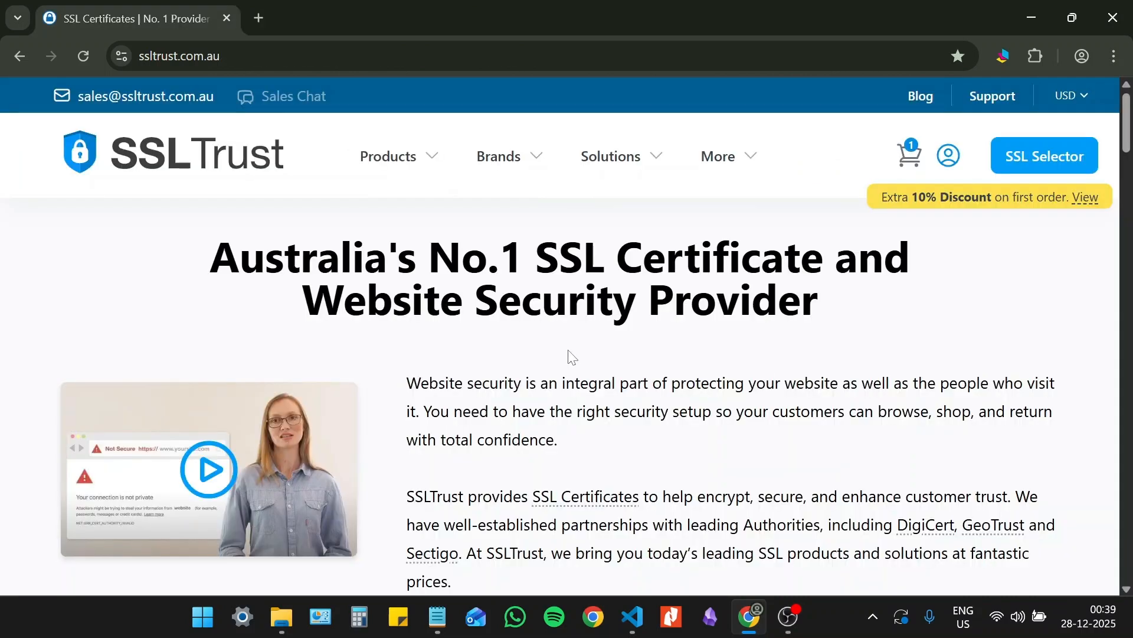